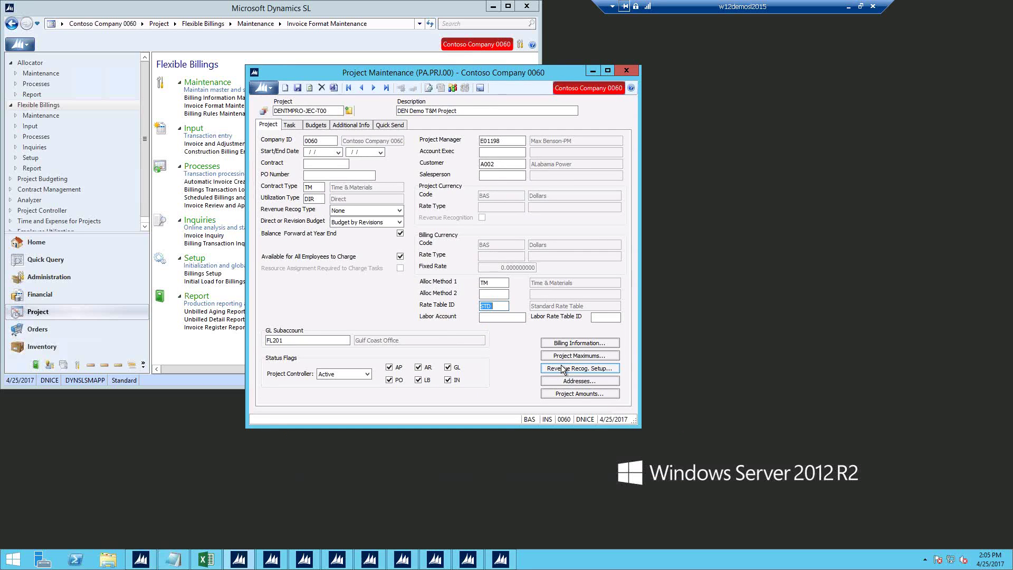
Check the project's contract type, first allocation method and rate table ID in Project Maintenance
left_click(318, 187)
left_click(487, 282)
left_click(486, 283)
left_click(481, 306)
Open the project's billing information, examine its bill-with project, invoice format, billing rule and billing type options, and close it without changes
left_click(579, 344)
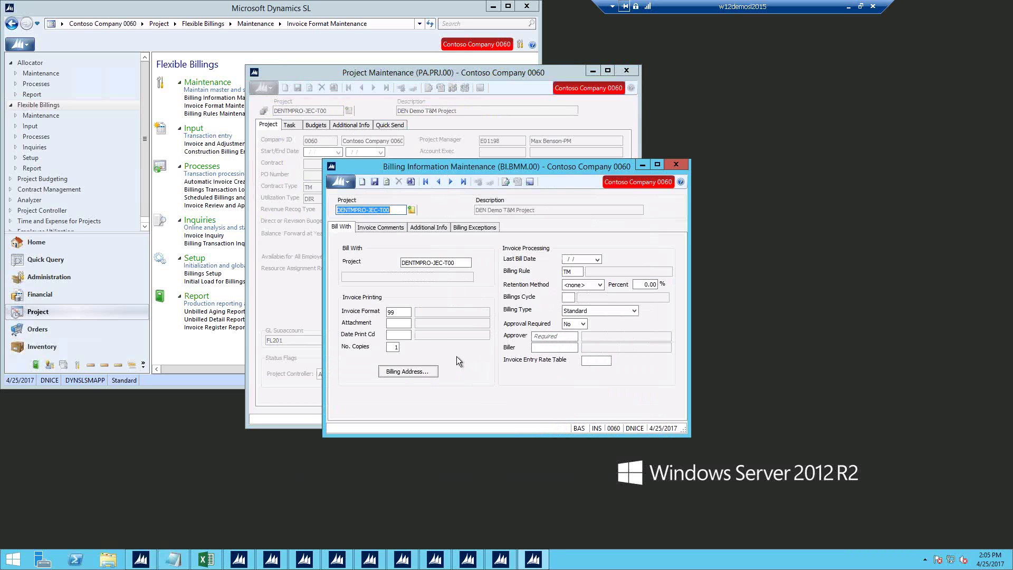
left_click(417, 262)
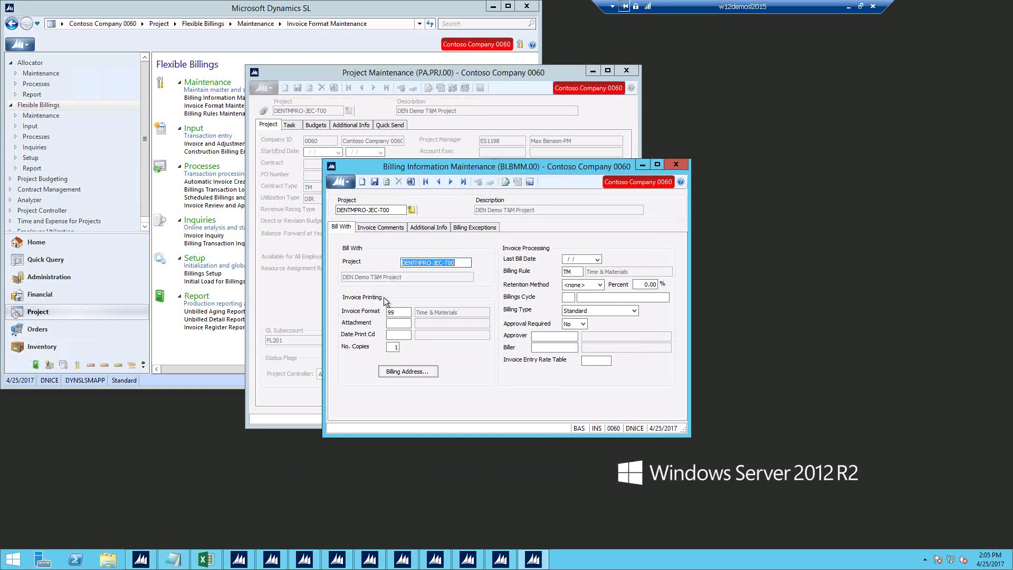
left_click(397, 312)
left_click(568, 273)
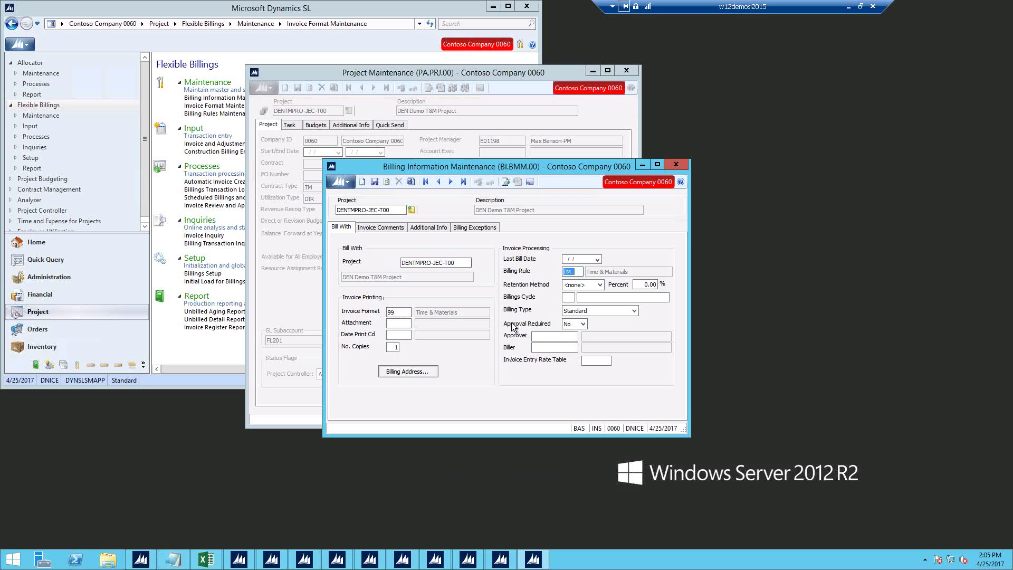
left_click(596, 312)
left_click(596, 311)
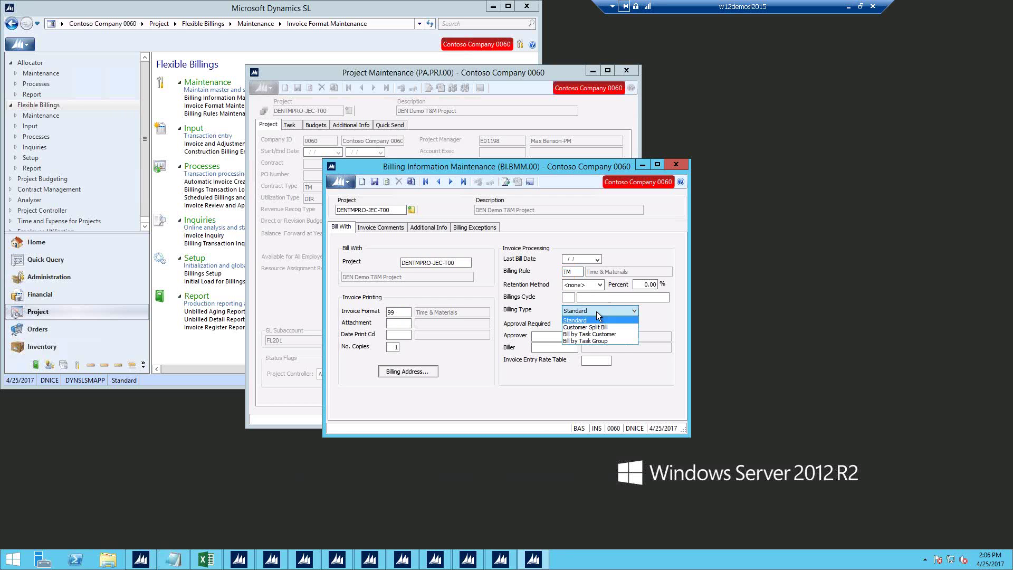
left_click(612, 311)
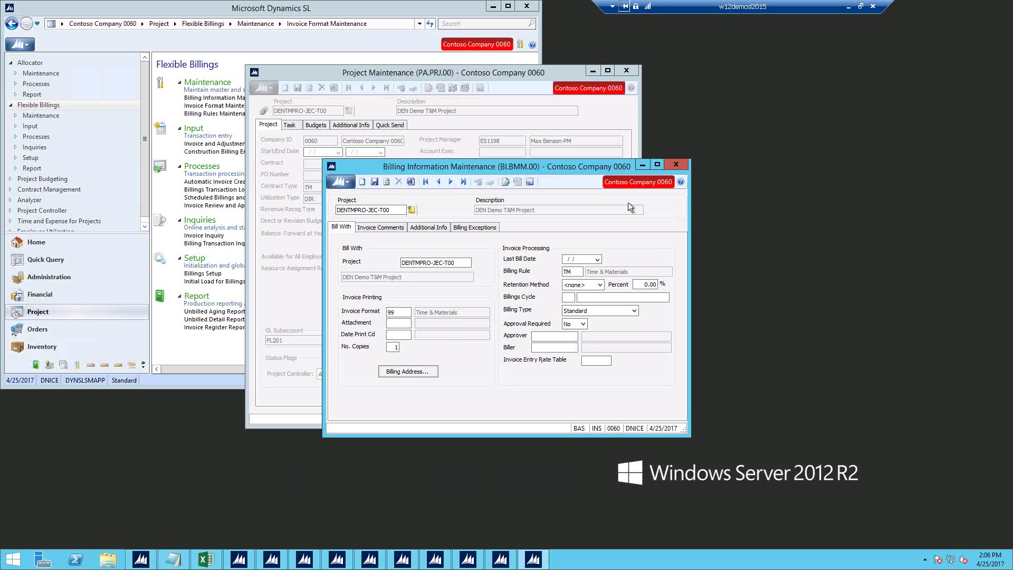
left_click(674, 165)
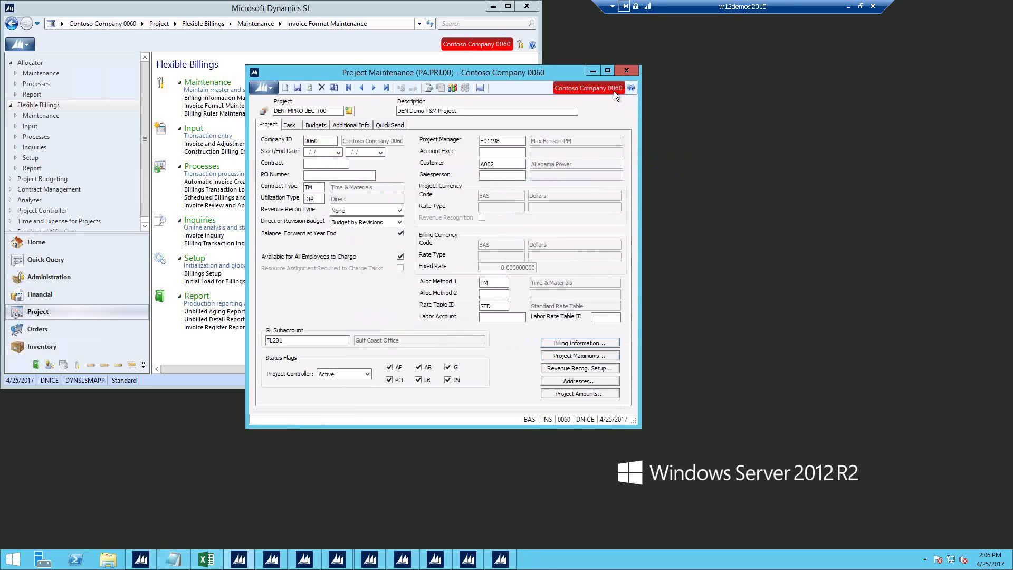
Minimize Project Maintenance and show the Allocator module's list of screens
left_click(592, 71)
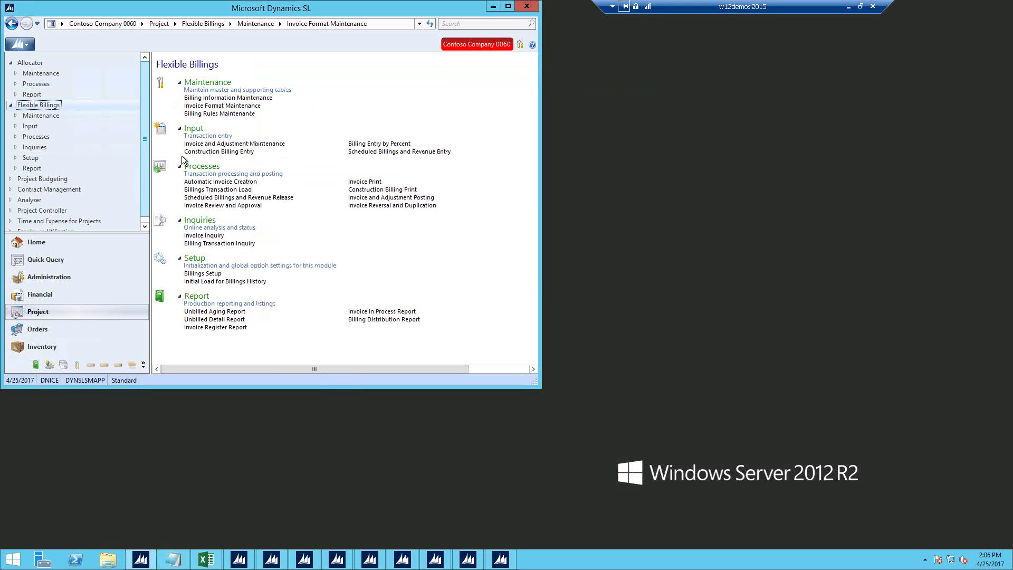
left_click(207, 107)
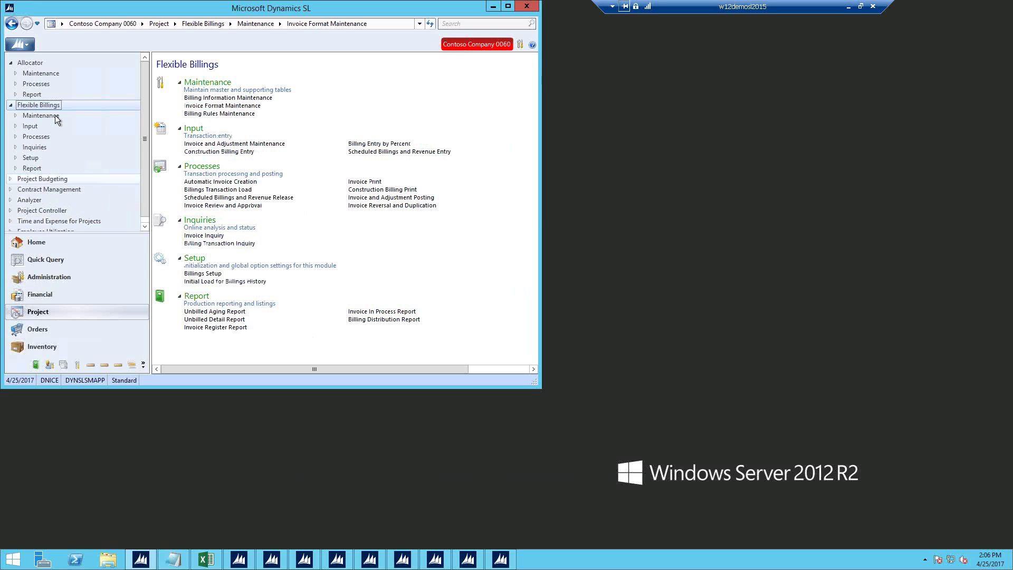
left_click(34, 64)
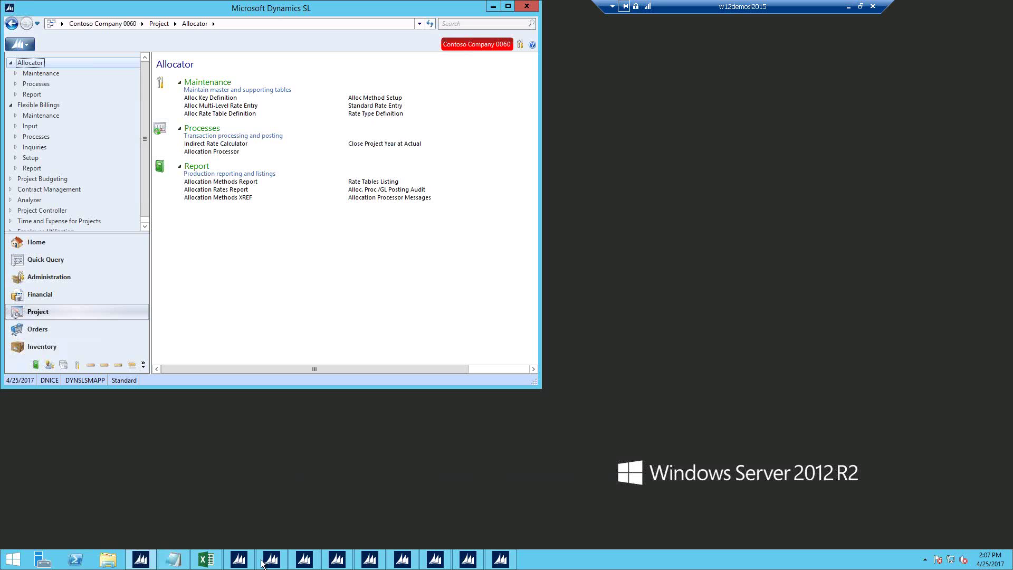
left_click(240, 560)
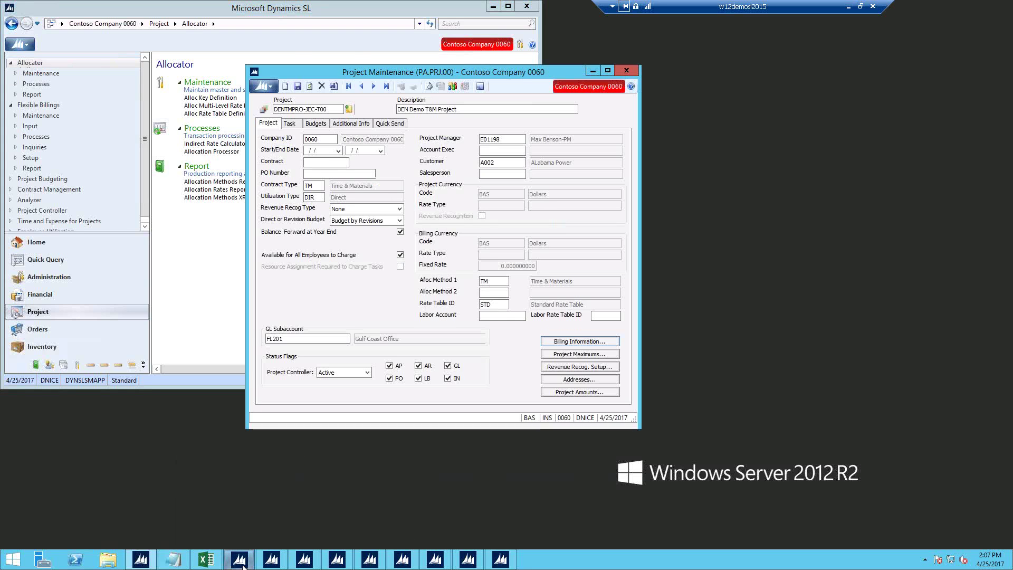
left_click(592, 70)
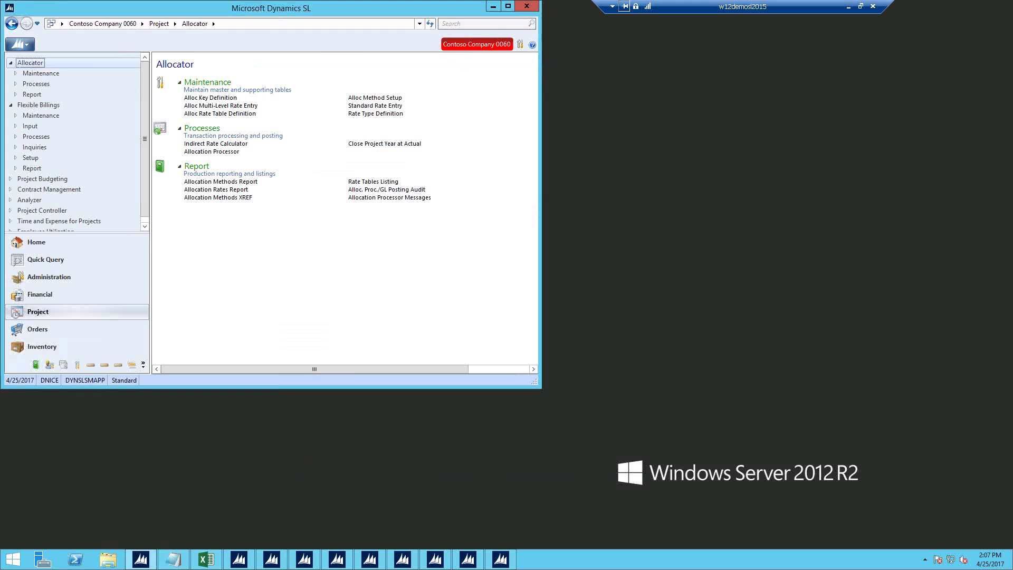
Review the labor, material, per diem, unit price and expense rate types in Rate Type Definition, and minimize the window
left_click(272, 560)
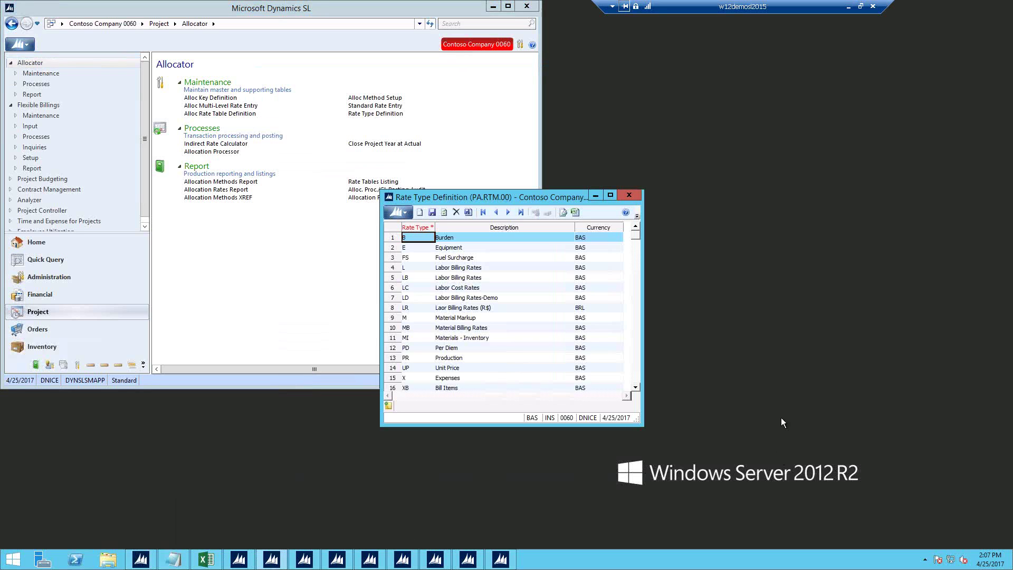
left_click_drag(531, 198, 529, 165)
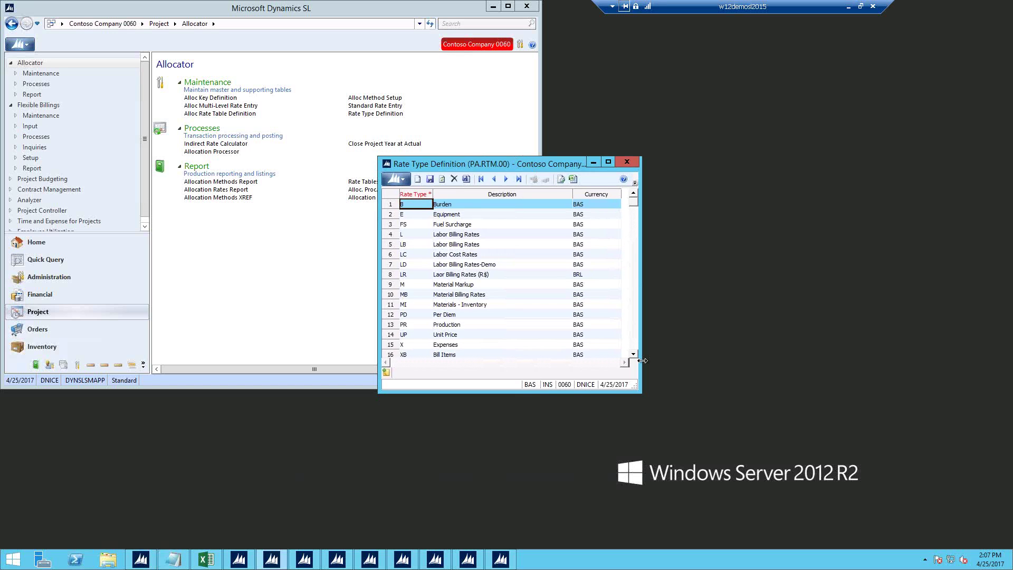
left_click(409, 234)
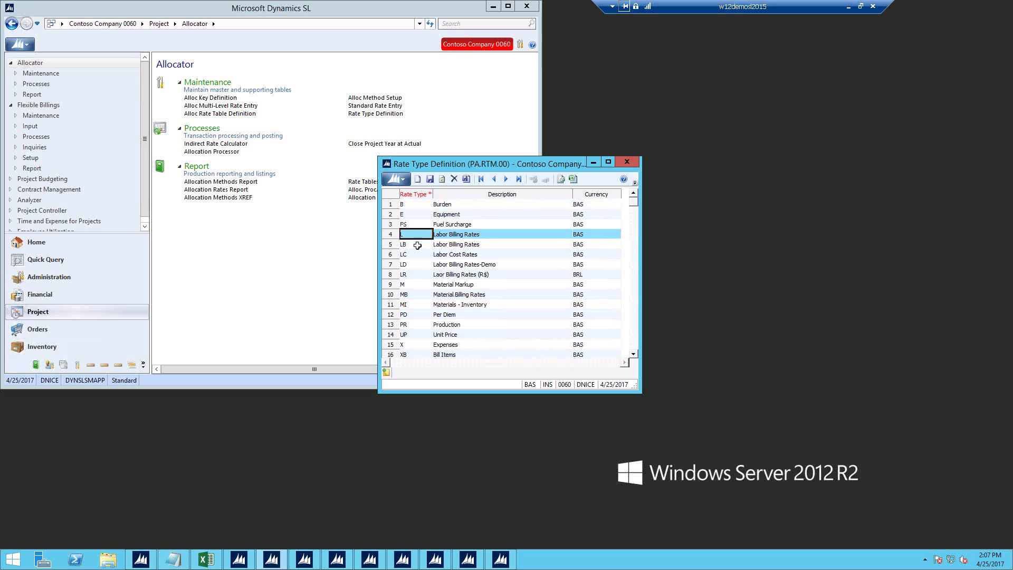
left_click(414, 284)
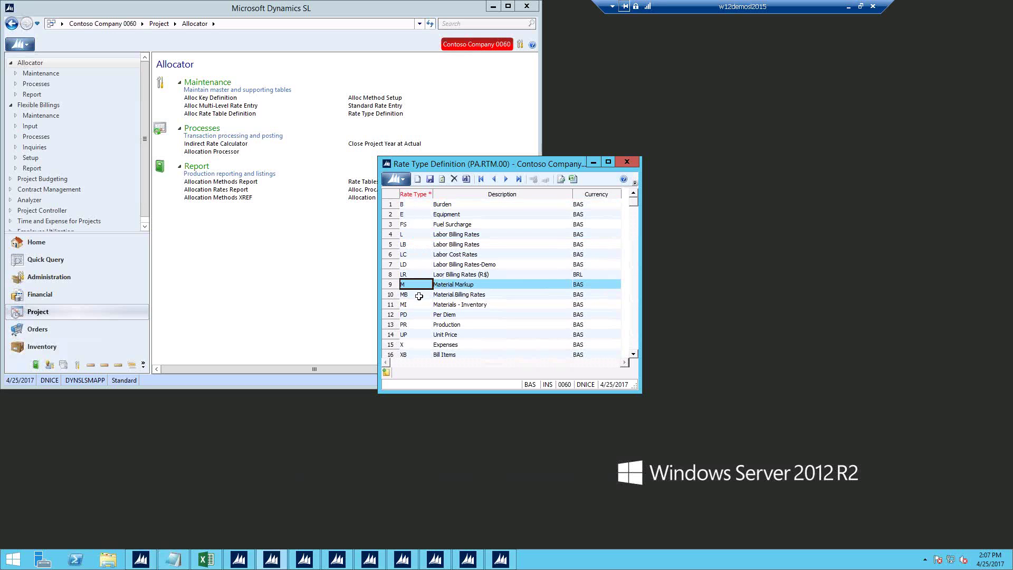
left_click(415, 295)
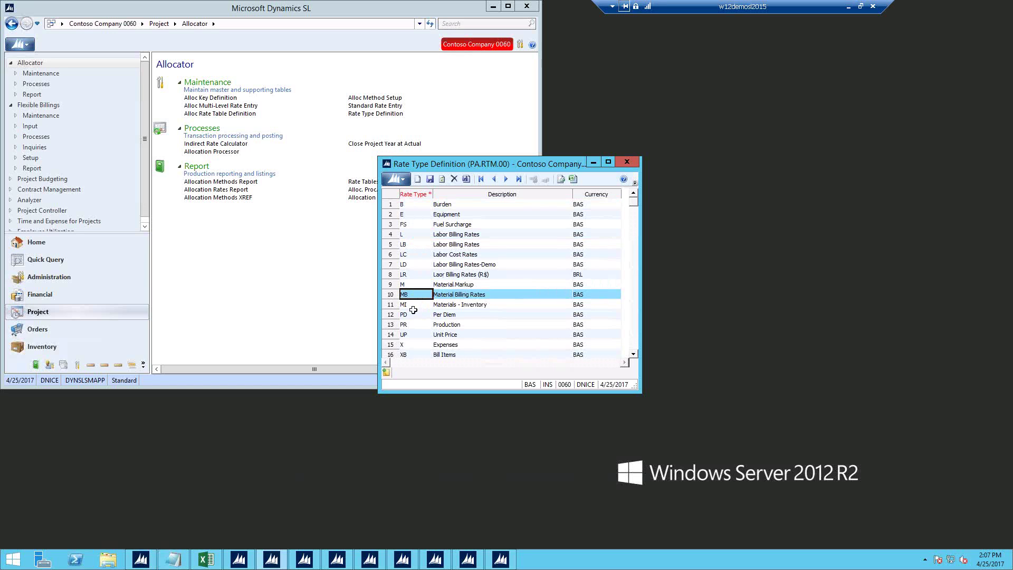
left_click(414, 317)
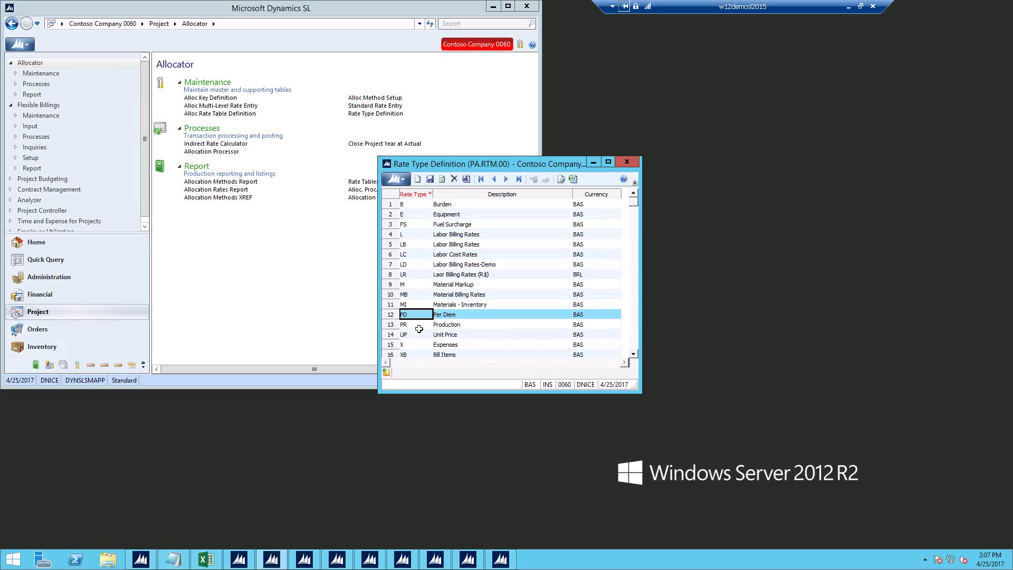
left_click(419, 335)
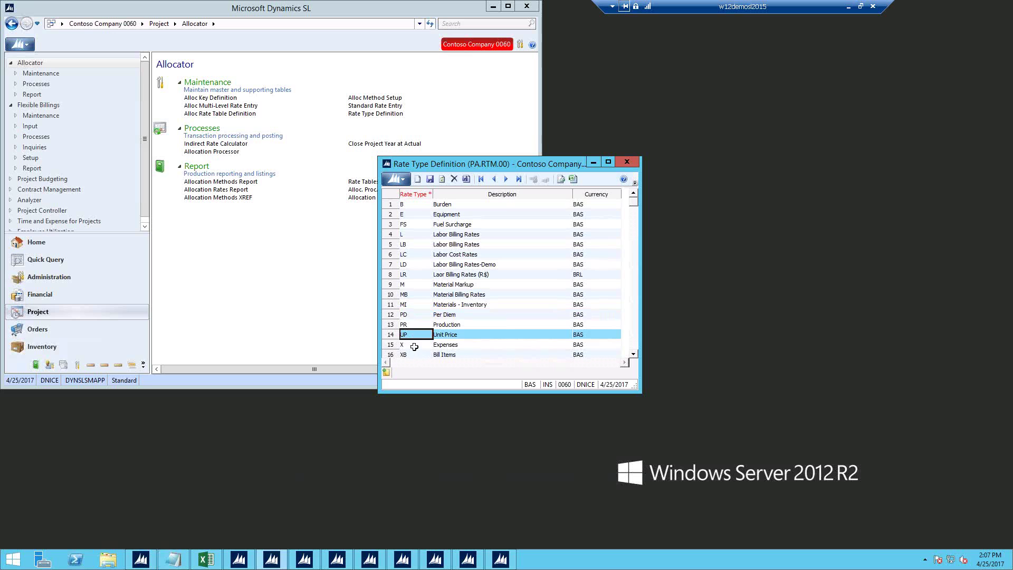
left_click(414, 346)
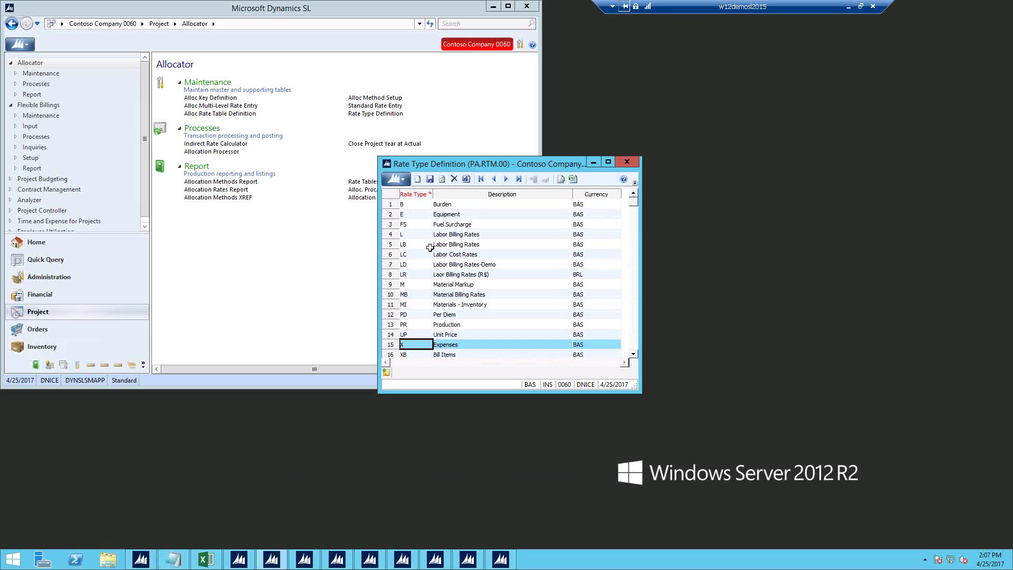
left_click(417, 234)
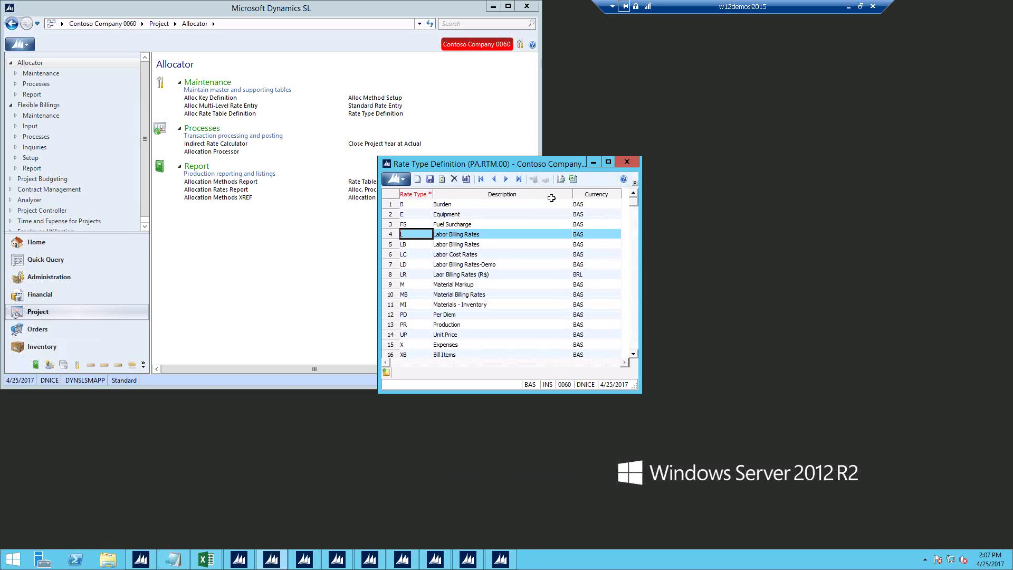
left_click(593, 164)
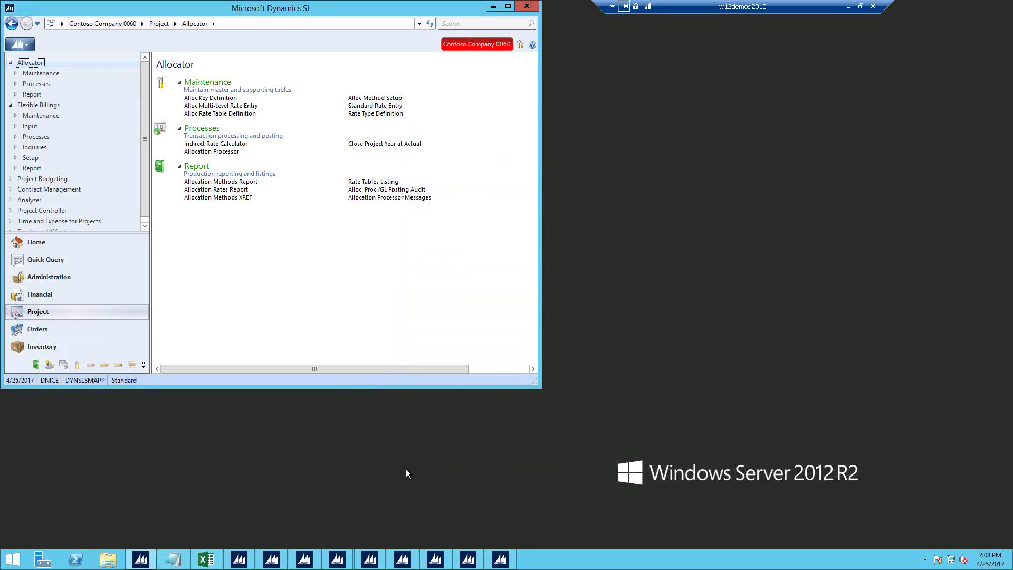
Bring up Key Definition for the LABC key, examine its edit mask and the list of control codes, and leave the code type as is
left_click(304, 564)
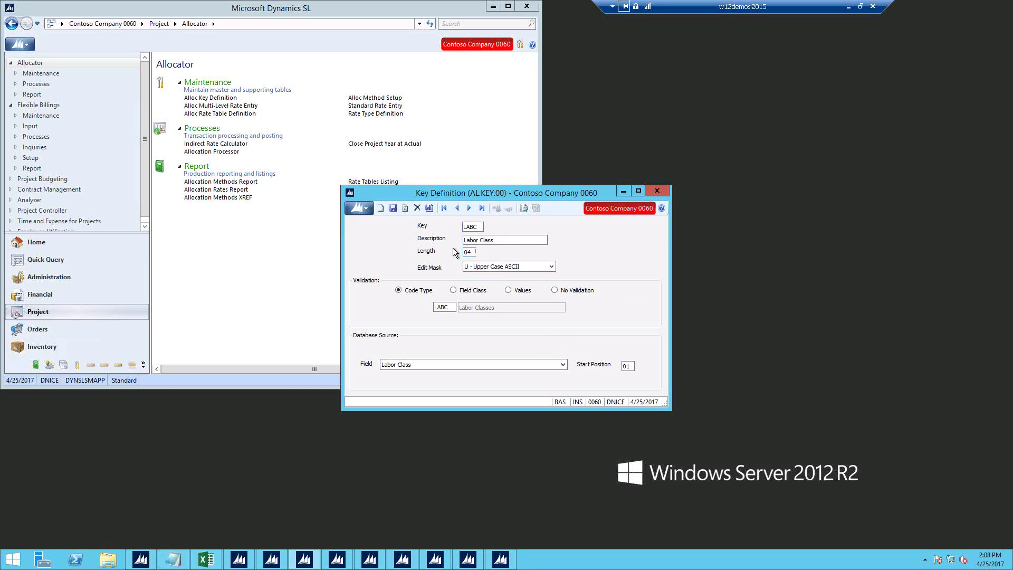
left_click(478, 268)
left_click(478, 269)
left_click(441, 307)
double_click(441, 307)
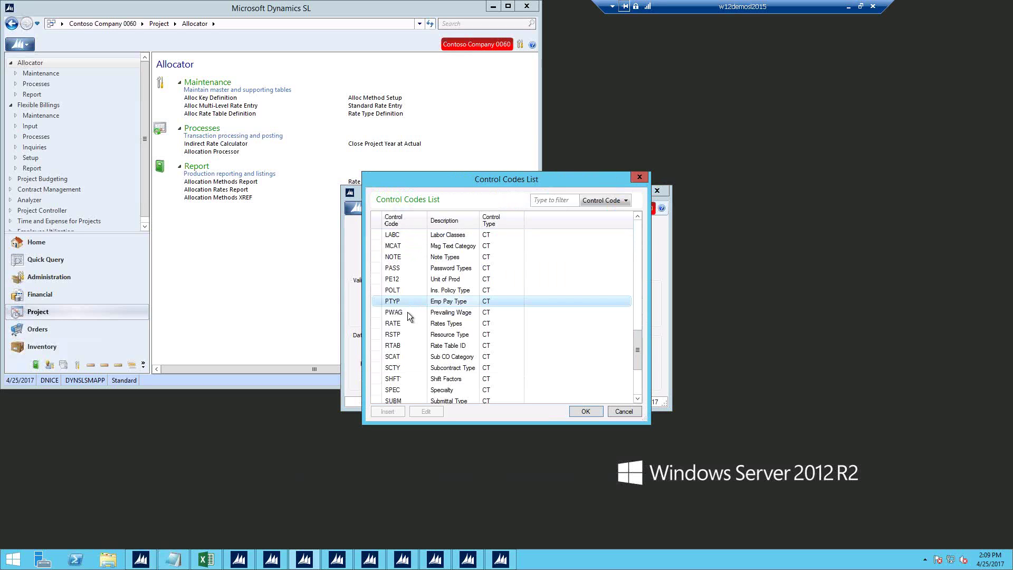
left_click(623, 411)
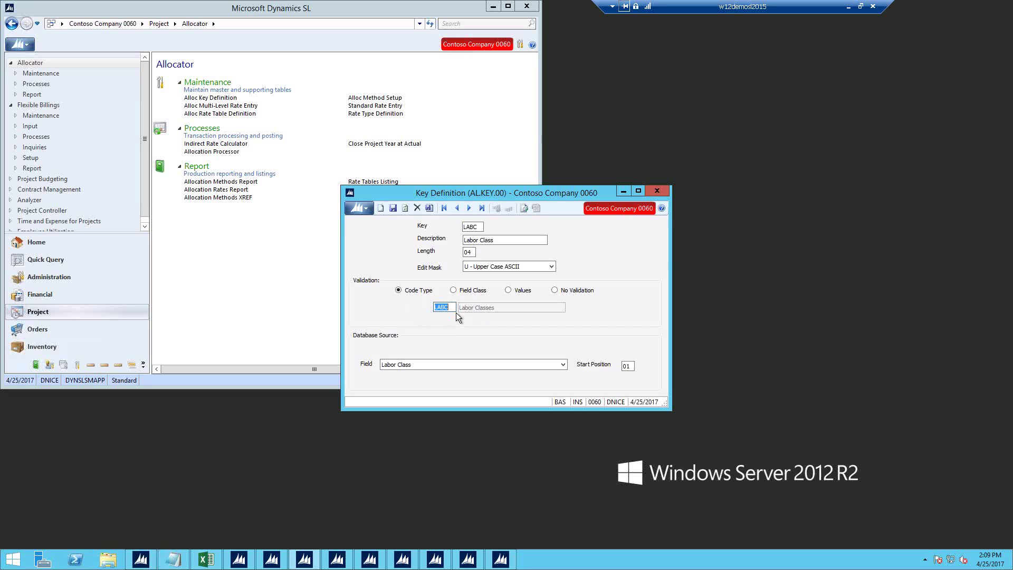
Try the Field Class, Values and No Validation options for the LABC key, entering widgets,balls as the values
left_click(453, 289)
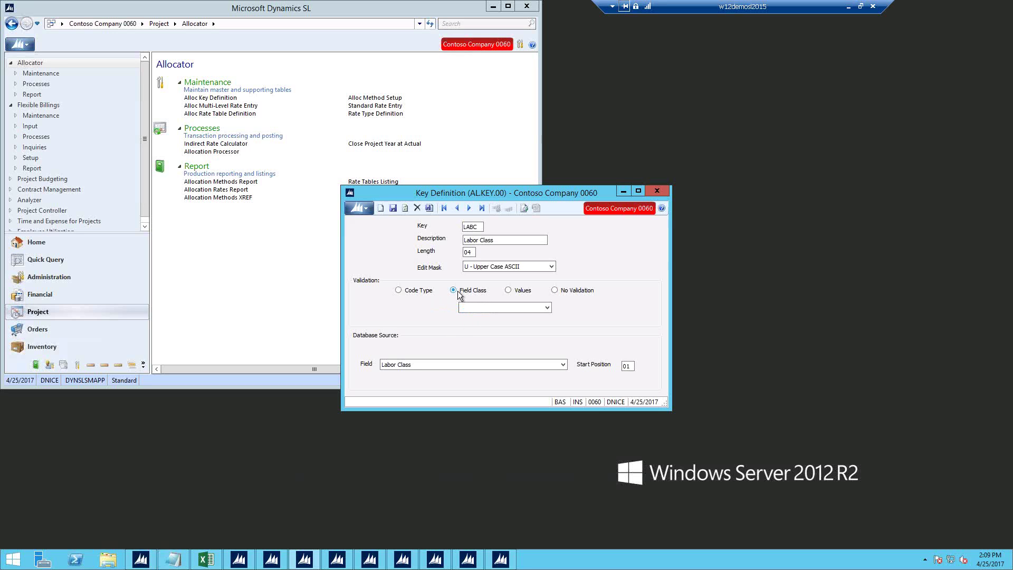
left_click(547, 307)
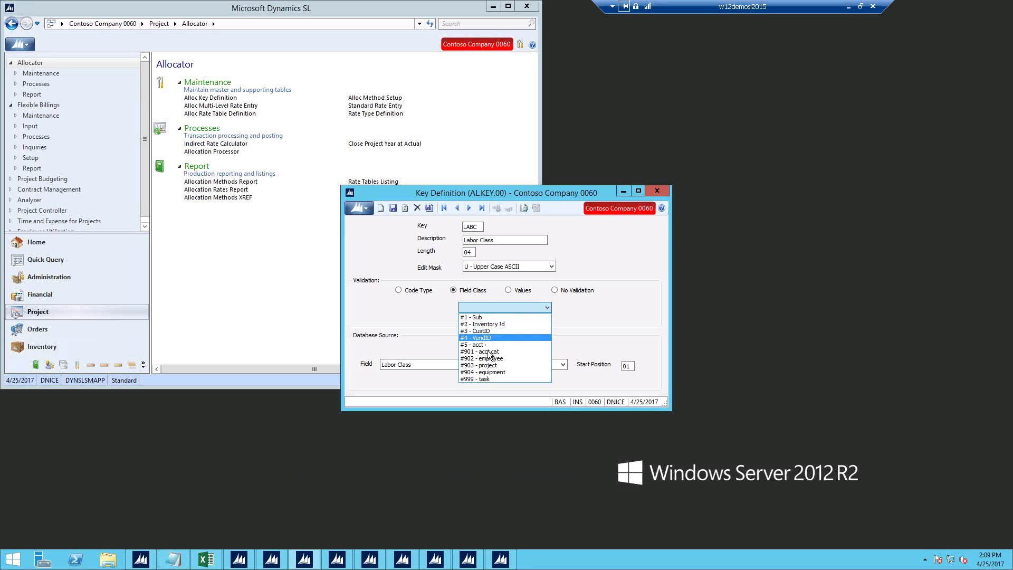
left_click(437, 318)
left_click(509, 290)
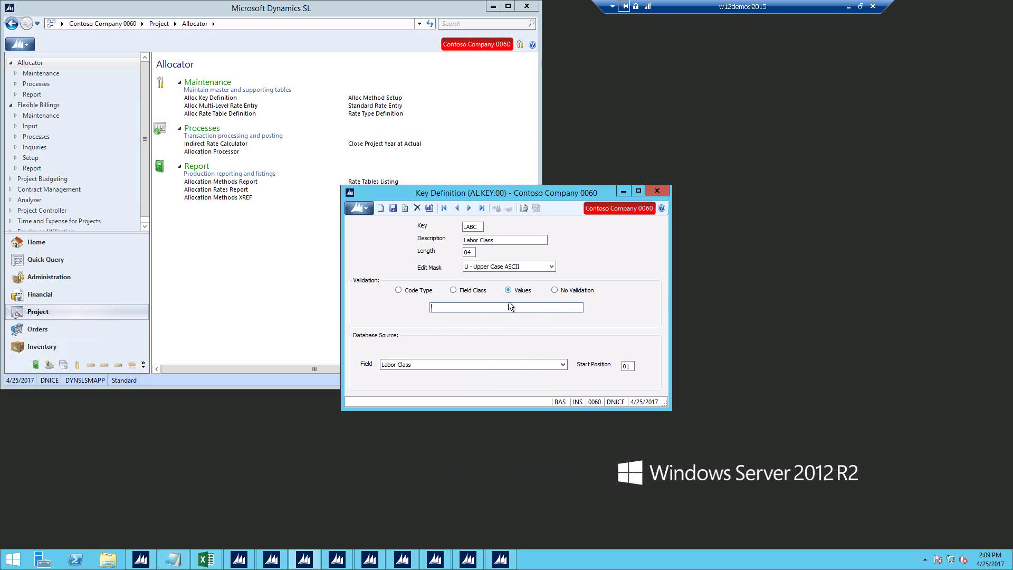
double_click(504, 307)
type("widgets,balls")
left_click(555, 290)
Set the key's validation back to Code Type LABC and look through the available database source fields
left_click(400, 291)
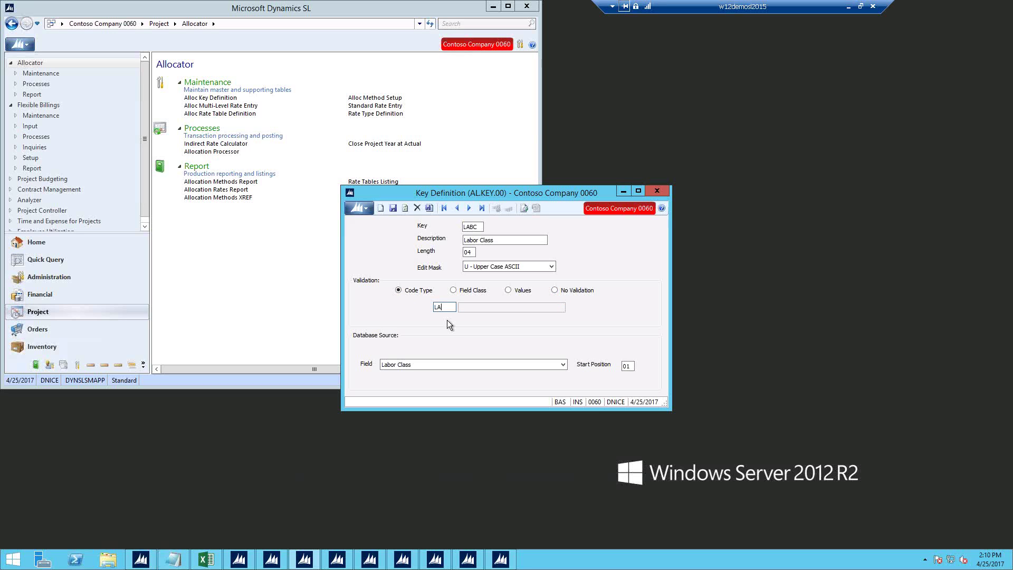
key("Tab")
left_click(563, 365)
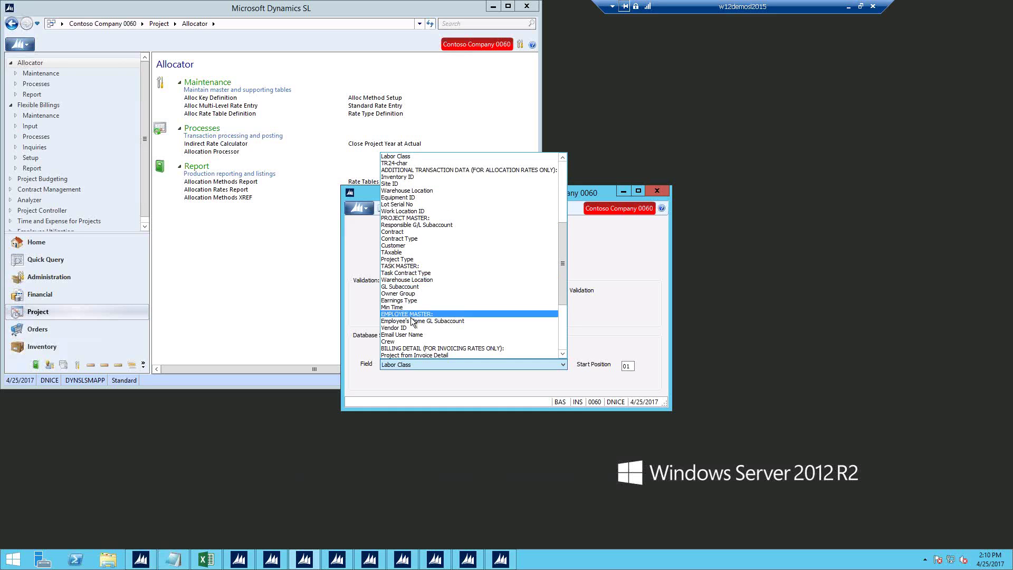
left_click(625, 305)
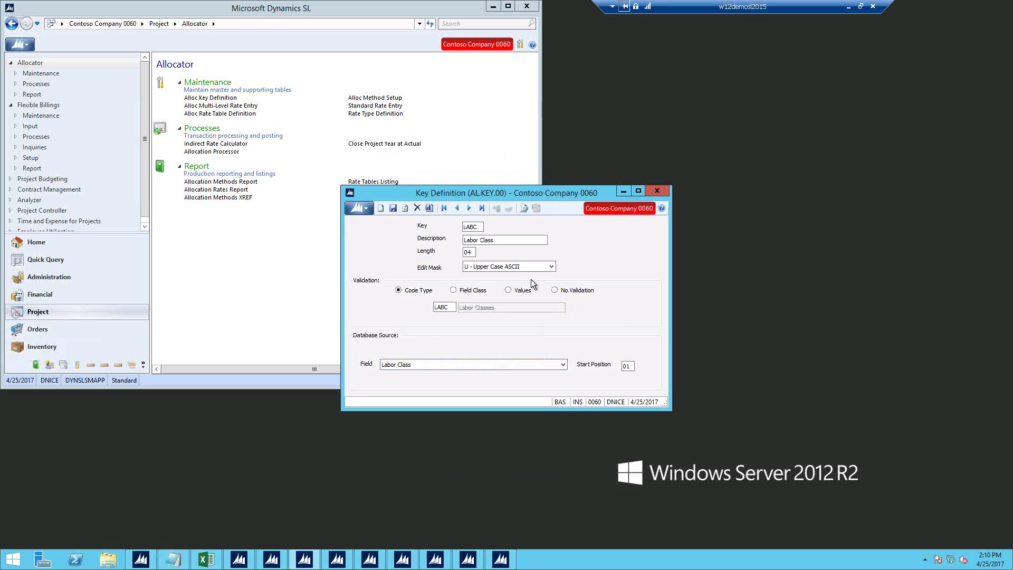
Return to Rate Type Definition, check the LD Labor Billing Rates-Demo rate type, and minimize the window
left_click(240, 560)
left_click(242, 563)
left_click(270, 561)
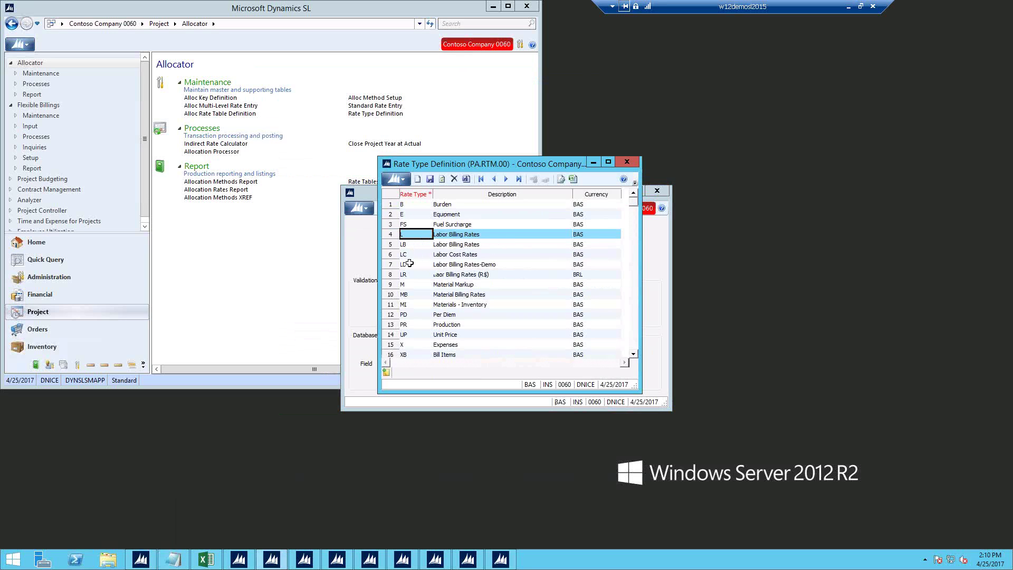
left_click(410, 264)
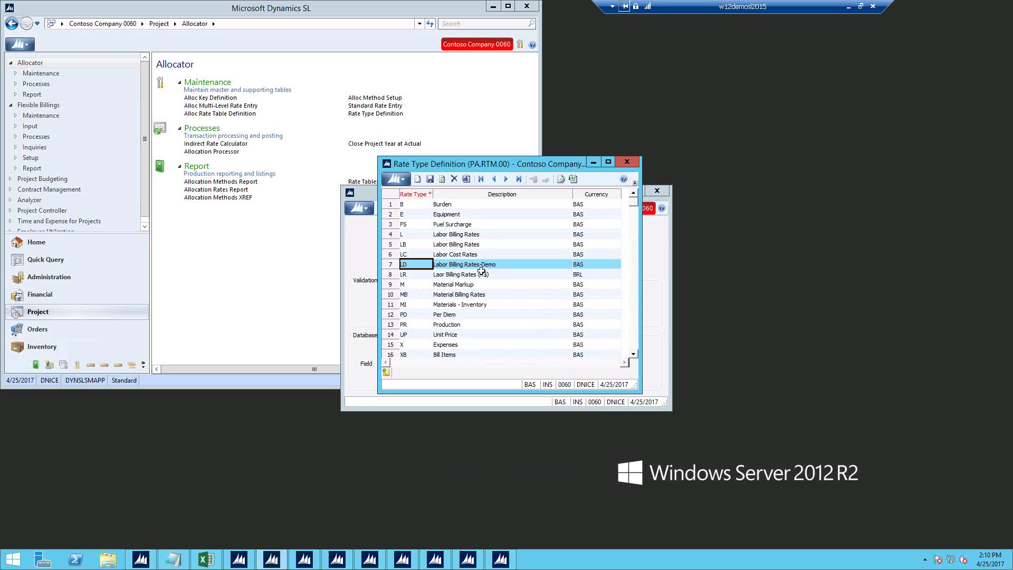
left_click(593, 163)
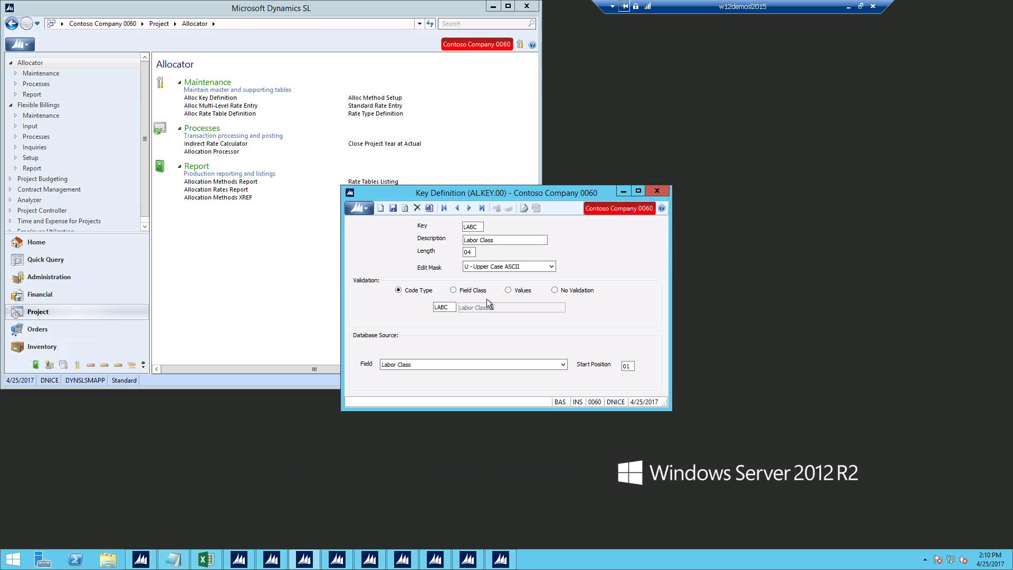
Minimize Key Definition, bring up Rate Table Definition and examine the lookup hierarchy keys of the STD rate table
left_click(624, 192)
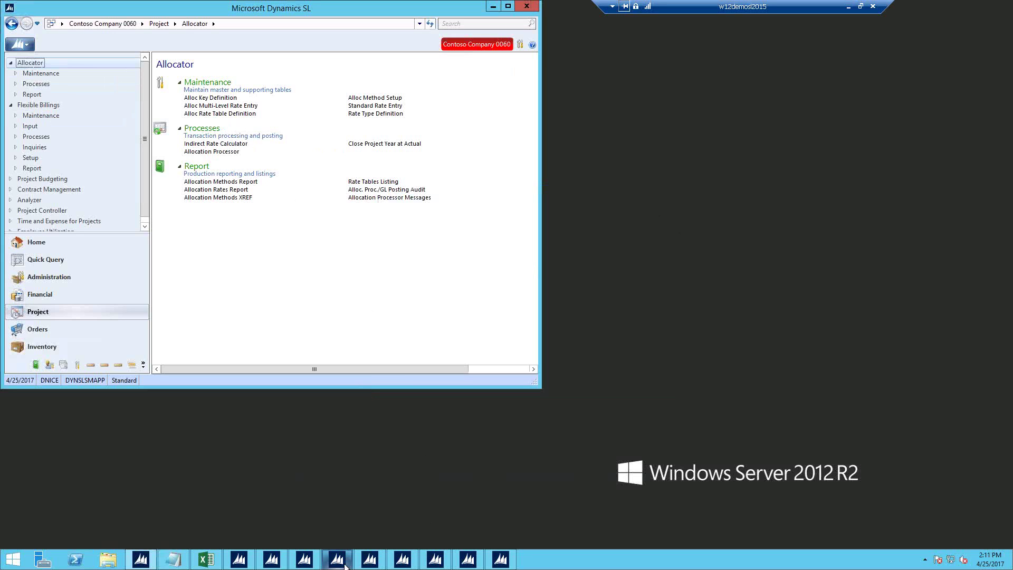
mouse_move(346, 566)
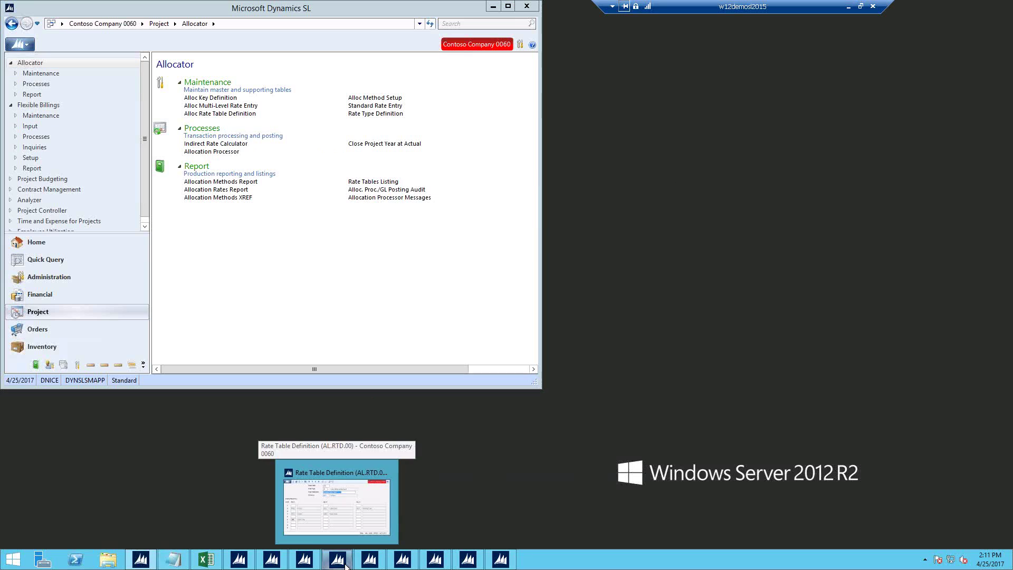
left_click(337, 503)
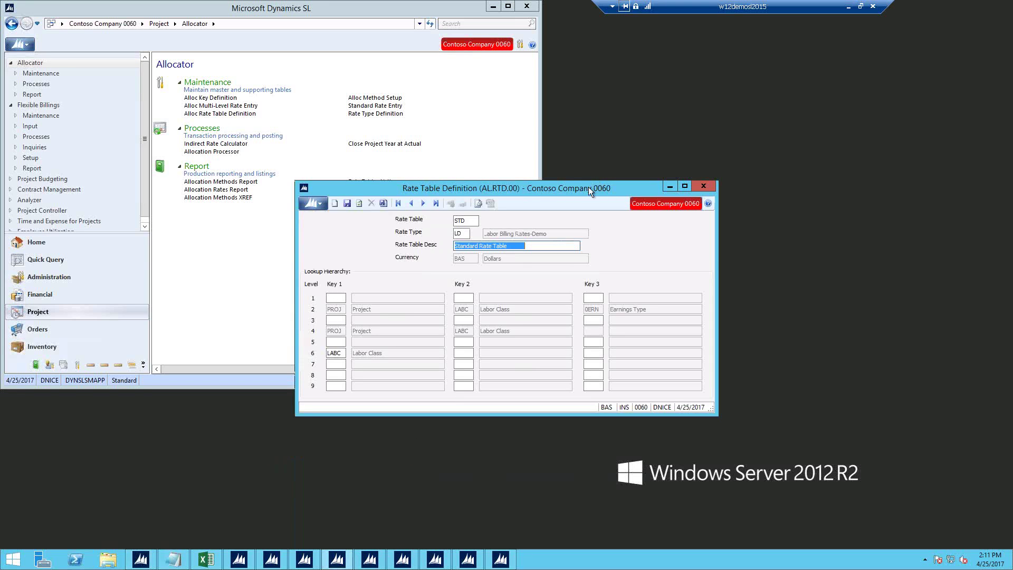
left_click_drag(587, 187, 581, 135)
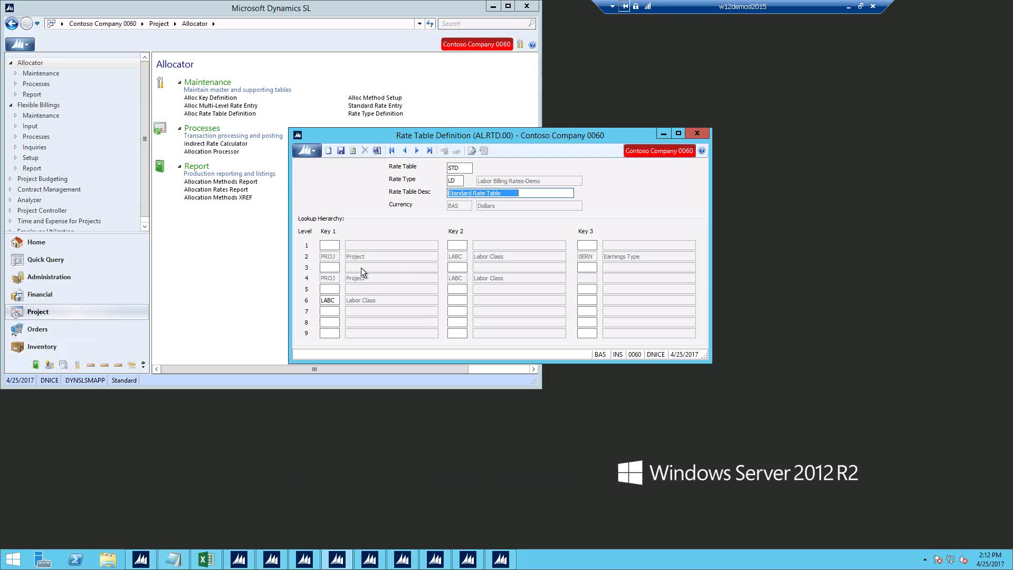
left_click(329, 268)
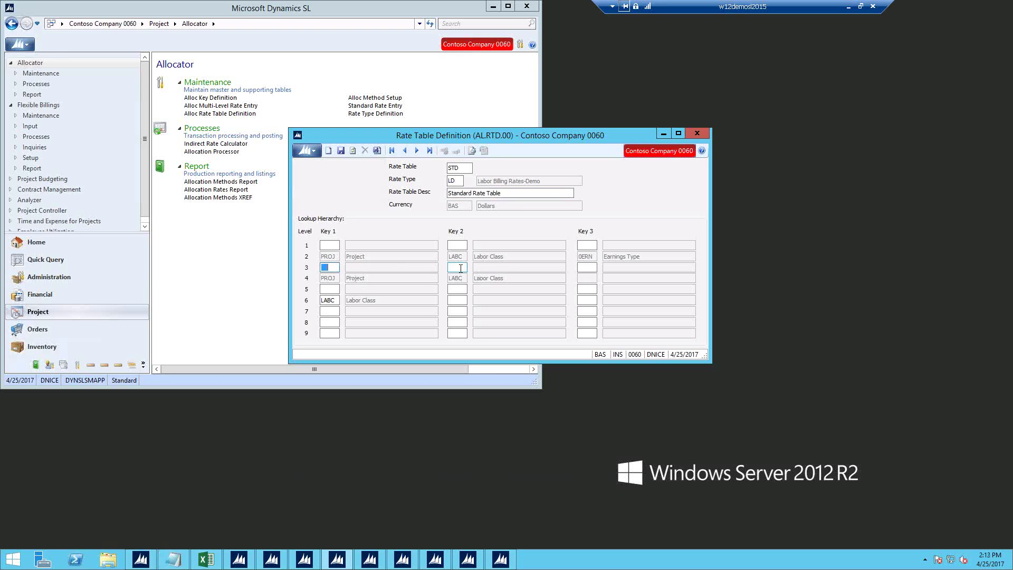
key("Tab")
Place Rate Type Definition beside Rate Table Definition and compare its LD rate type with the table's rate type
mouse_move(300, 562)
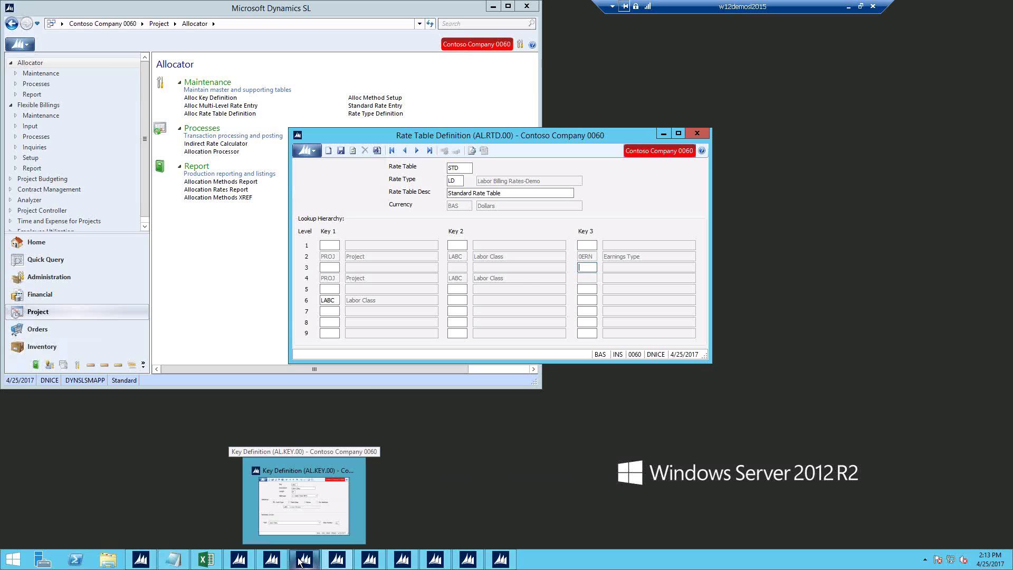
left_click(271, 560)
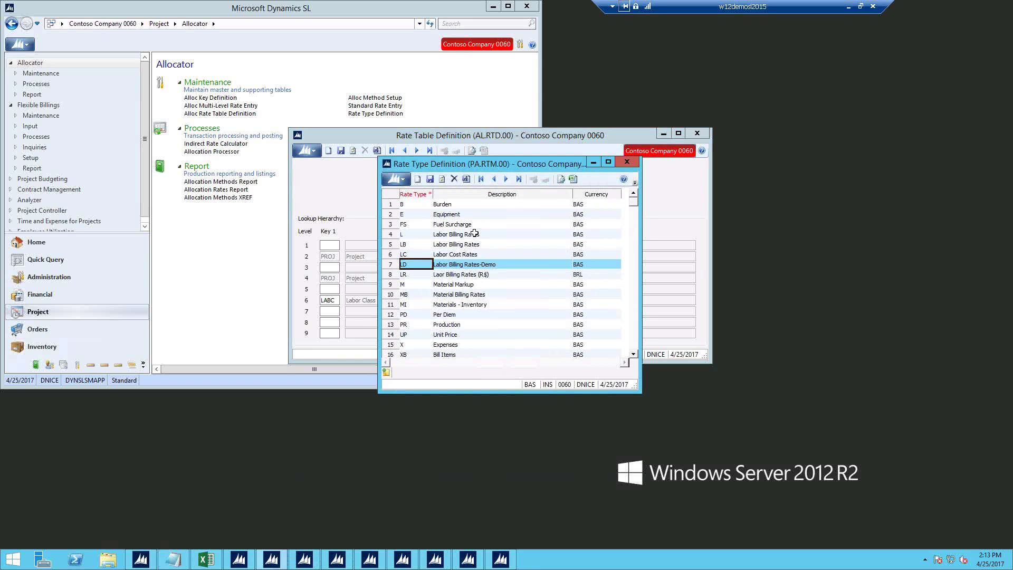
left_click_drag(464, 165, 804, 145)
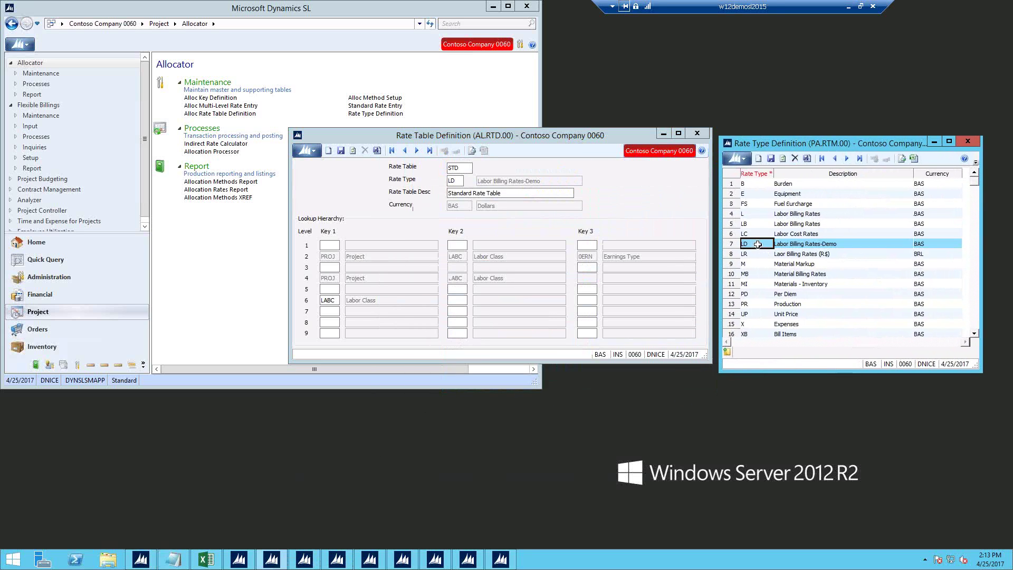
left_click(459, 185)
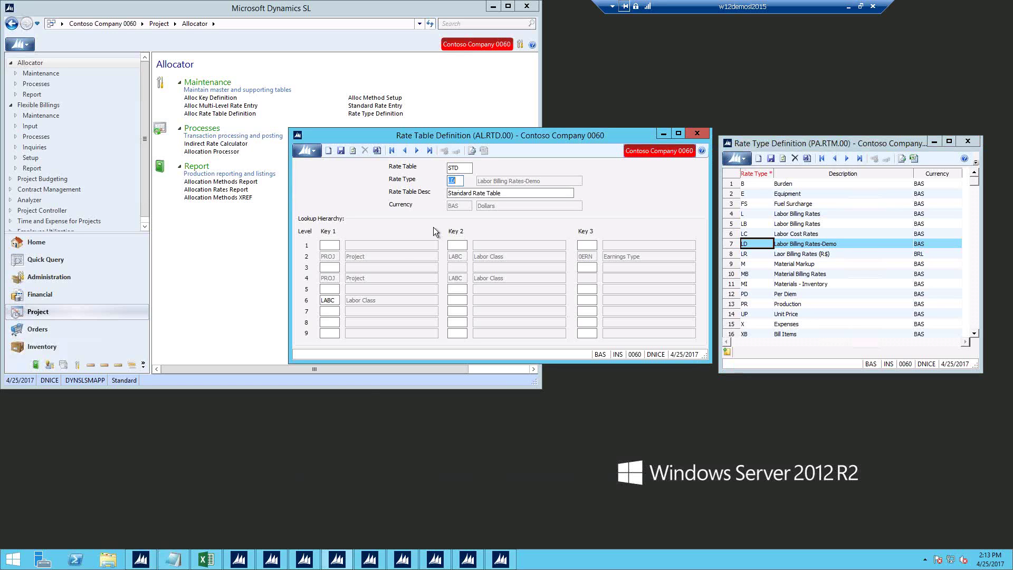
Bring up Key Definition below the rate table and load the PROJ key, discarding the outstanding changes to LABC
left_click(305, 560)
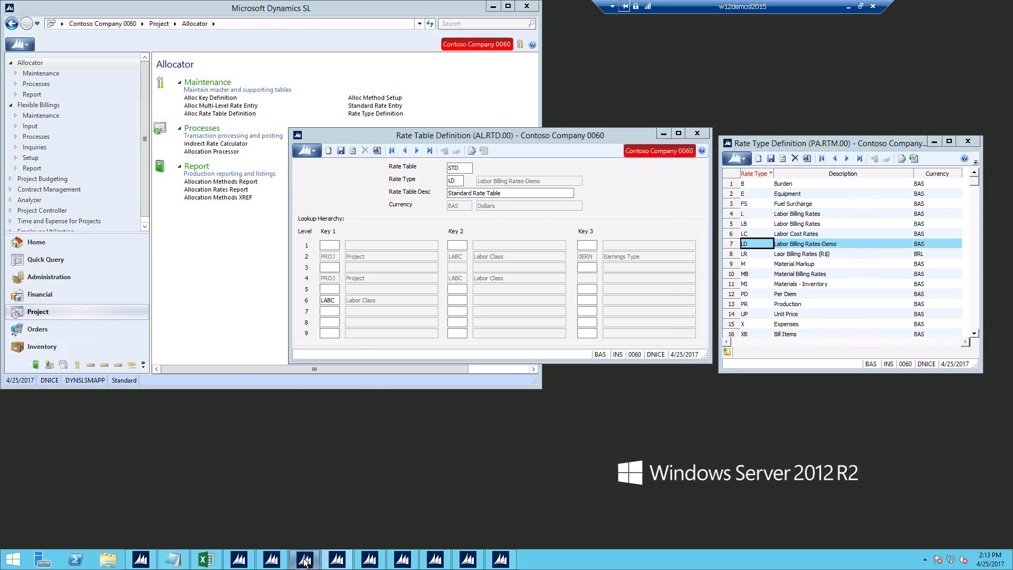
left_click_drag(515, 193, 587, 297)
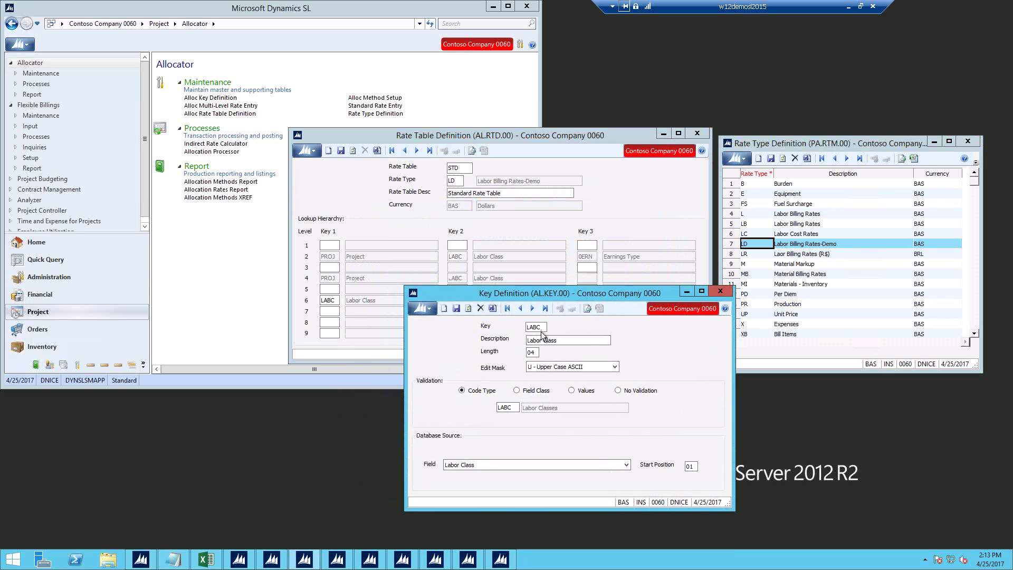
left_click(535, 327)
key("F3")
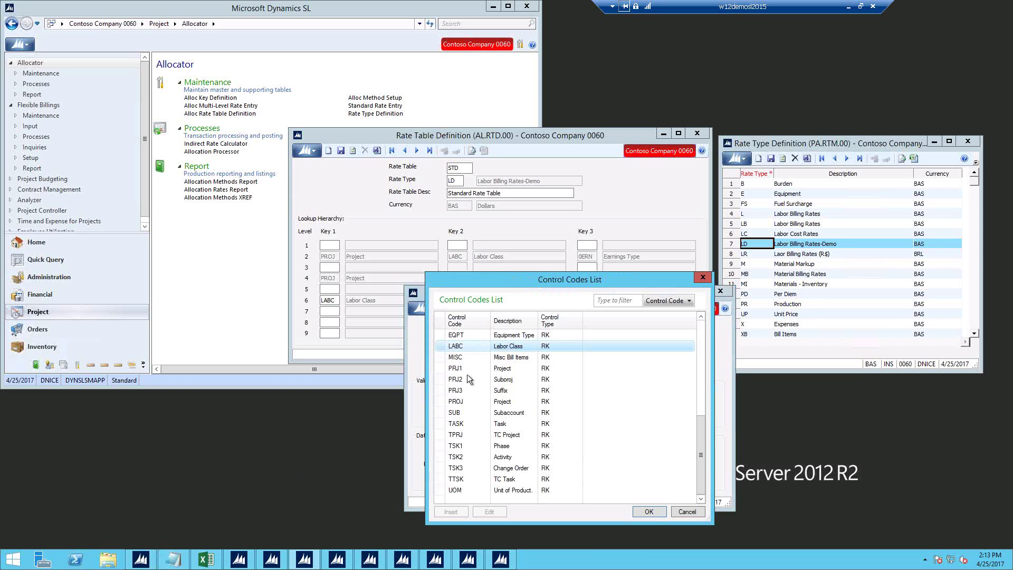
double_click(464, 401)
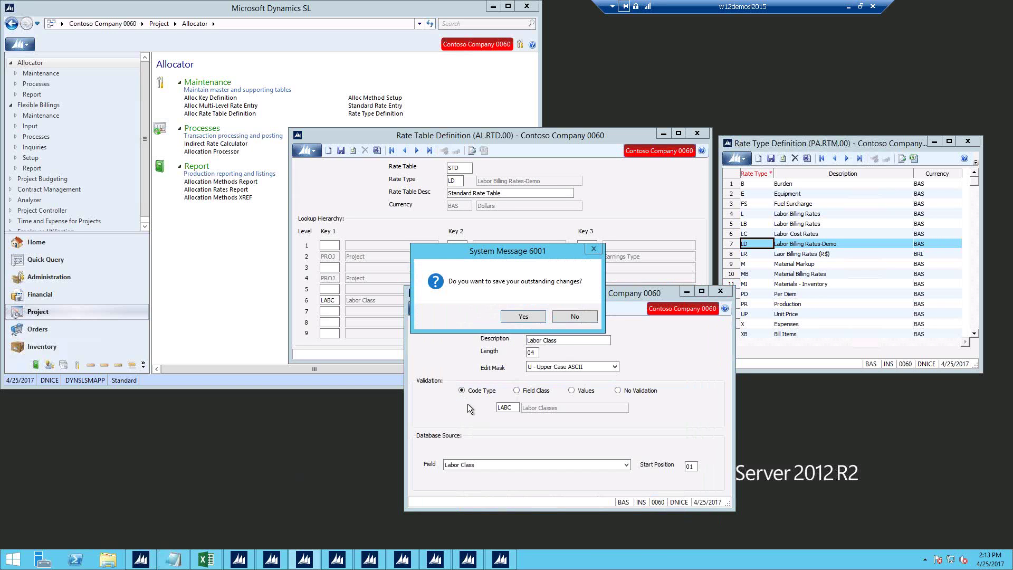
left_click(575, 317)
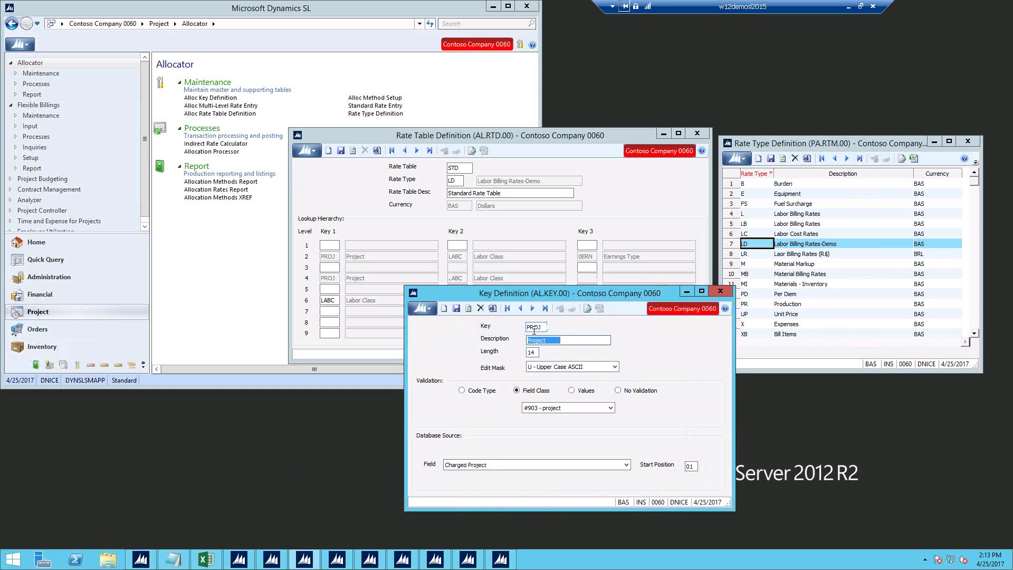
Load the 0ERN earnings type key from the control codes list and examine its validation and database source
double_click(534, 327)
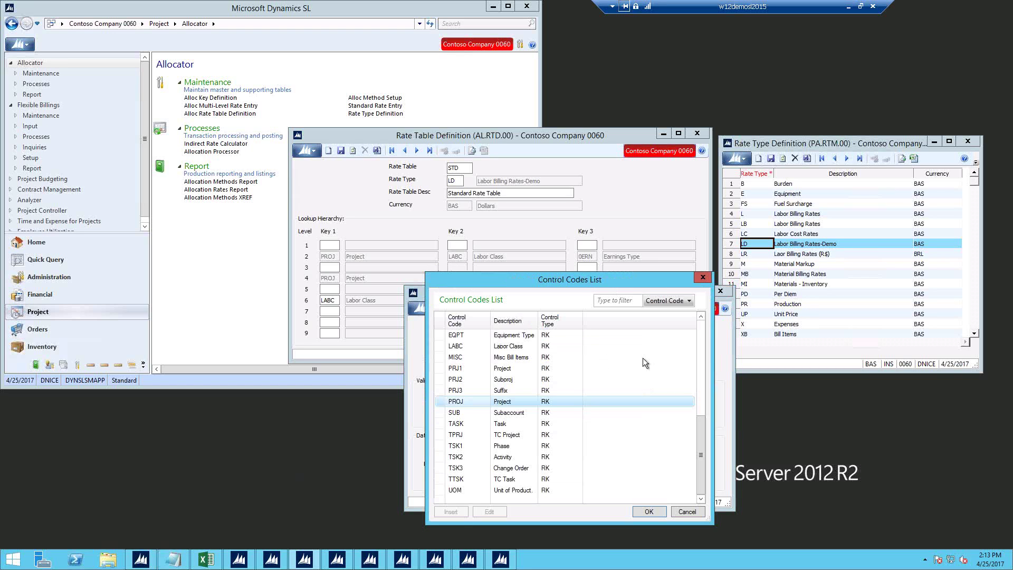
left_click(700, 341)
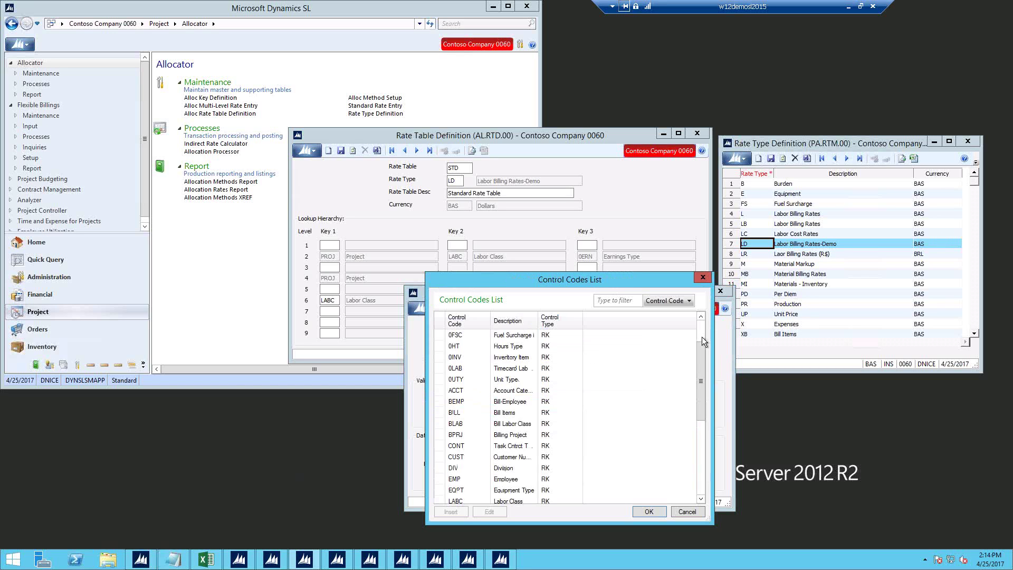
left_click(699, 332)
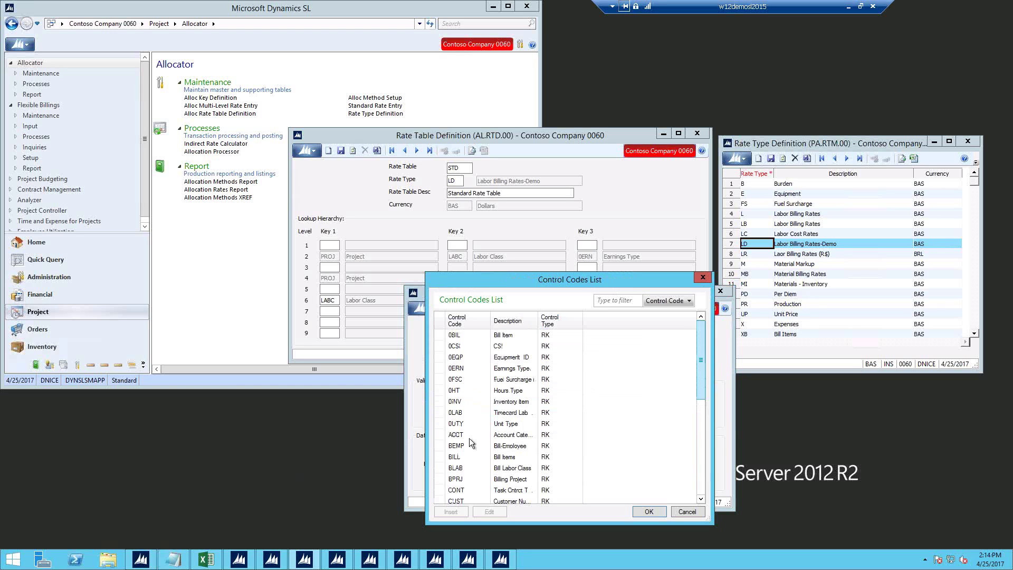
double_click(461, 370)
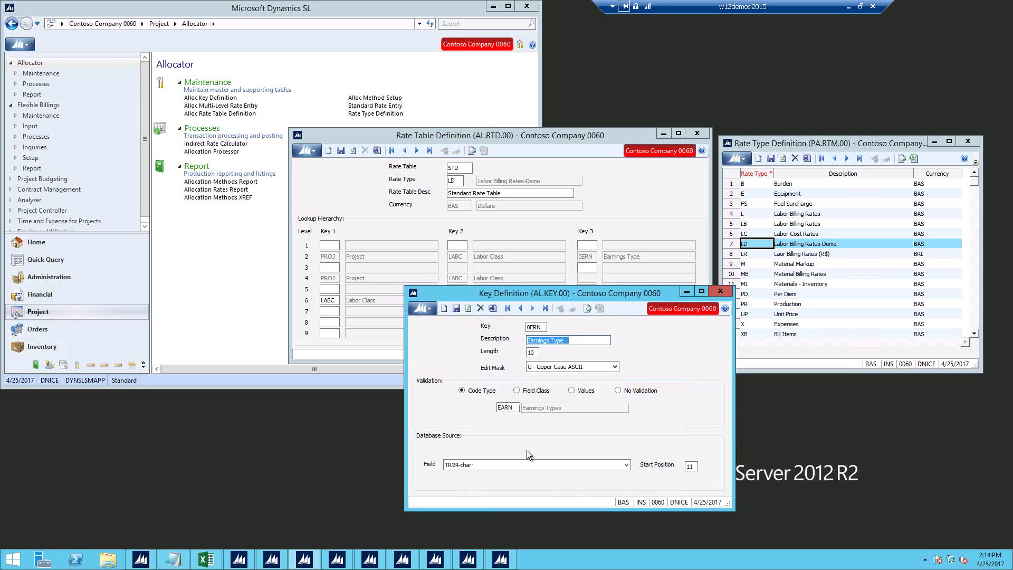
Minimize Key Definition, Rate Table Definition and Rate Type Definition, and bring up Multi Level Rate Entry
left_click(686, 292)
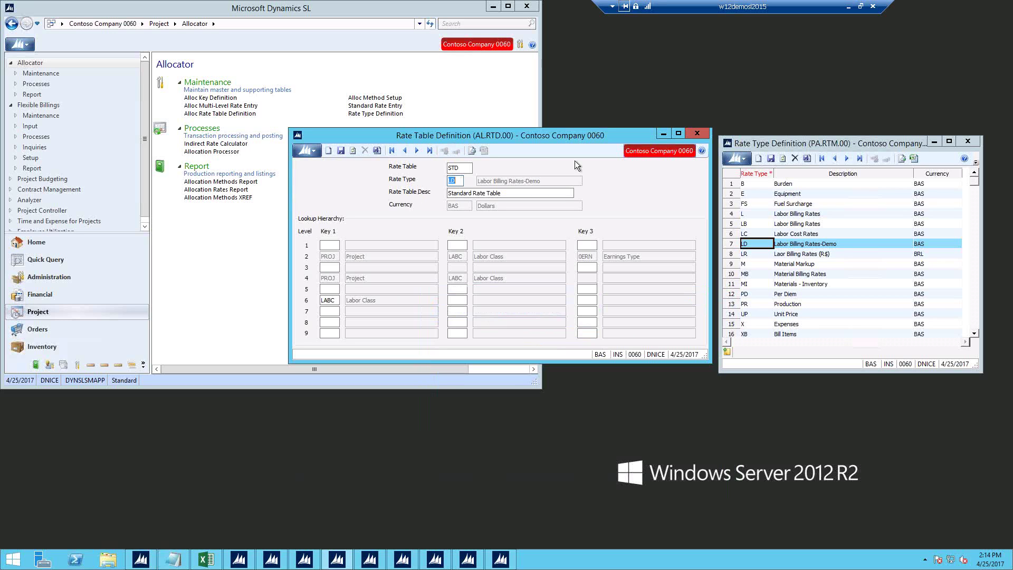
left_click(663, 135)
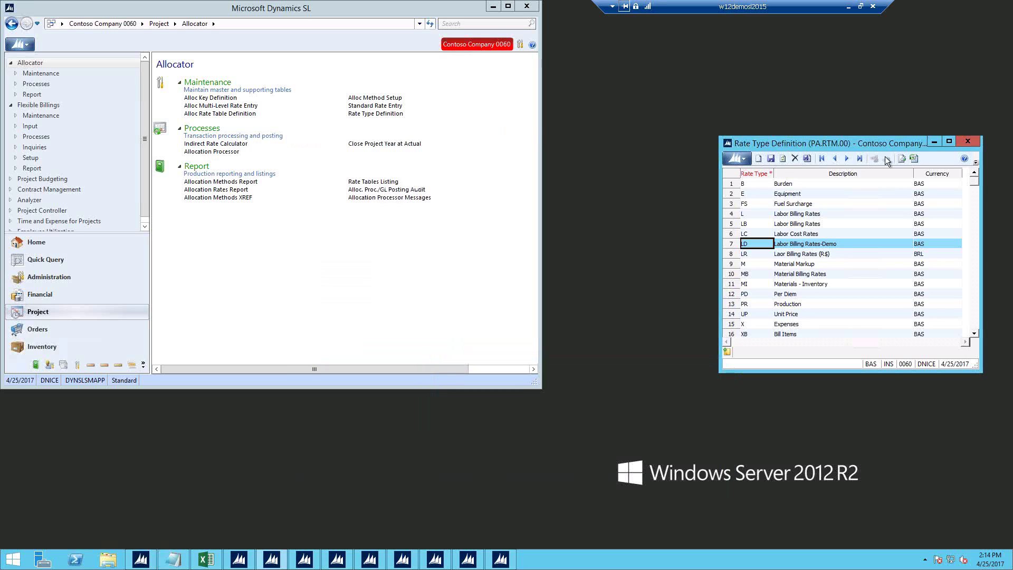
left_click(934, 141)
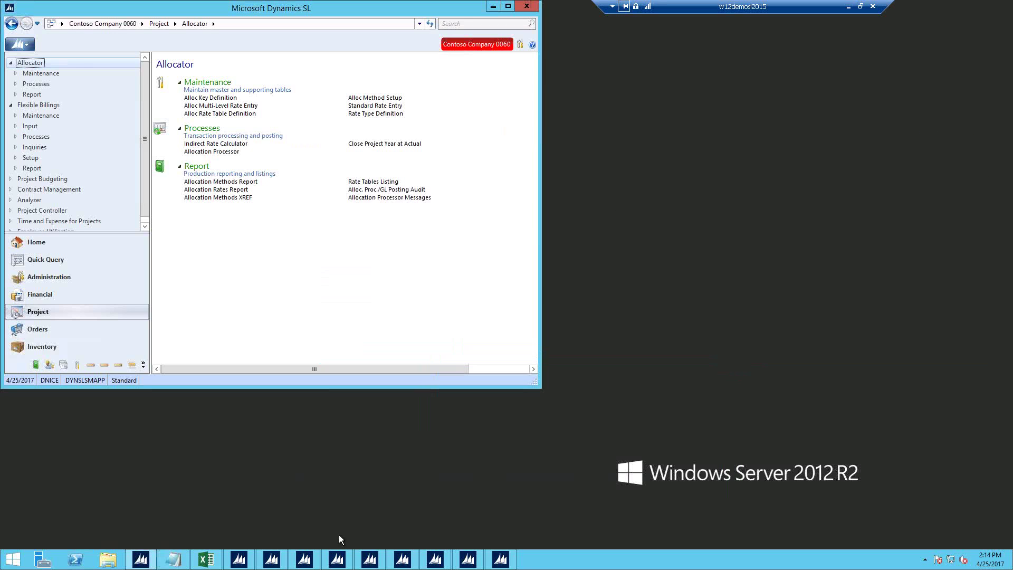
mouse_move(373, 558)
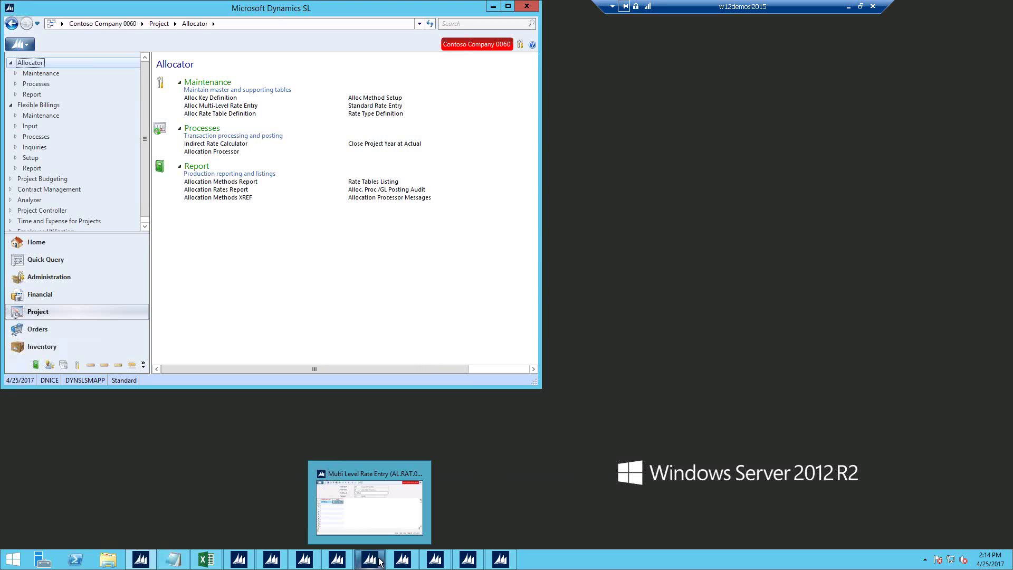
left_click(376, 561)
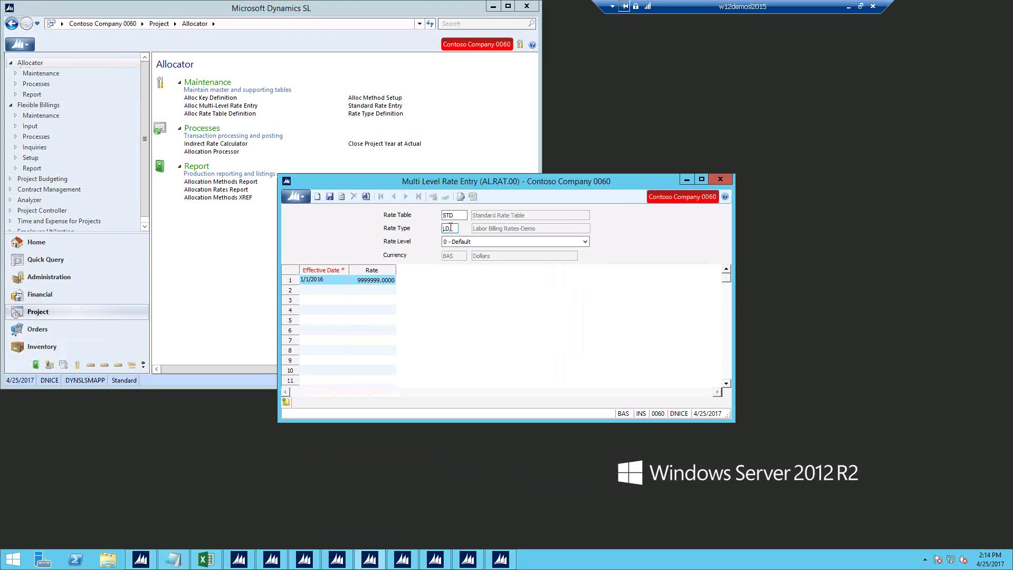
Keep the STD rate table, select the LD Labor Billing Rates-Demo rate type and check its default-level rate
left_click(452, 215)
right_click(451, 214)
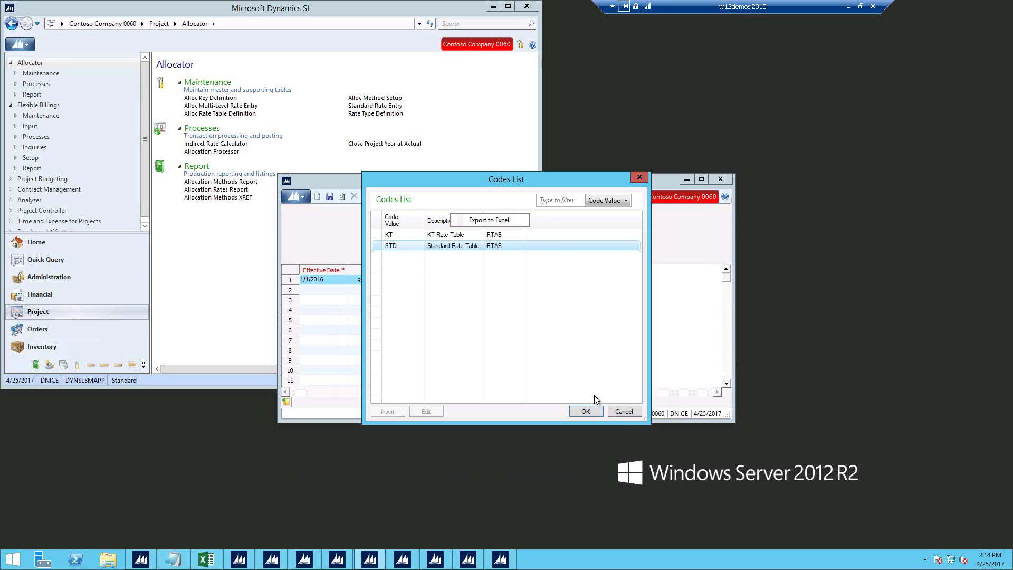
left_click(623, 411)
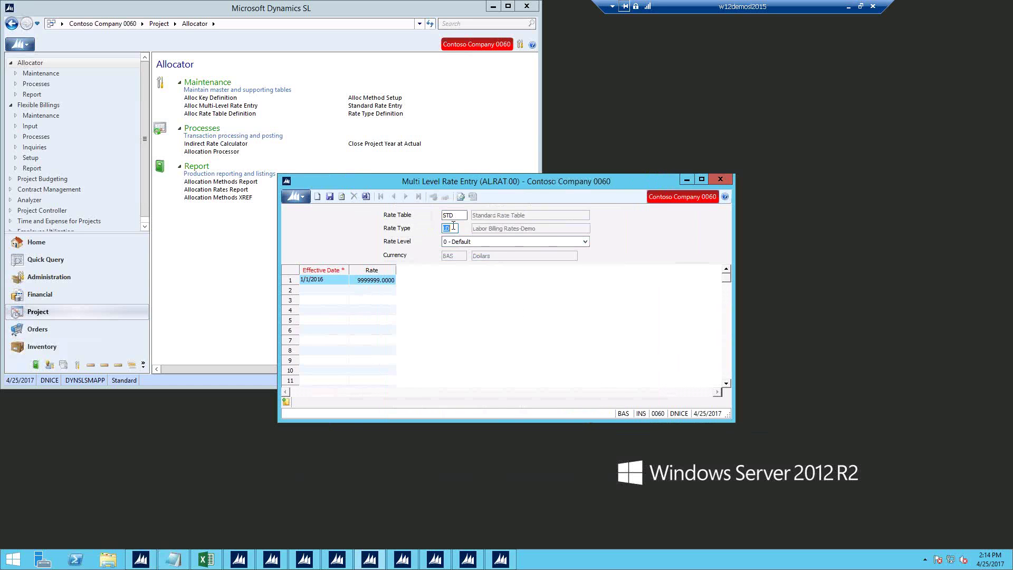
key("F3")
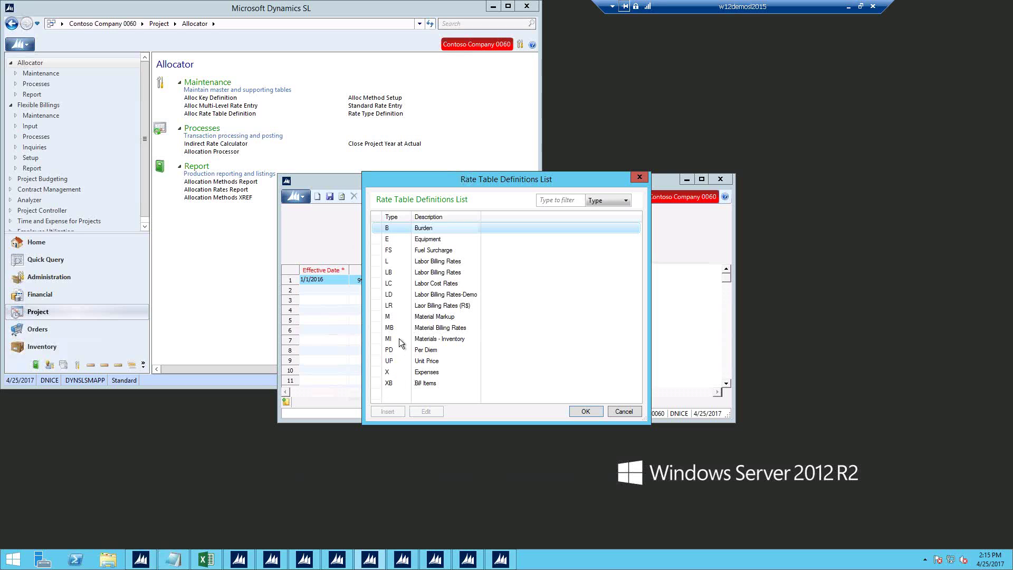
double_click(392, 295)
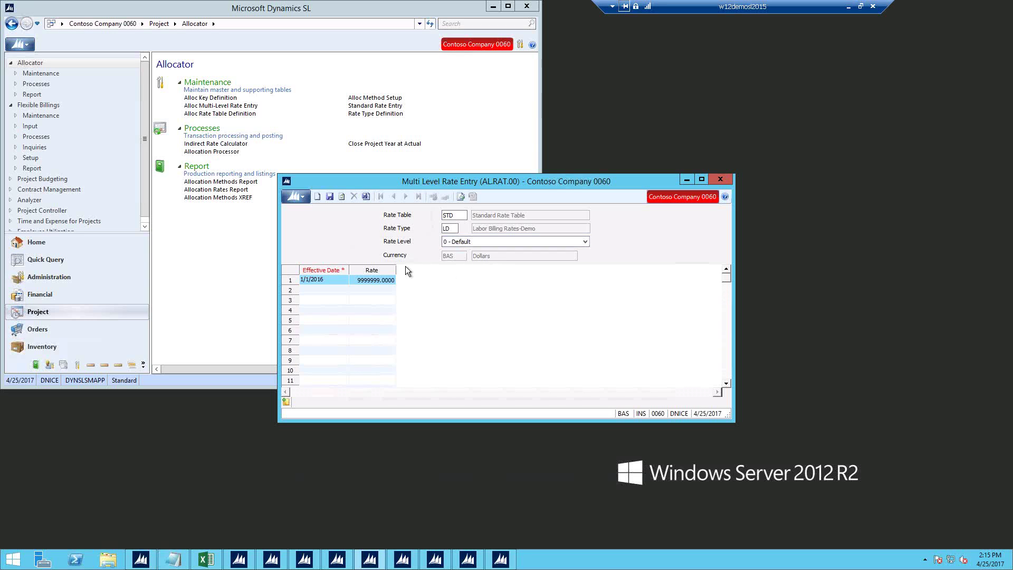
left_click(370, 280)
type("9")
Widen the Multi Level Rate Entry window and set the rate level to 2 - Project / Labor Class / Earnings Type
left_click(586, 243)
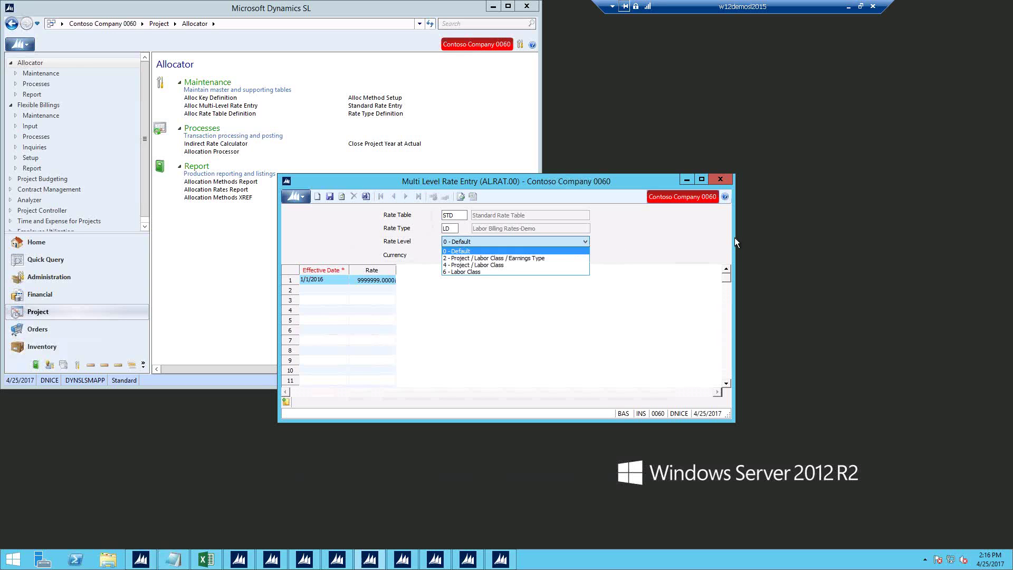
left_click(732, 237)
left_click_drag(734, 238, 953, 240)
left_click(585, 242)
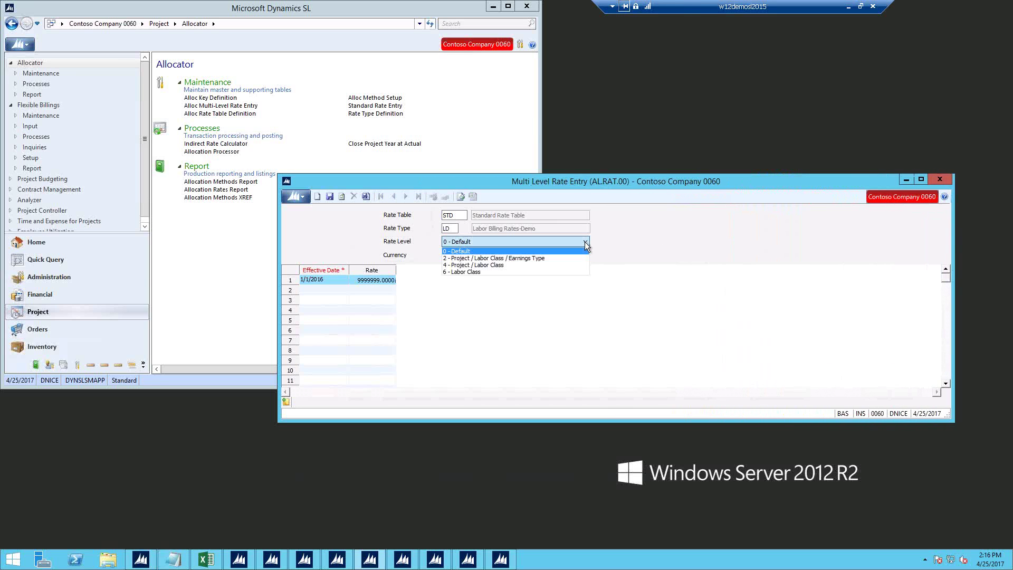
left_click(508, 259)
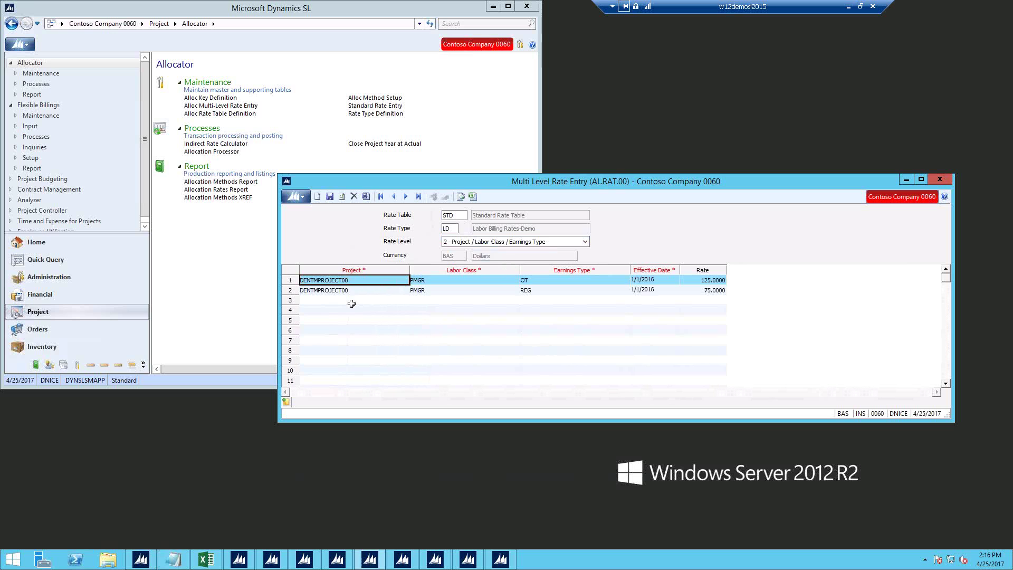
Examine the labor class, earnings type, effective date and rate of the OT and REG rows for DENTMPROJECT00
key("Tab")
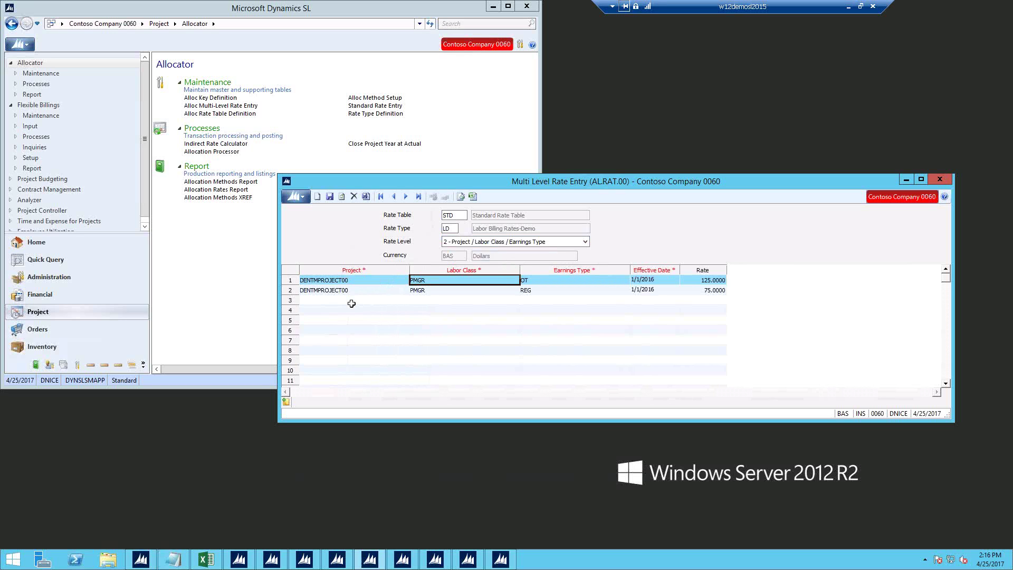
key("Tab")
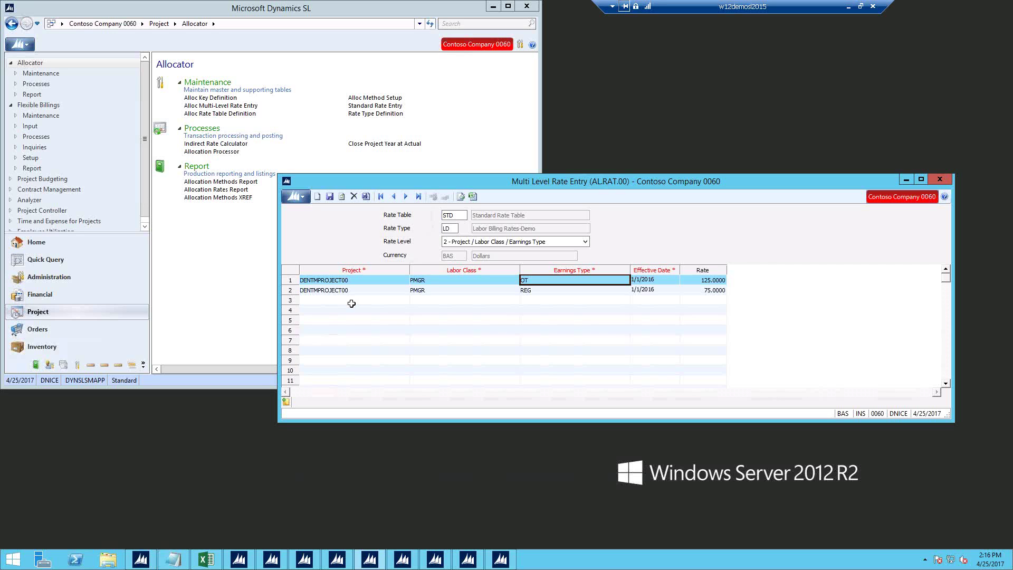
key("Tab")
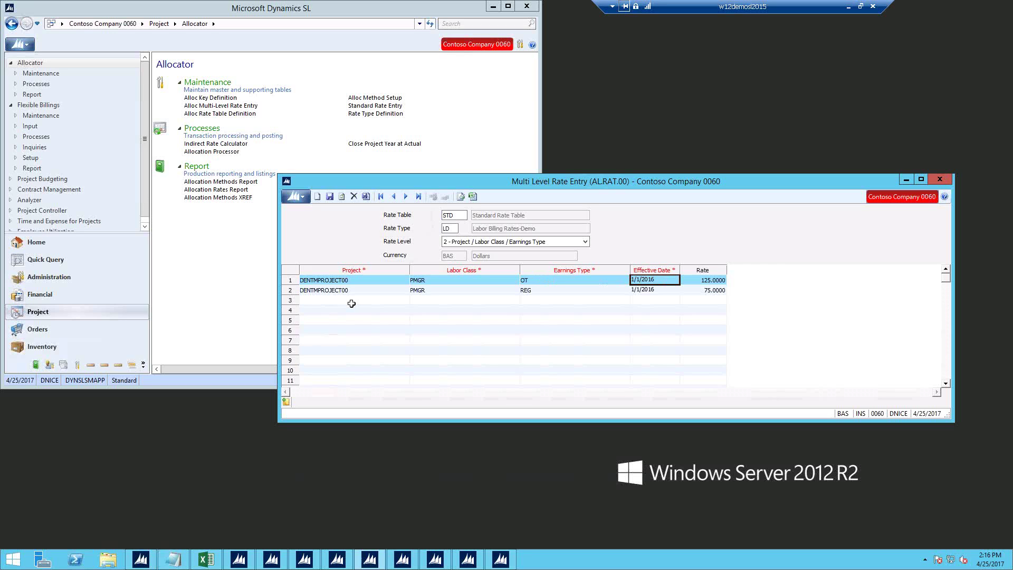
key("Tab")
key("Down")
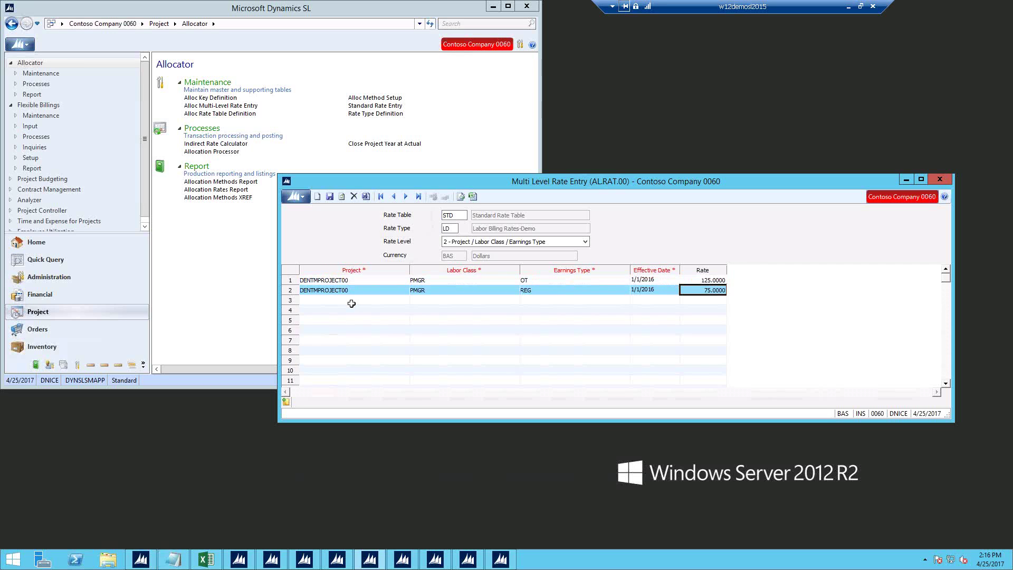
key("shift+Tab")
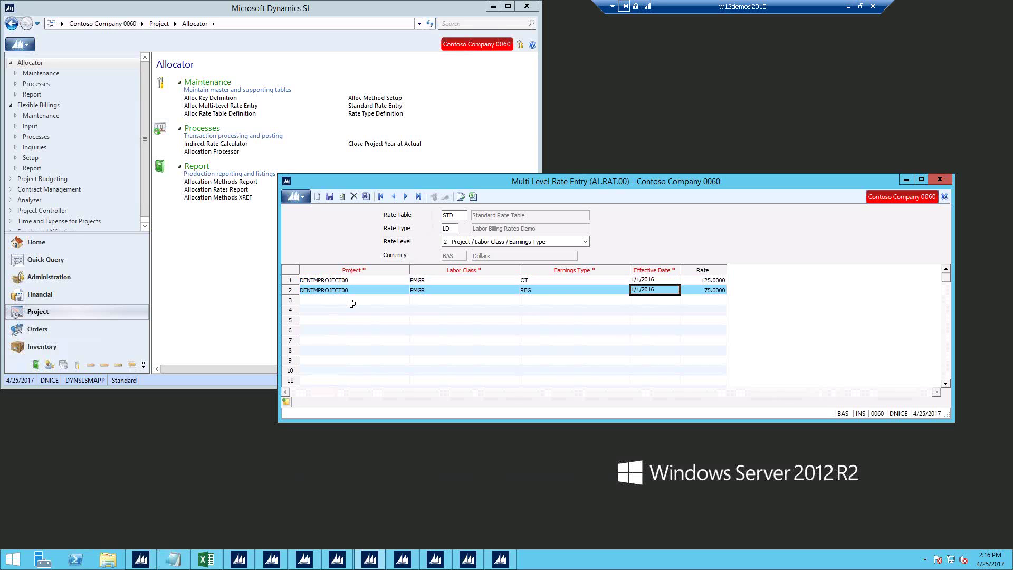
Switch the rate level to 4 - Project / Labor Class and check the labor class and rate for DENTMPROJECT00
key("Up")
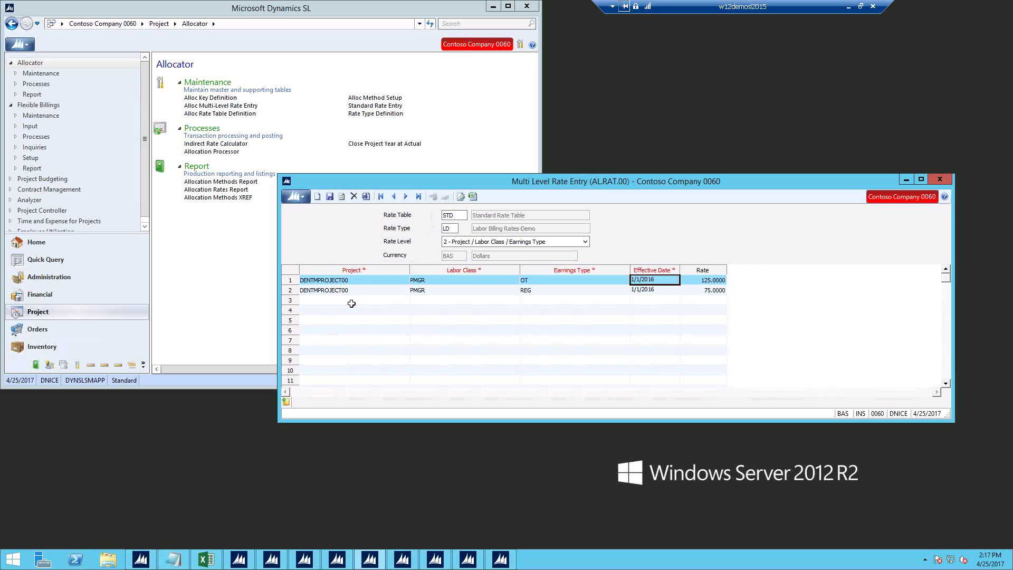
key("Down")
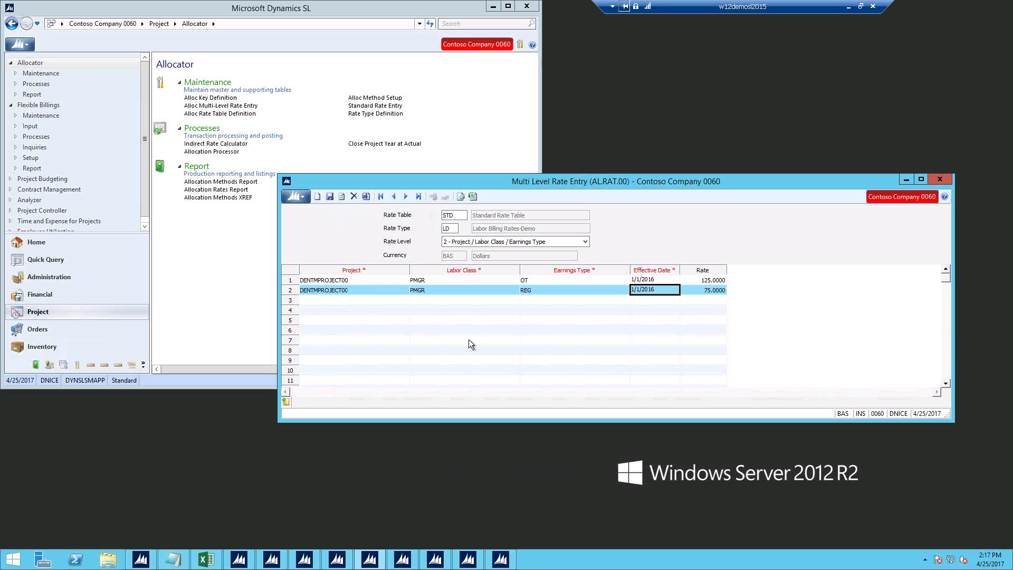
left_click(585, 242)
left_click(586, 242)
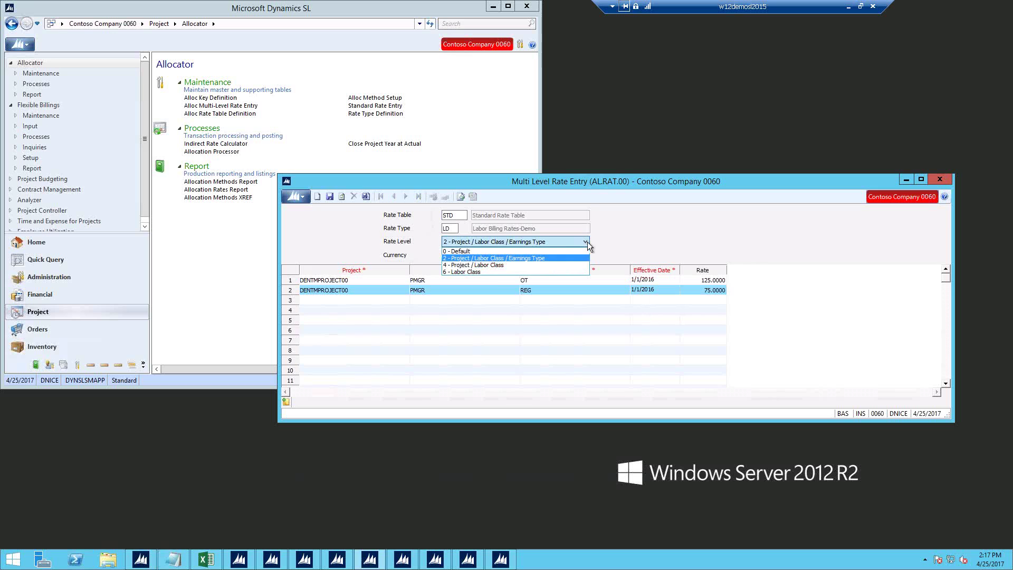
left_click(573, 265)
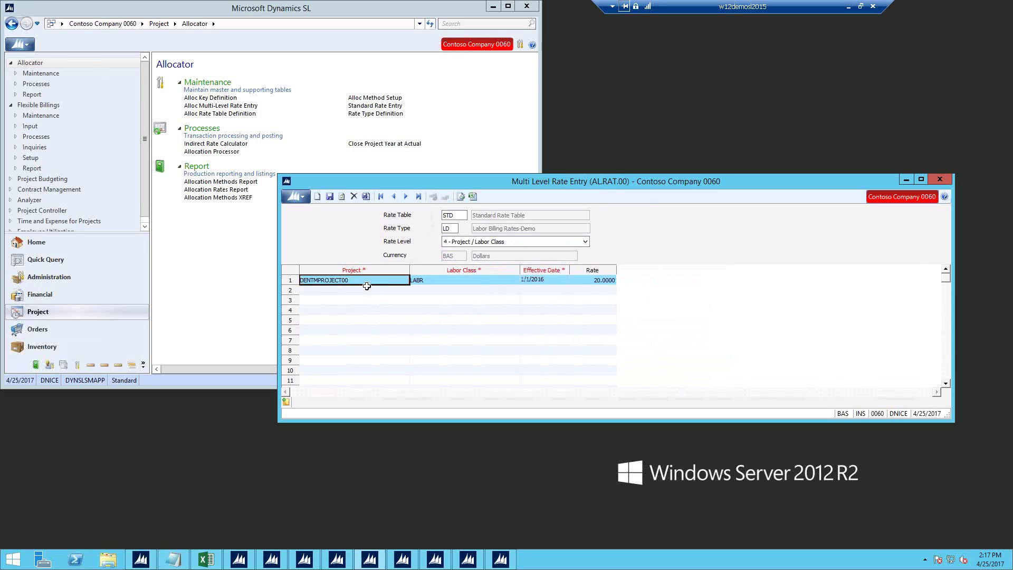
left_click(435, 284)
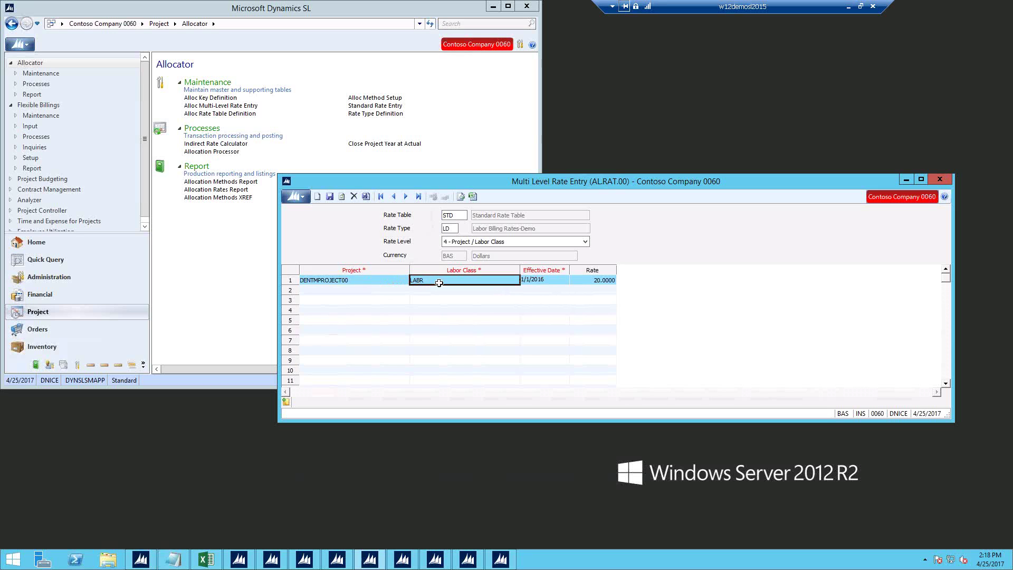
left_click(601, 281)
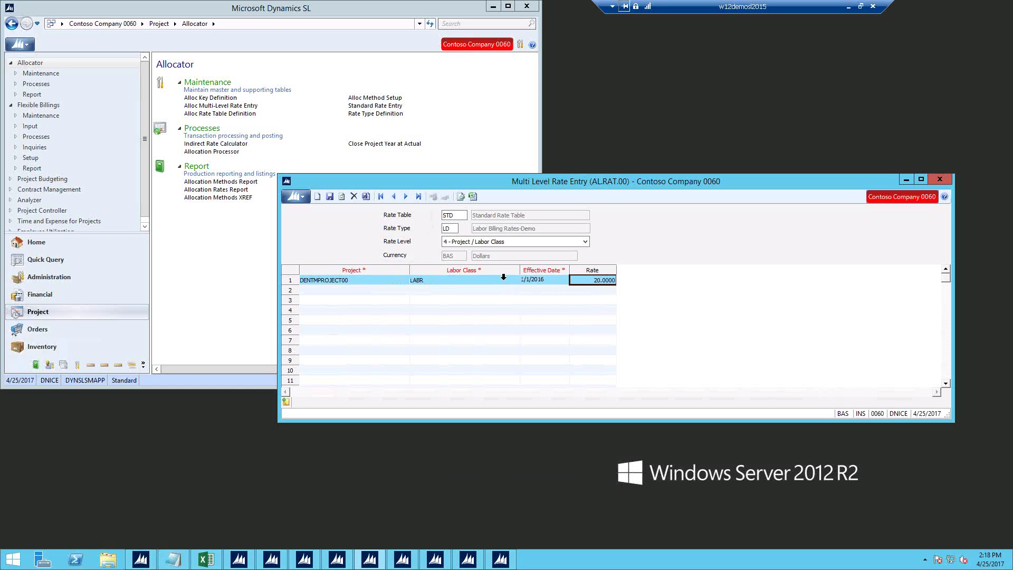
Switch the rate level to 6 - Labor Class and check the rate of the PMGR labor class
left_click(586, 242)
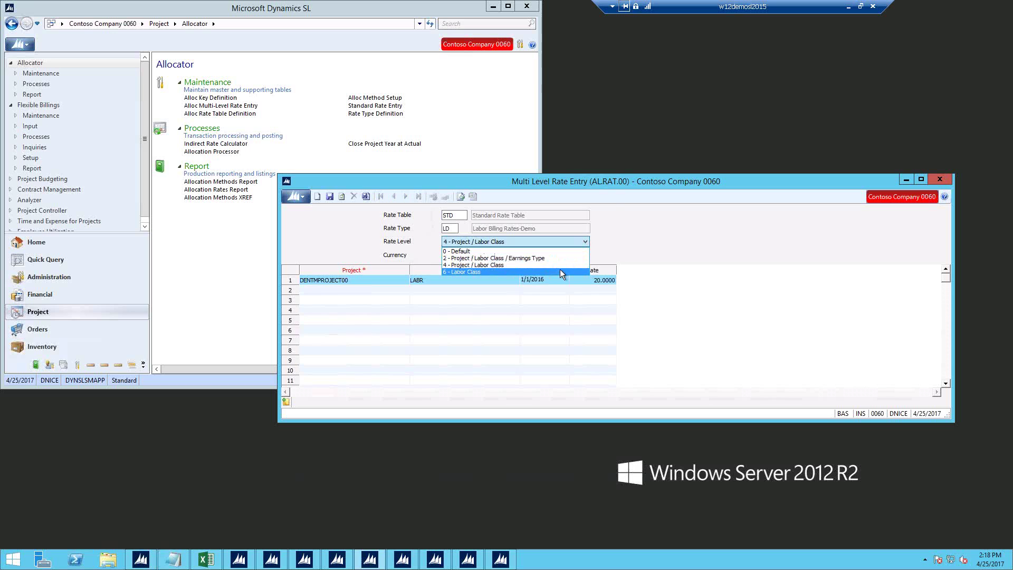
left_click(559, 270)
left_click(483, 280)
left_click(369, 291)
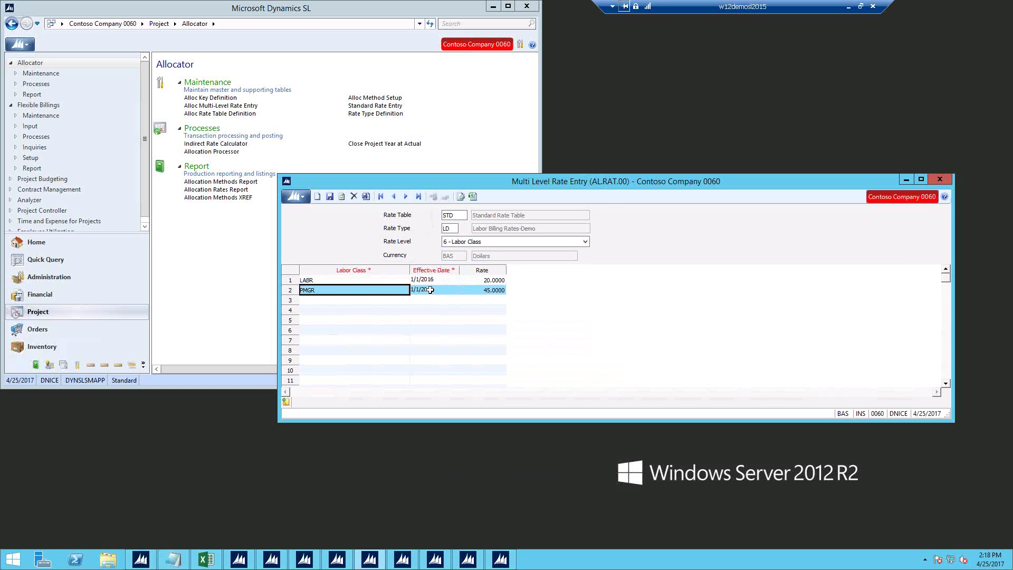
left_click(491, 290)
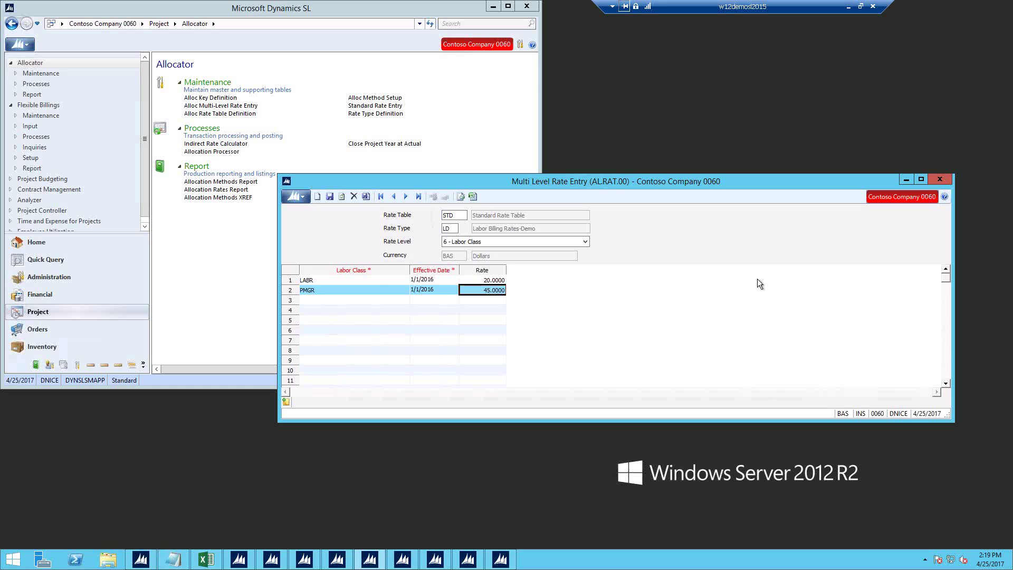
Minimize Multi Level Rate Entry, bring up Allocation Method Setup and move its window higher on the desktop
left_click(905, 183)
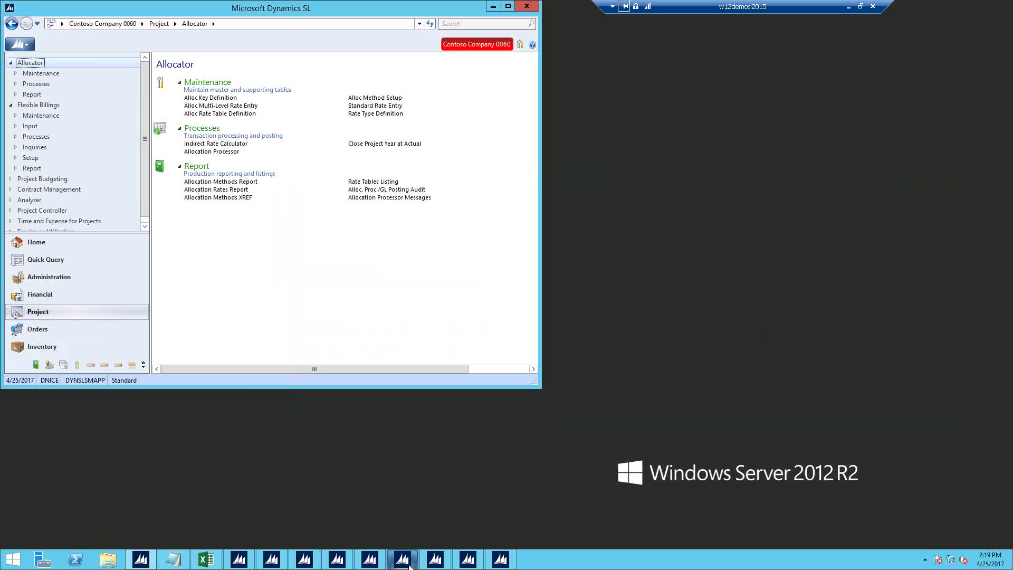
mouse_move(409, 565)
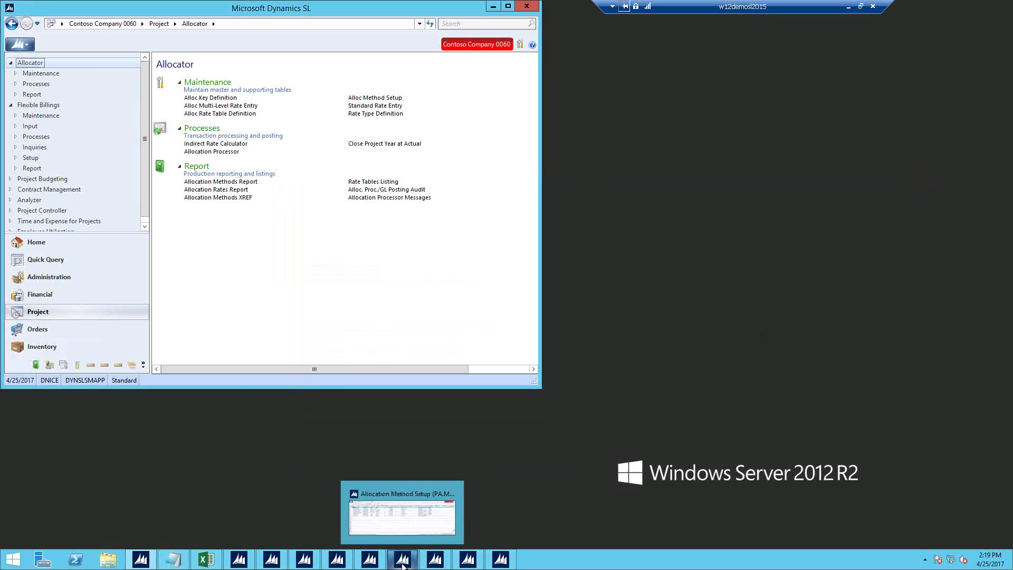
left_click(402, 562)
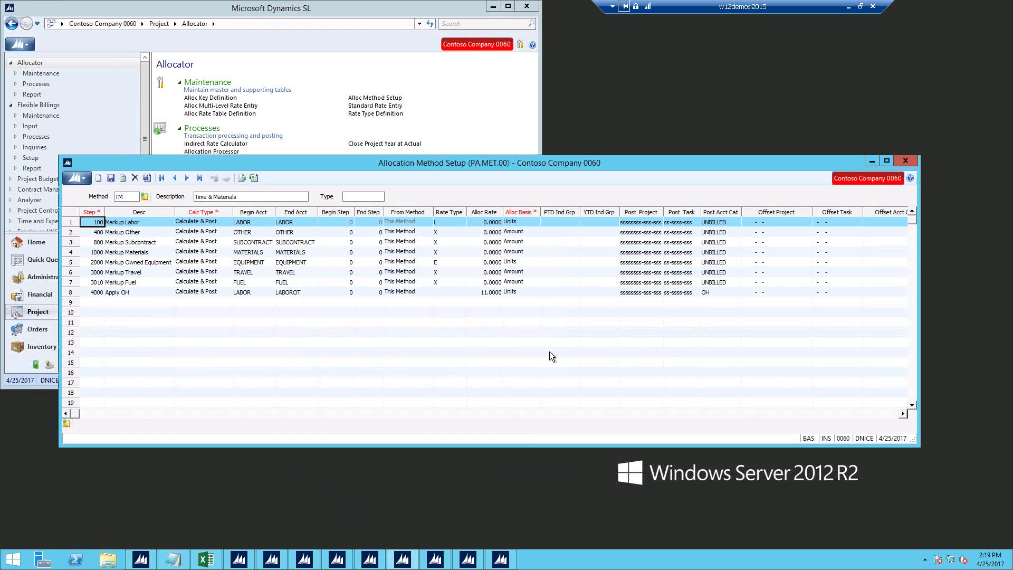
left_click_drag(533, 166, 521, 103)
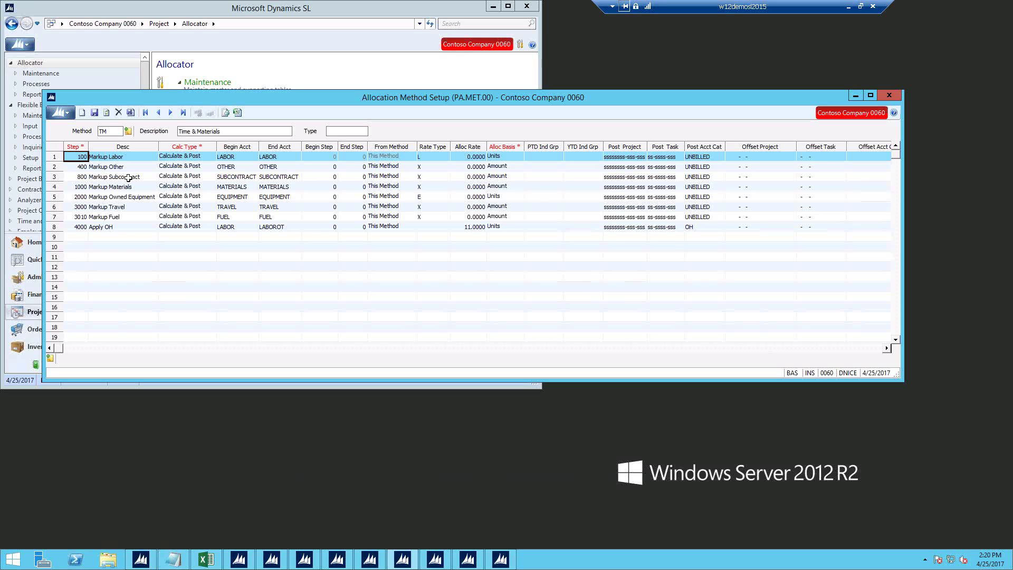
Review the calculation type options and the beginning and ending accounts of the Markup Labor step in method TM
left_click(194, 157)
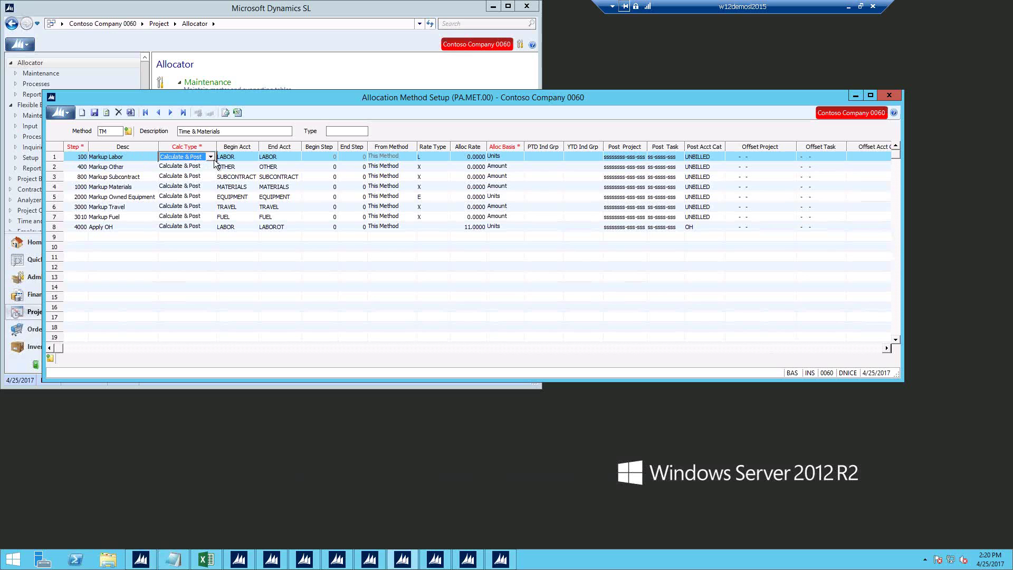
left_click(211, 158)
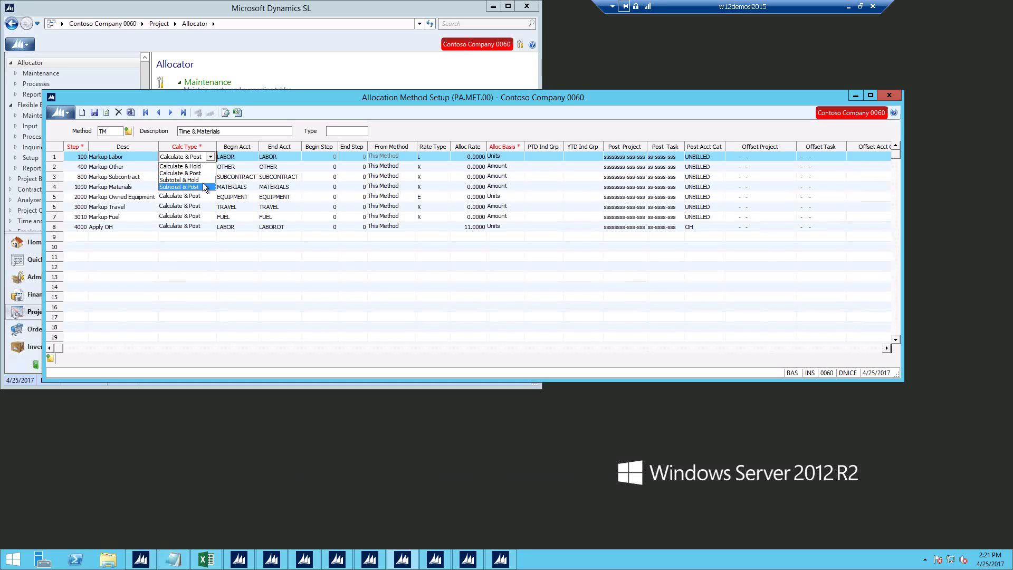
left_click(210, 157)
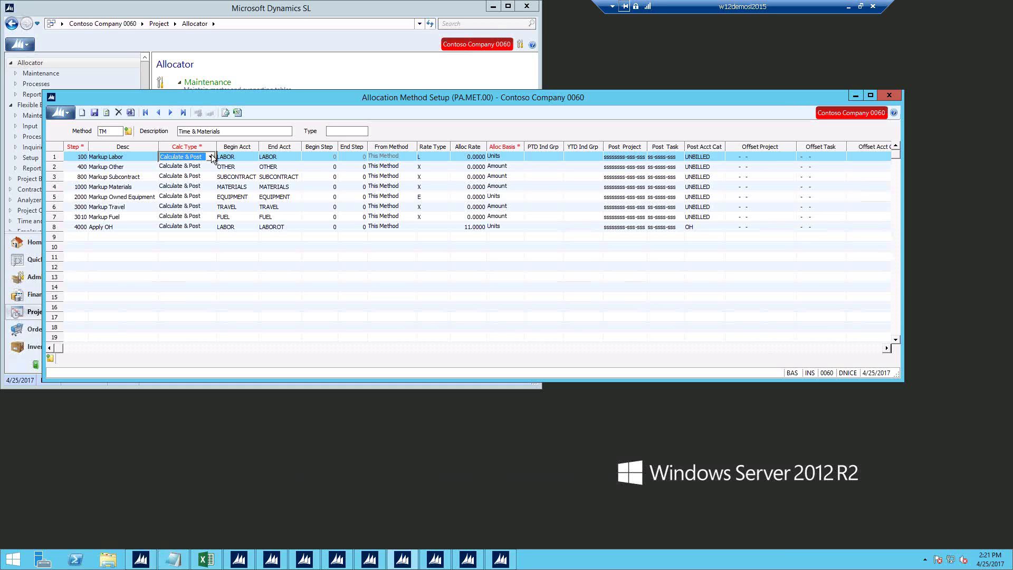
left_click(237, 158)
left_click(268, 157)
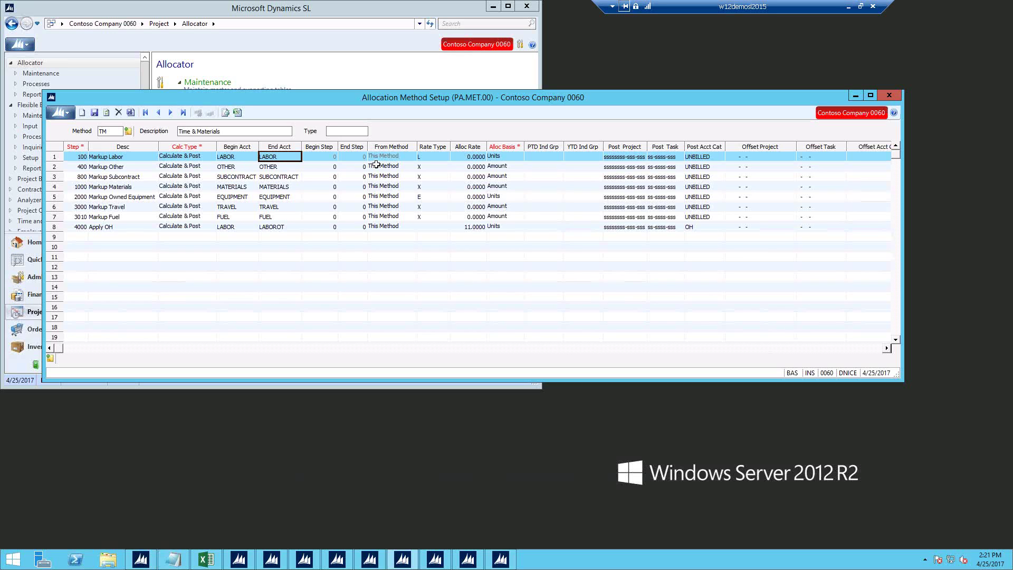
Set the rate type of the Markup Labor step to LD, Labor Billing Rates-Demo
left_click(436, 156)
double_click(436, 157)
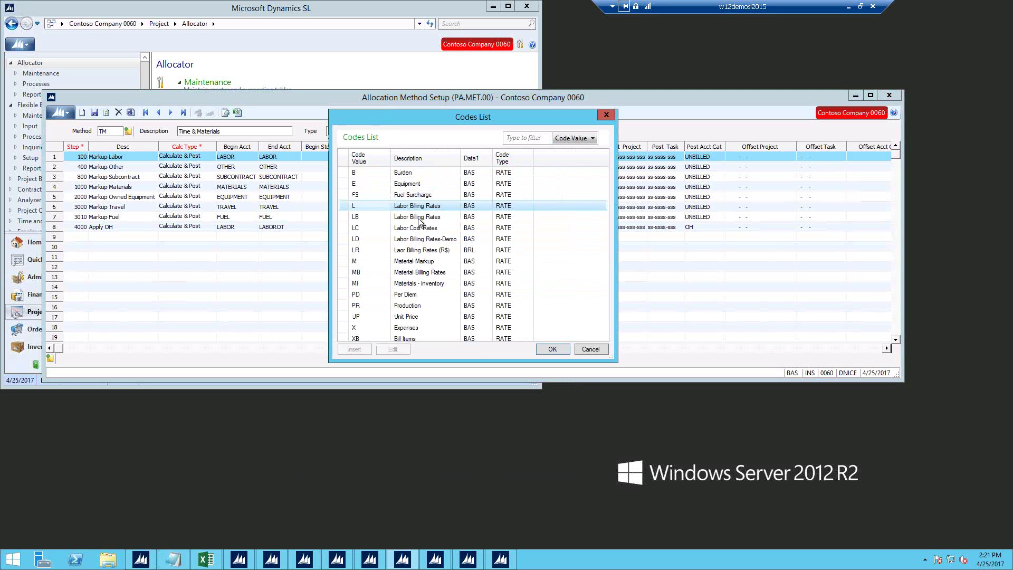
left_click(378, 240)
double_click(378, 239)
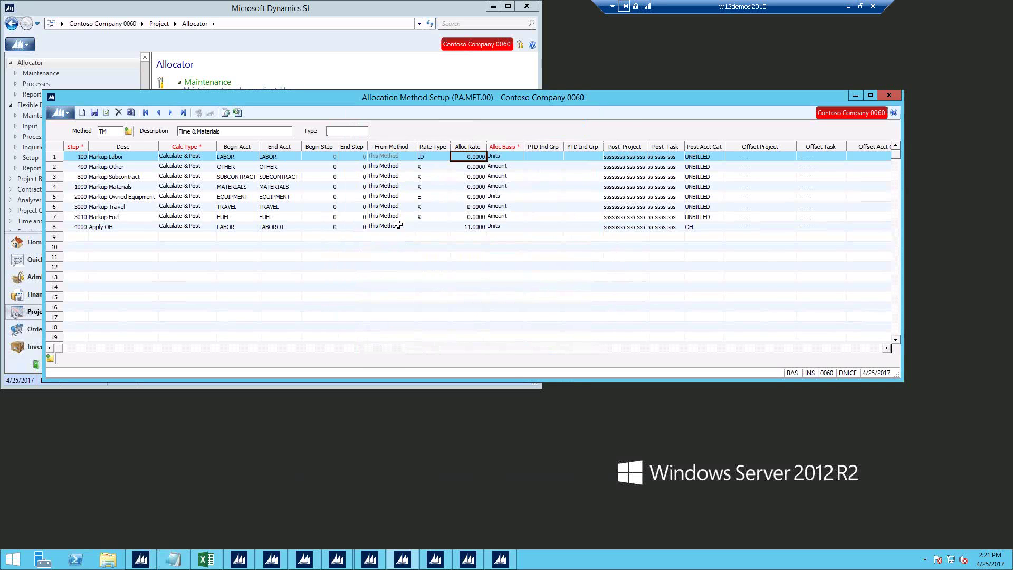
left_click(429, 157)
double_click(429, 157)
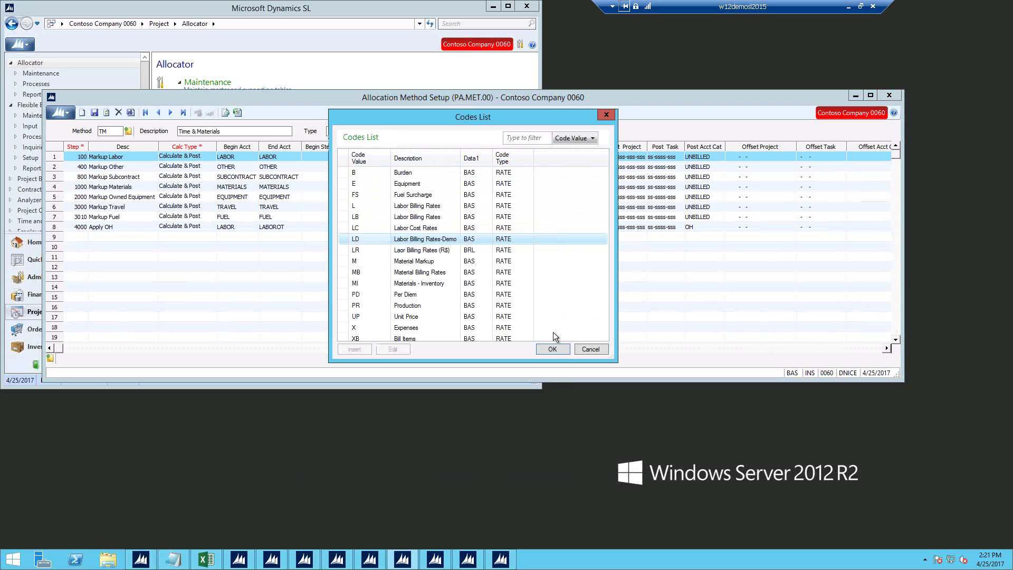
left_click(552, 349)
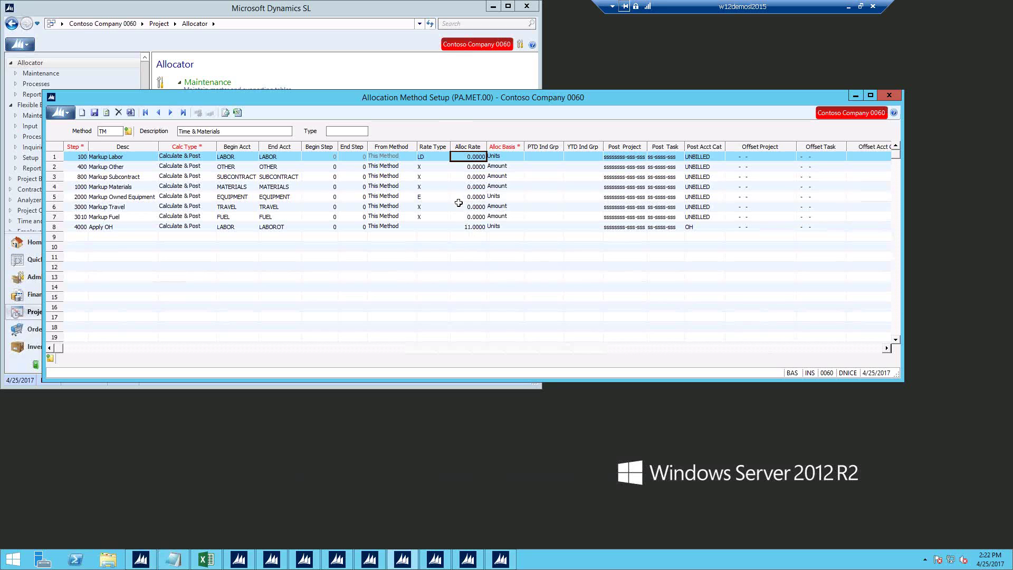
Check the rate type and allocation rate of the Markup Owned Equipment and Markup Other steps
left_click(422, 196)
left_click(500, 201)
left_click(469, 196)
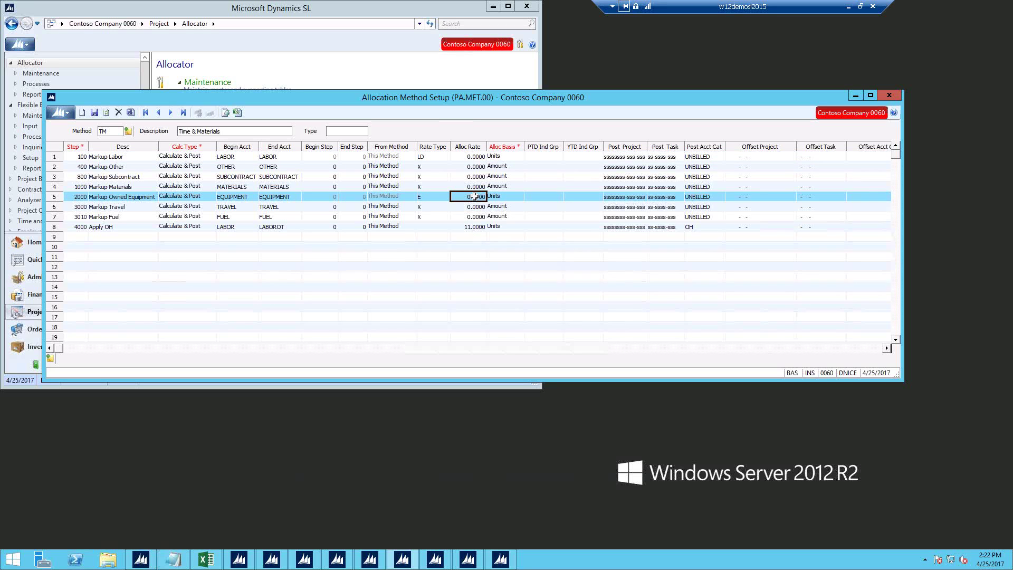
left_click(476, 166)
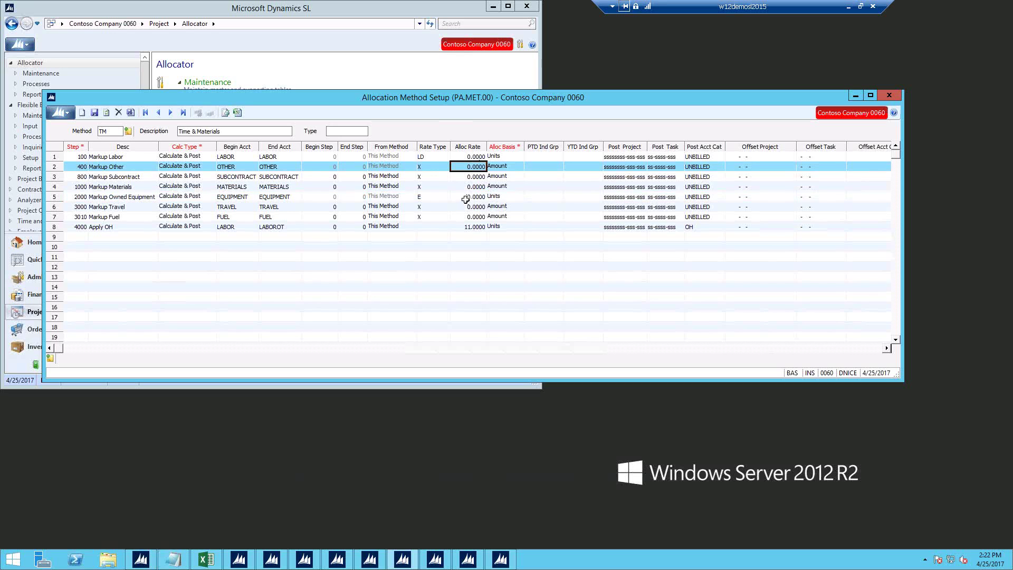
left_click(435, 169)
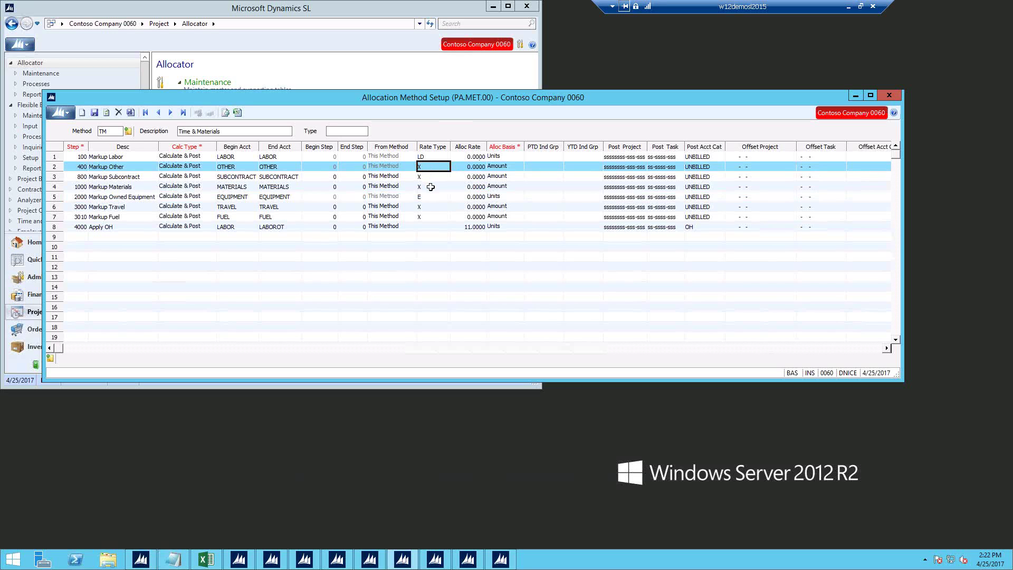
Clear the rate type of the Markup Materials step and set its allocation rate to 1.15
left_click(431, 186)
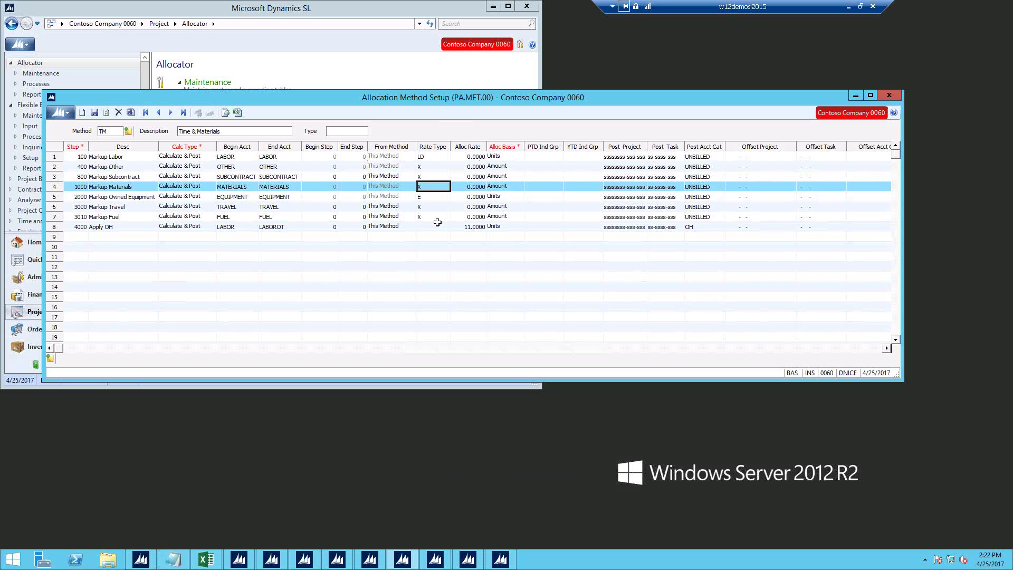
key("BackSpace")
key("Tab")
type("1.15")
key("Tab")
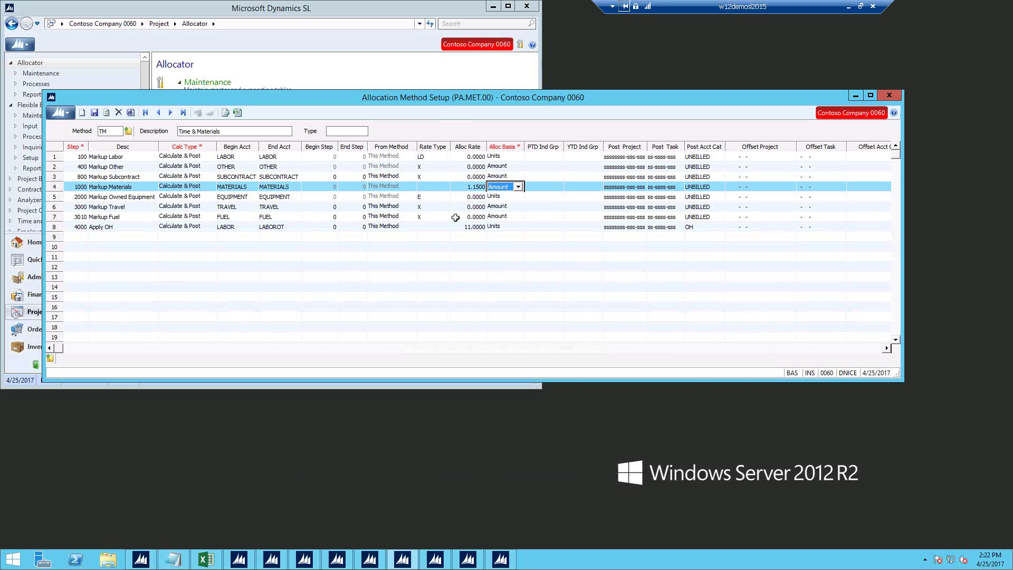
left_click(476, 188)
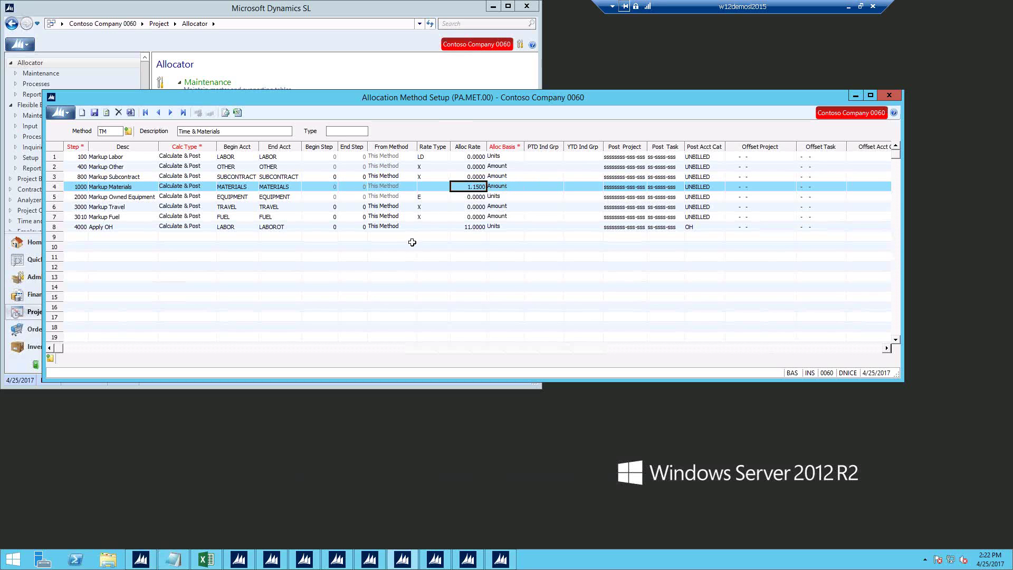
left_click(436, 189)
Review the Markup Labor step's allocation basis, rate type, post project mask and post account category
left_click(491, 157)
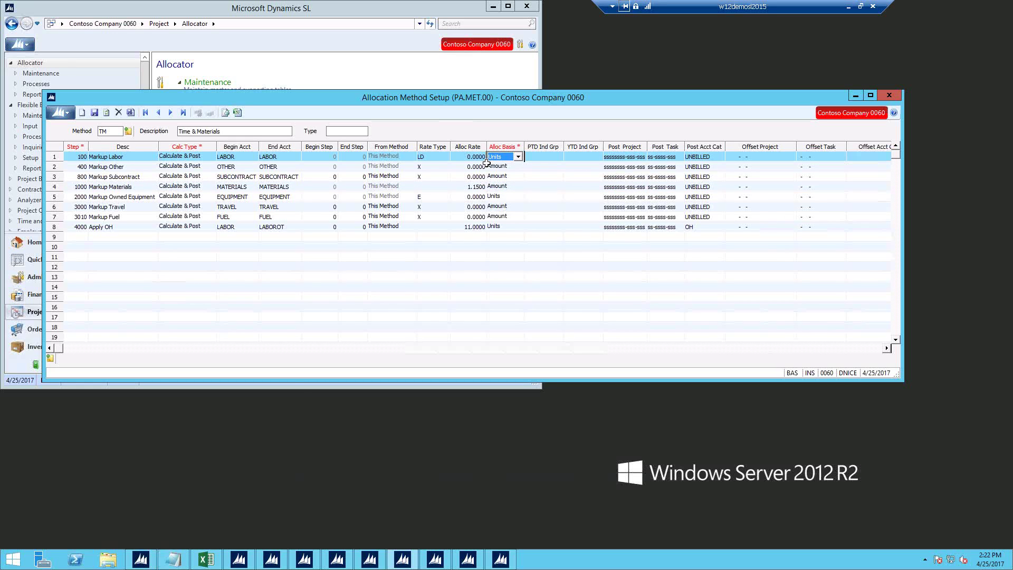
left_click(429, 155)
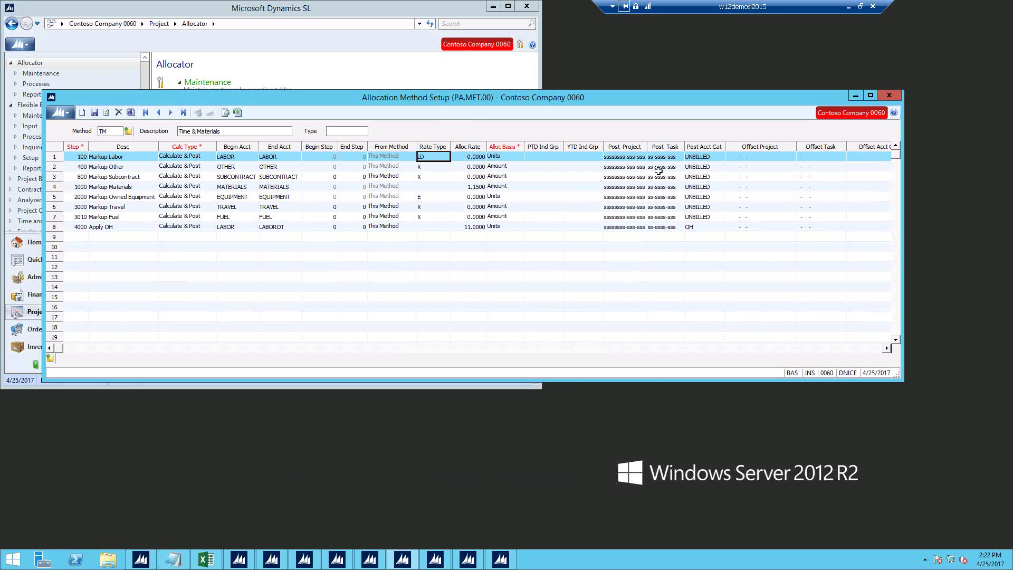
left_click(887, 348)
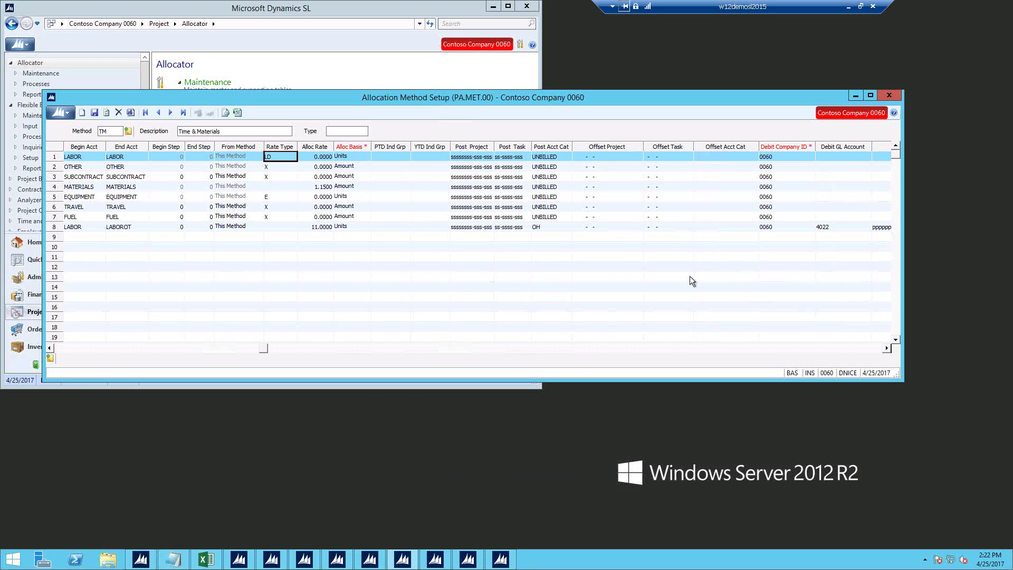
left_click(478, 158)
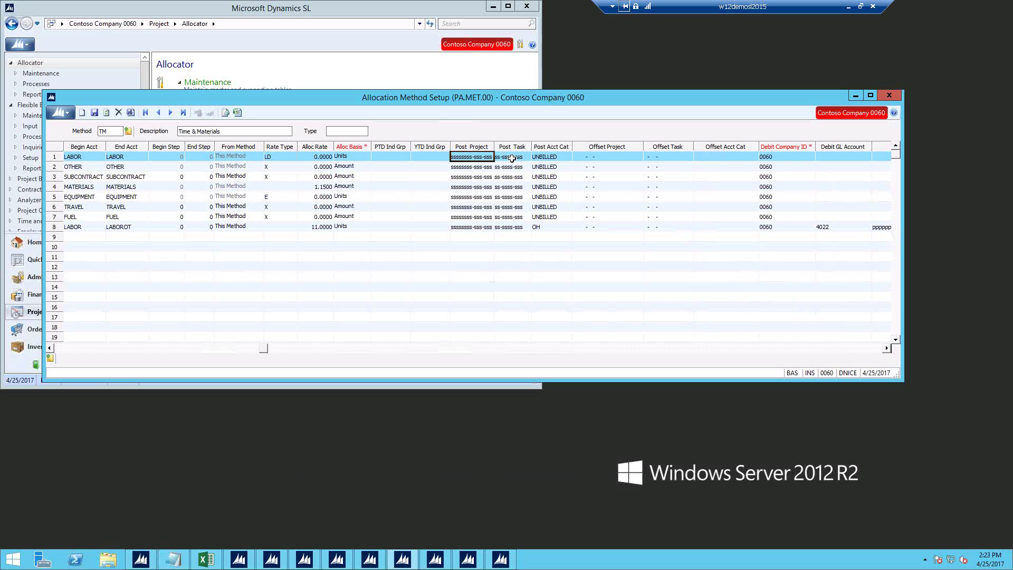
left_click(544, 158)
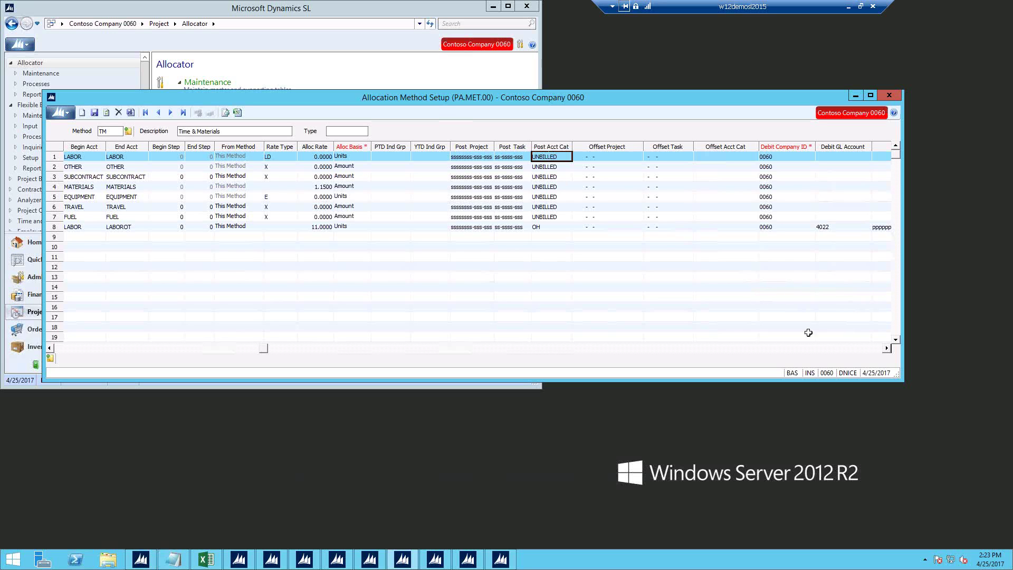
Examine the offset, debit and credit company, GL account and subaccount columns of the TM method's steps
left_click(887, 348)
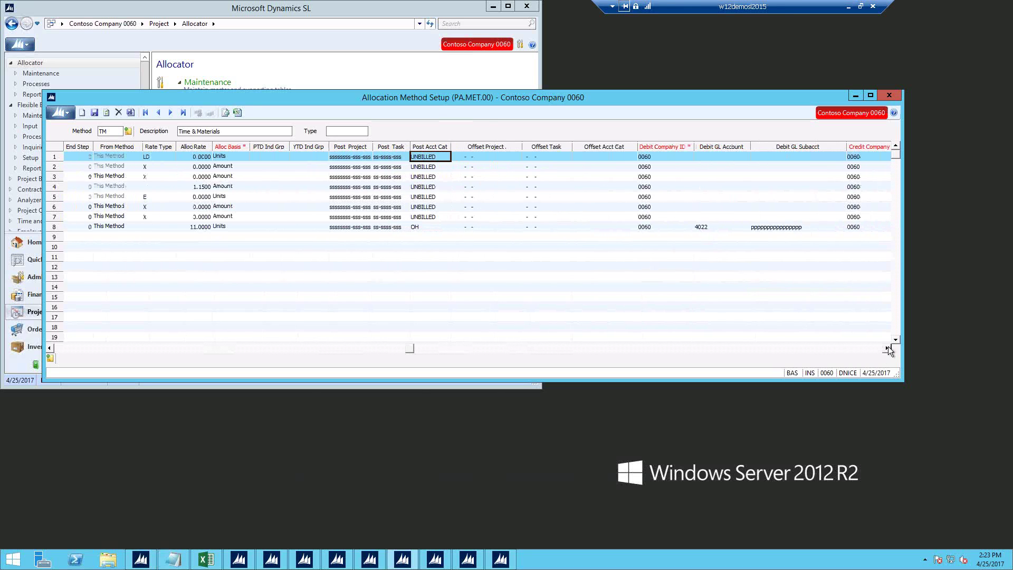
left_click(888, 348)
left_click(888, 348)
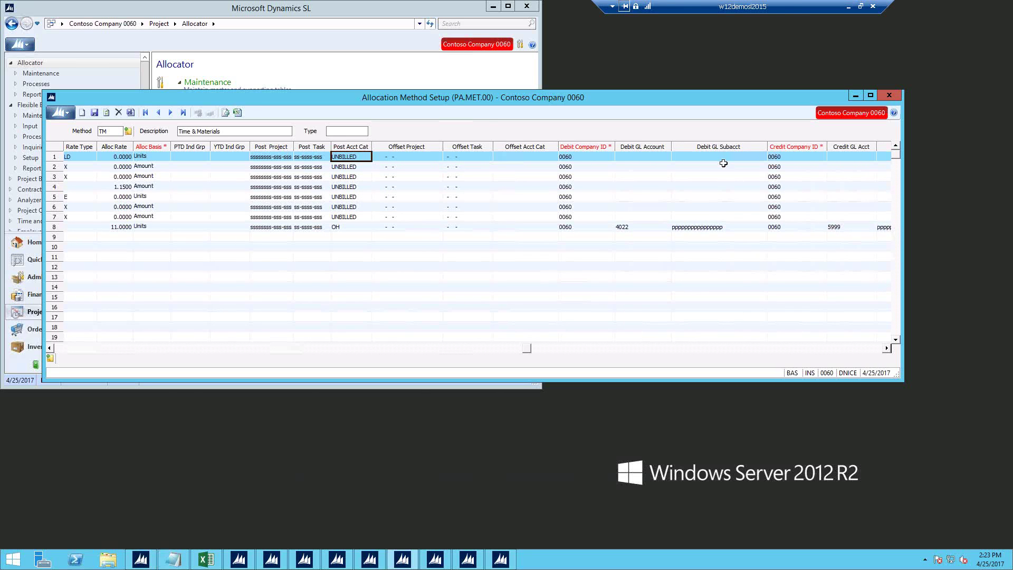
left_click(888, 348)
left_click(887, 349)
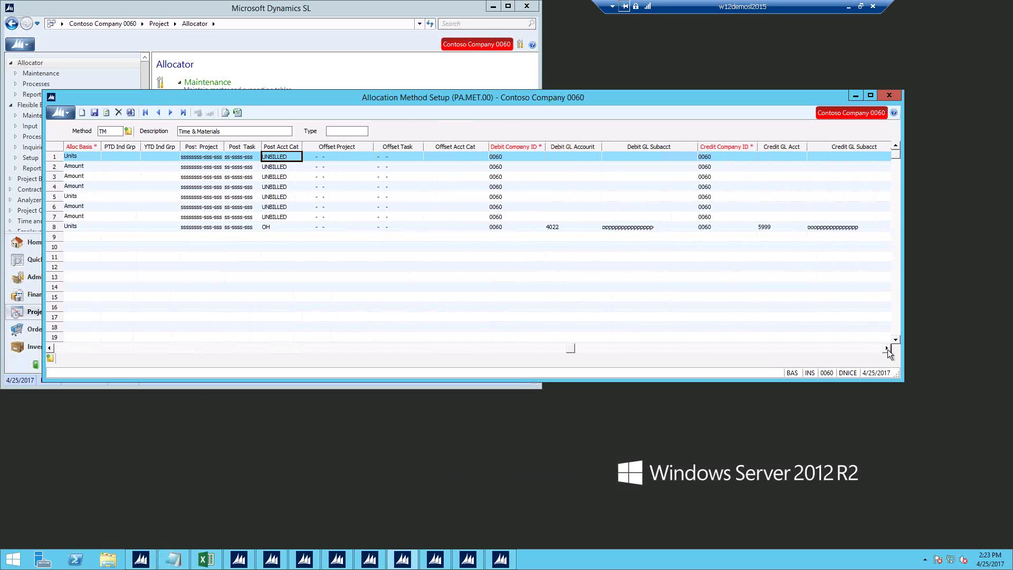
Examine the TM method's full detail, employee detail, subaccount detail, unit post and allocate non-bill settings, and minimize Allocation Method Setup
left_click(888, 348)
left_click(887, 348)
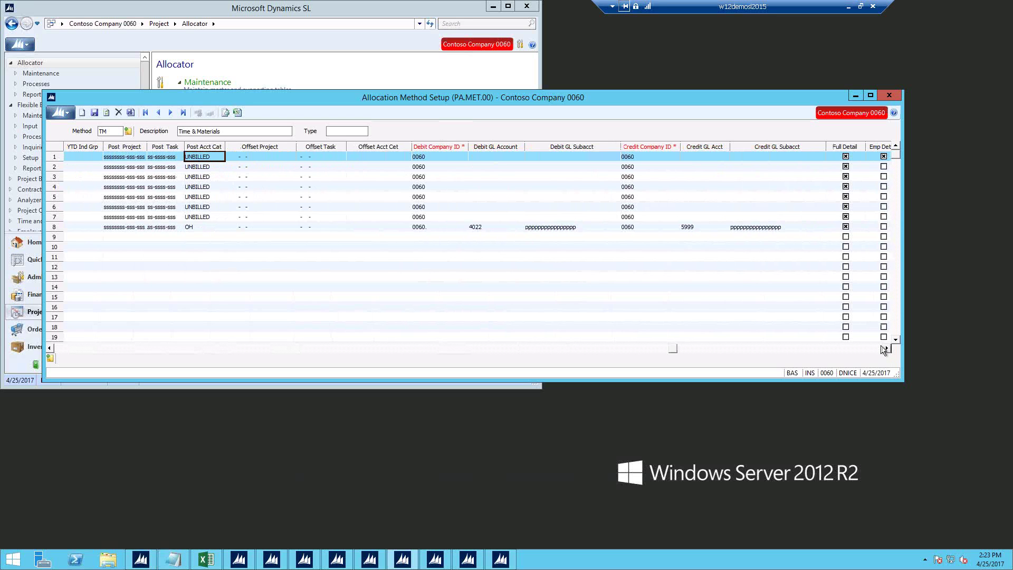
left_click(887, 348)
left_click(887, 348)
left_click(888, 348)
left_click(887, 348)
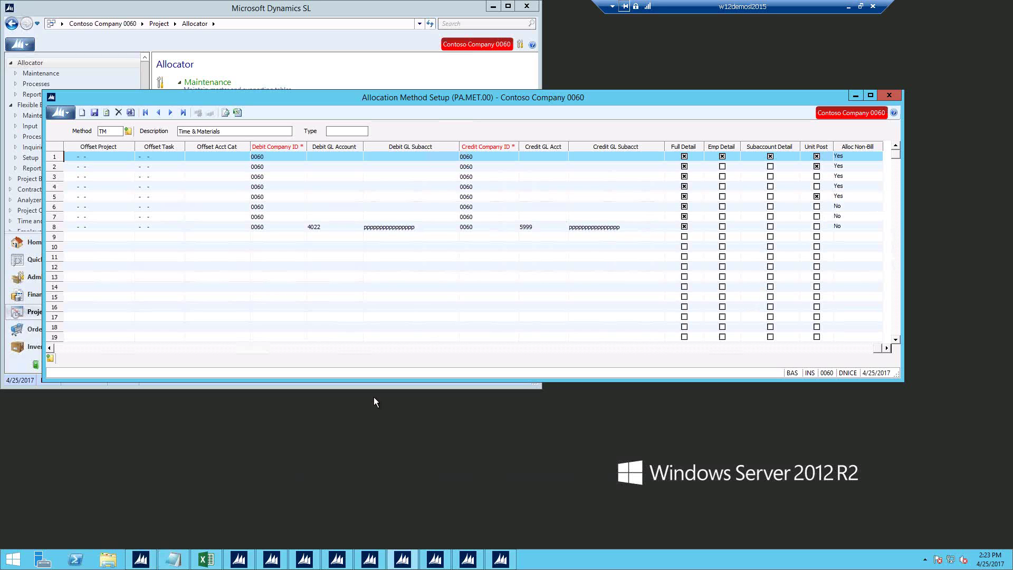
left_click(60, 346)
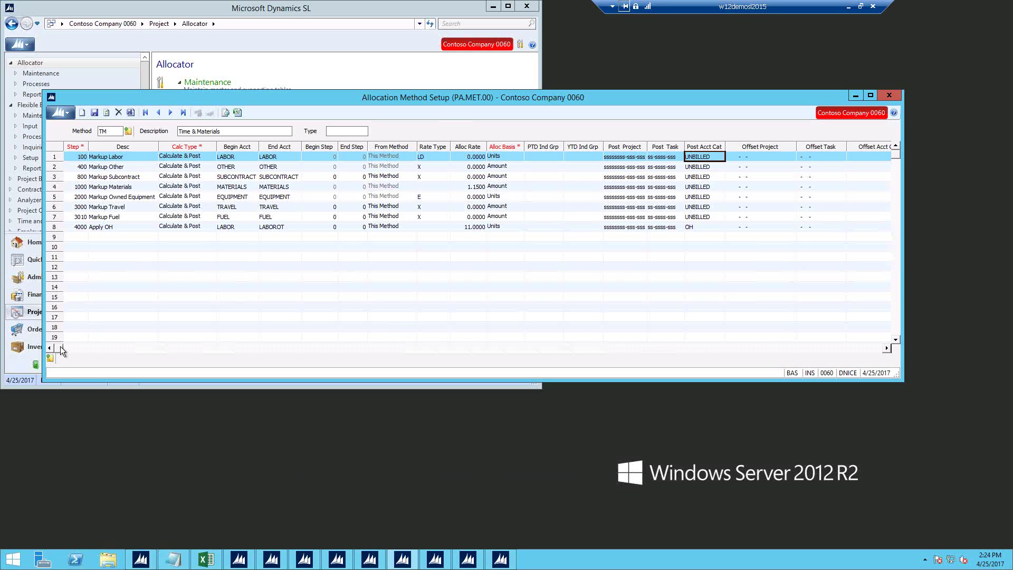
left_click(854, 97)
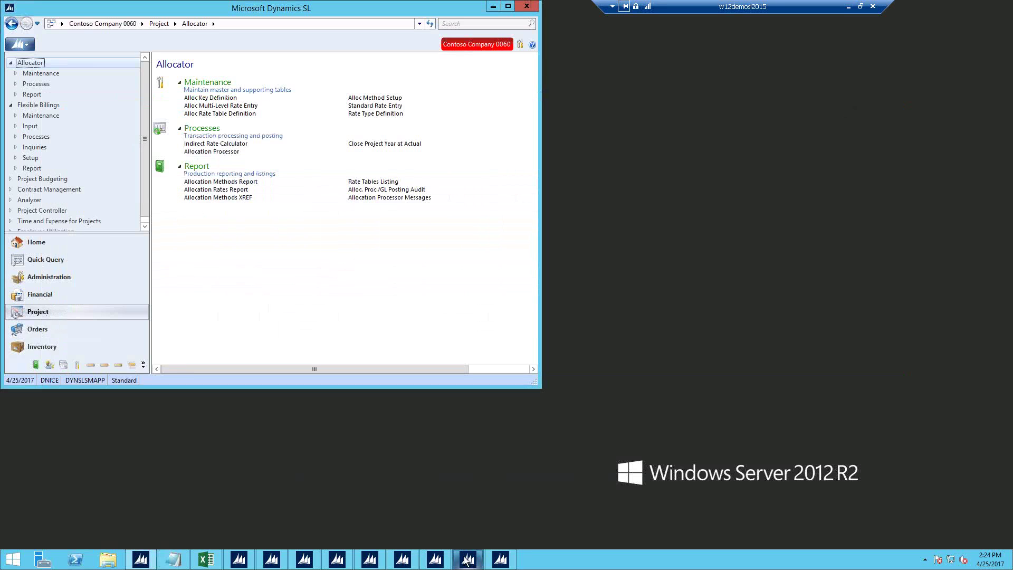
Bring up Billing Rules Maintenance, review the UNBILLED transaction load category of the TM rule, and minimize the window
mouse_move(466, 560)
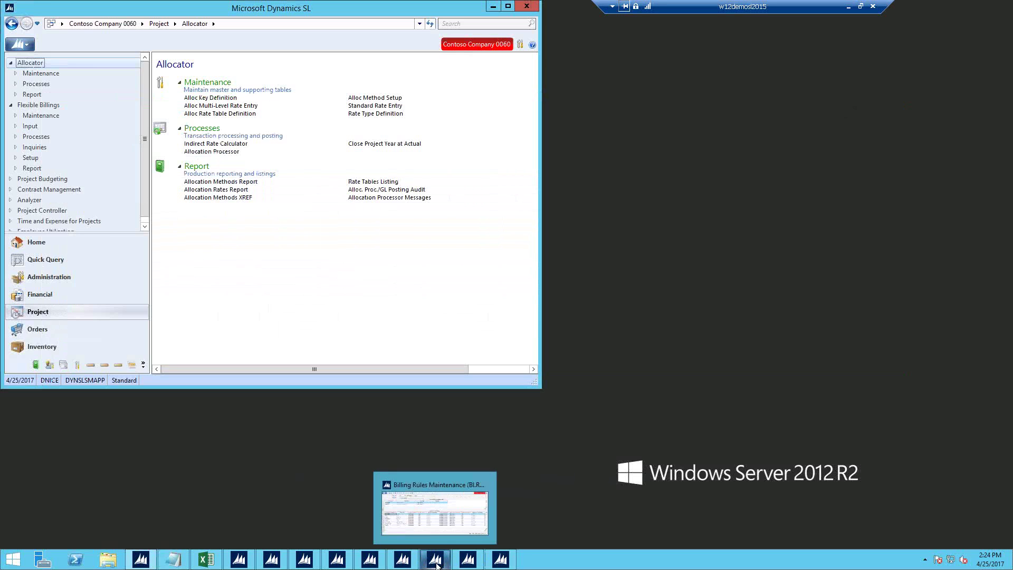
mouse_move(406, 566)
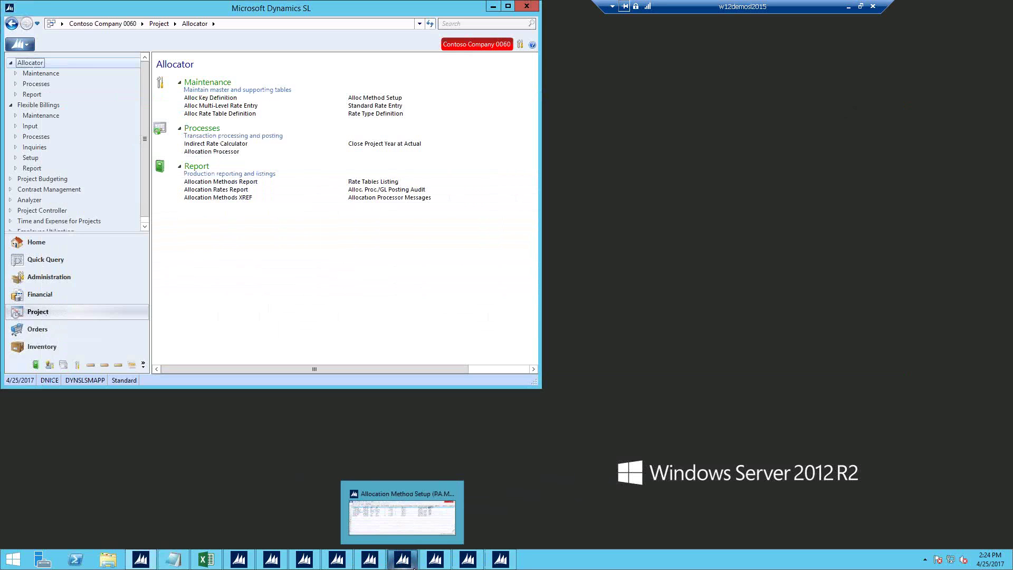
left_click(436, 560)
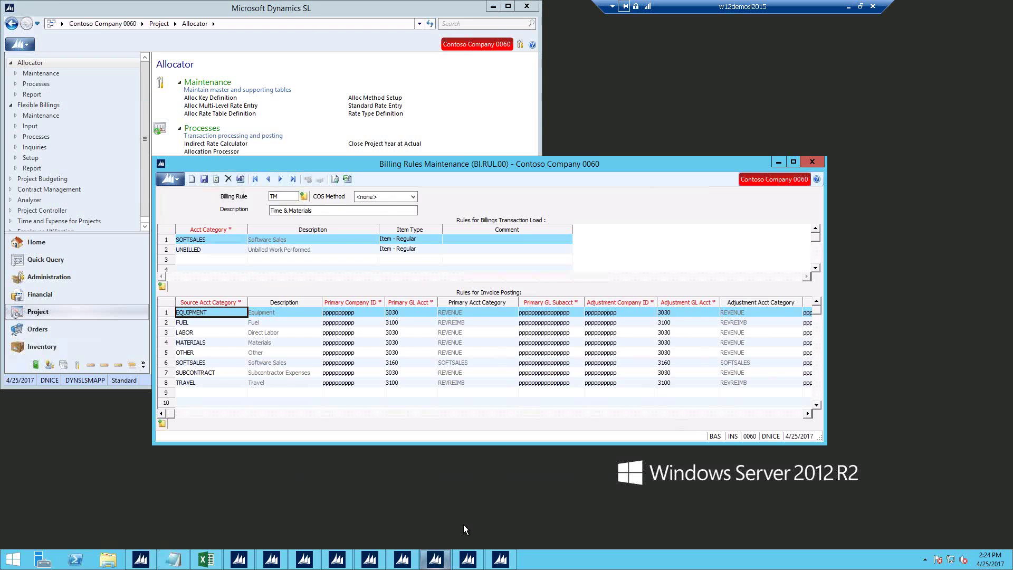
left_click_drag(548, 156, 552, 120)
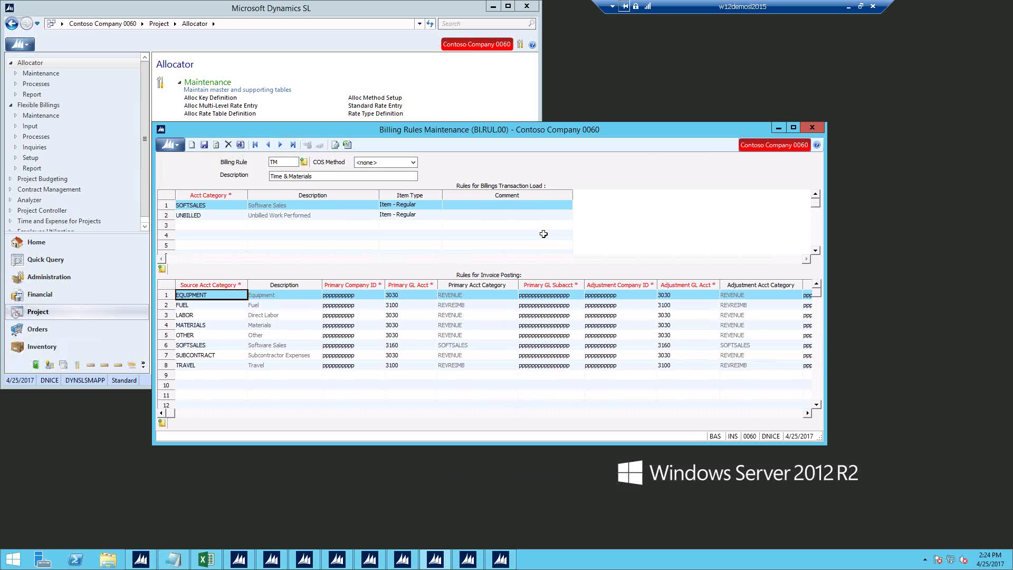
left_click(221, 215)
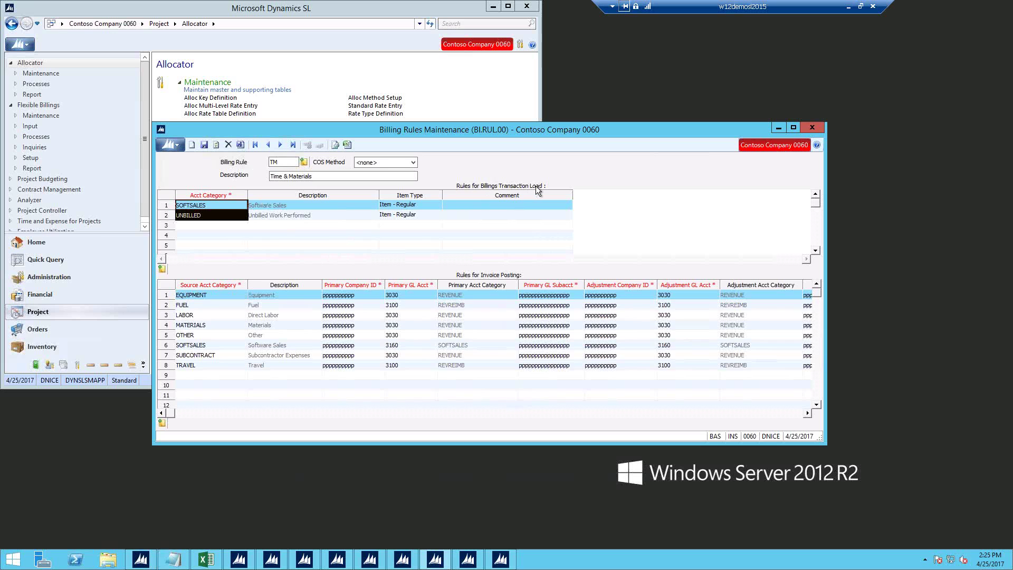
left_click(236, 216)
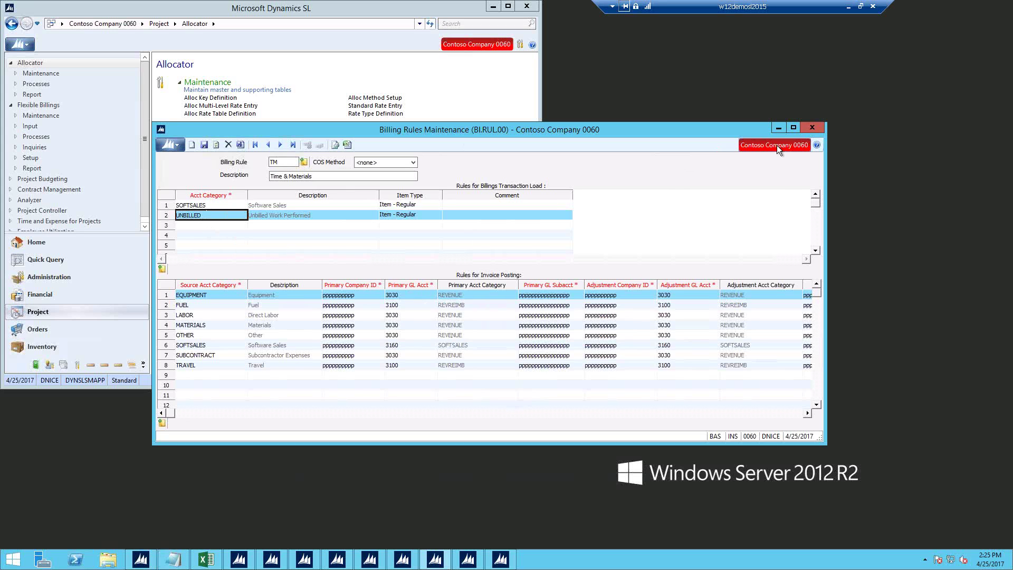
left_click(780, 129)
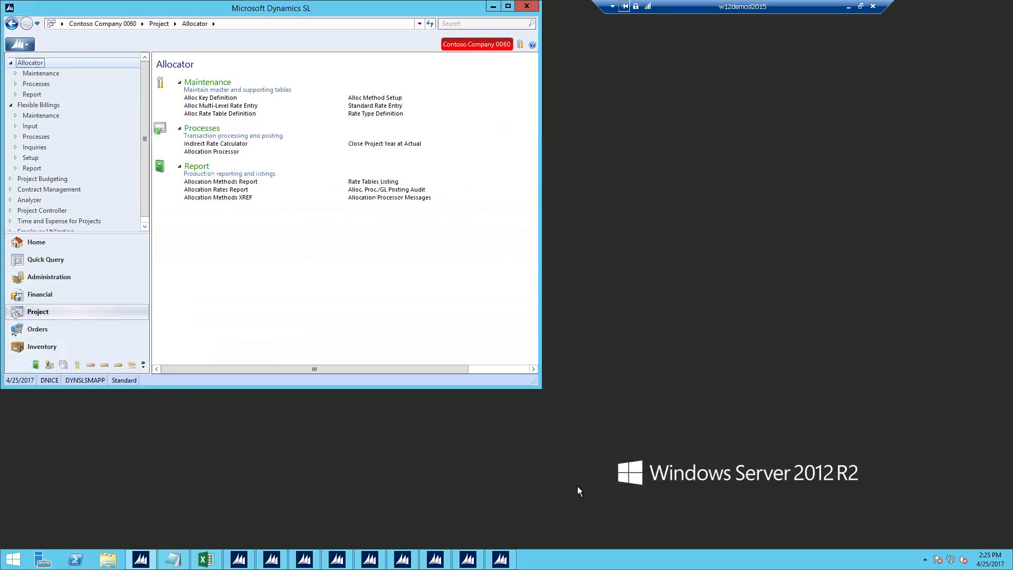
Bring up the Invoice and Adjustment Maintenance window and enlarge it to show more line columns
left_click(468, 564)
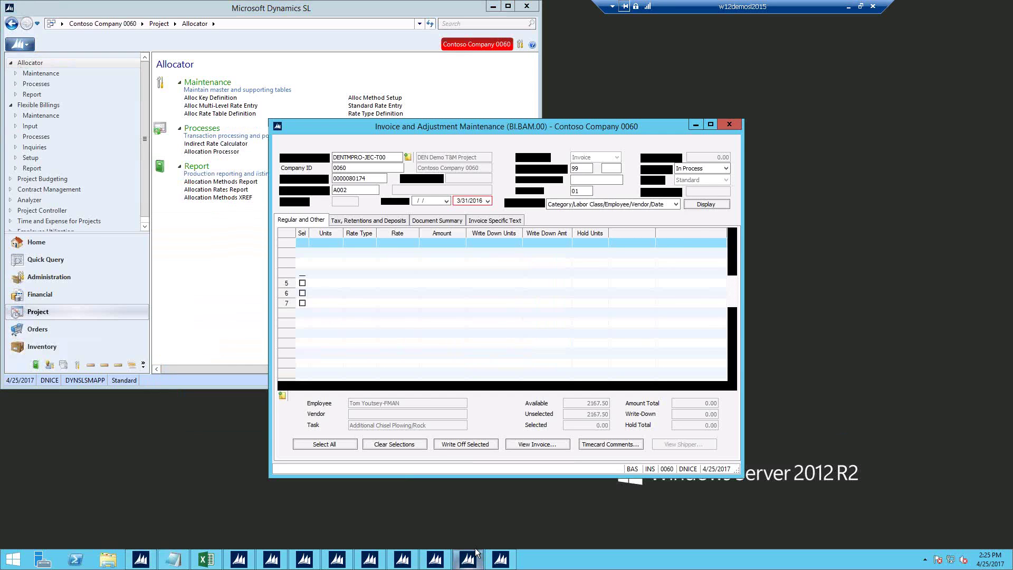
left_click_drag(521, 121, 391, 59)
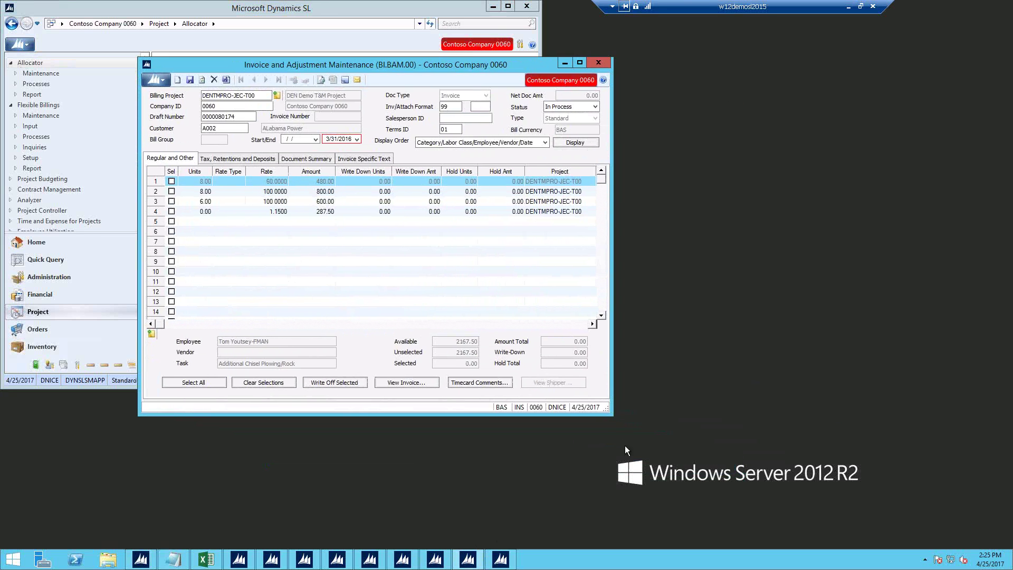
left_click_drag(618, 422, 869, 493)
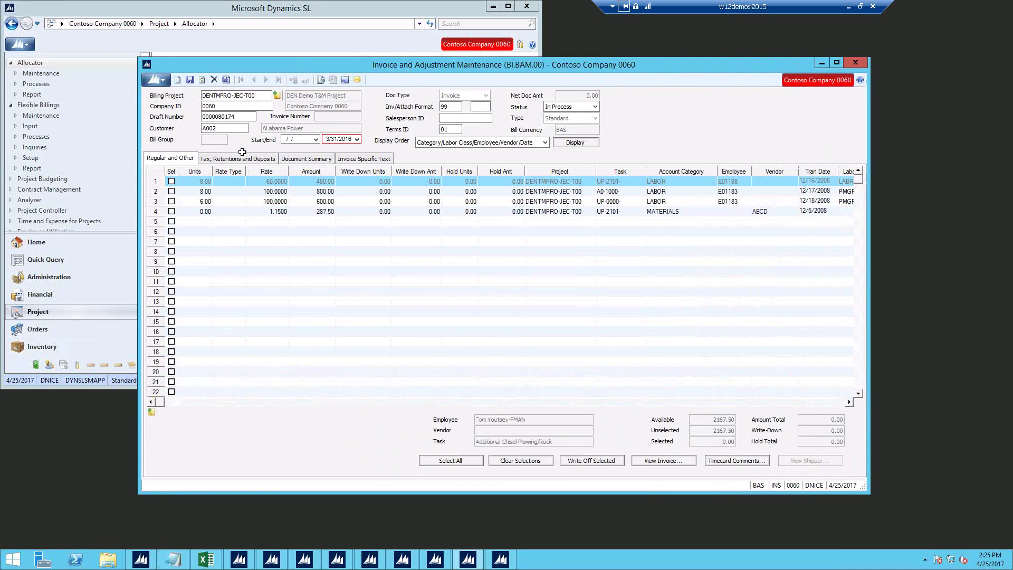
Review the draft invoice's number, the first labor line's category and amount, and the materials line's category, rate and amount
left_click(227, 117)
left_click(653, 181)
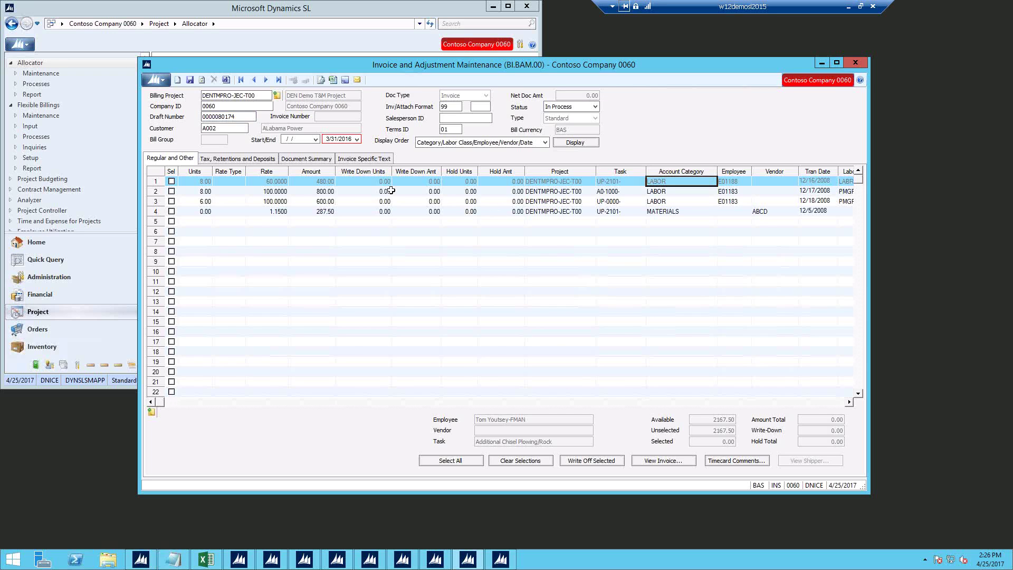
left_click(326, 181)
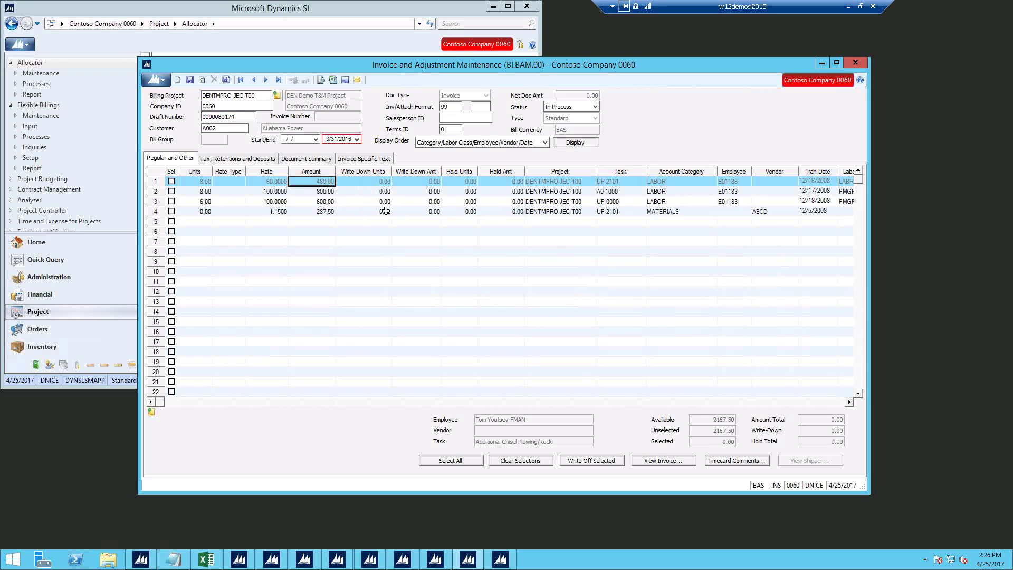
left_click(649, 212)
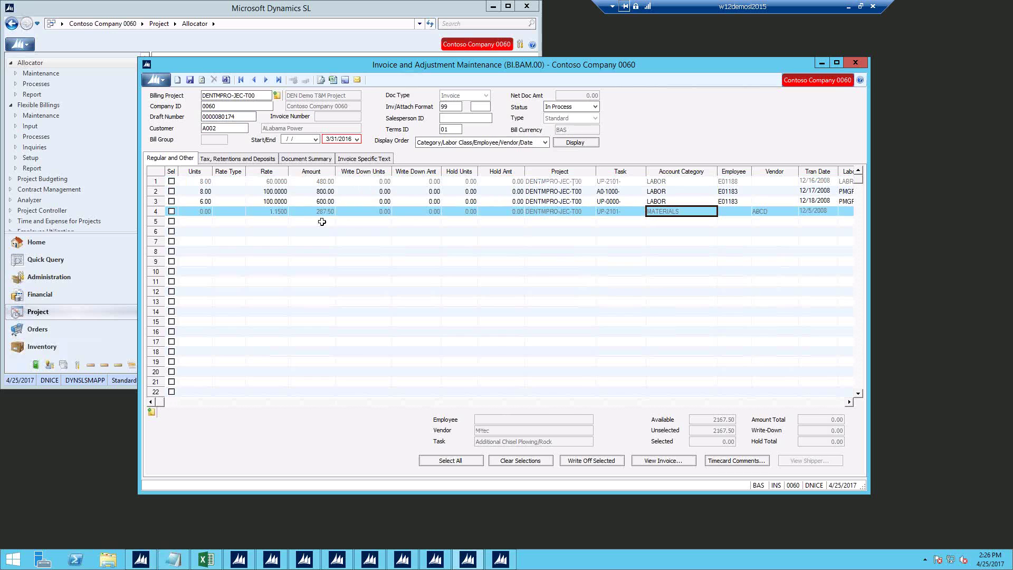
left_click(278, 211)
left_click(329, 213)
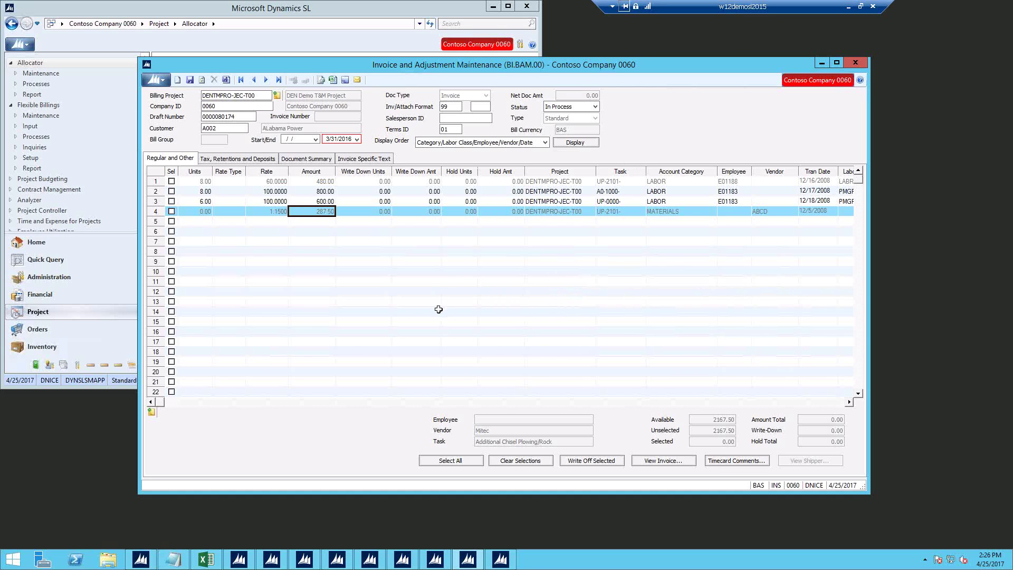
Select all three labor lines and the materials line for billing on the draft invoice
left_click(384, 181)
left_click(171, 182)
left_click(171, 191)
left_click(172, 201)
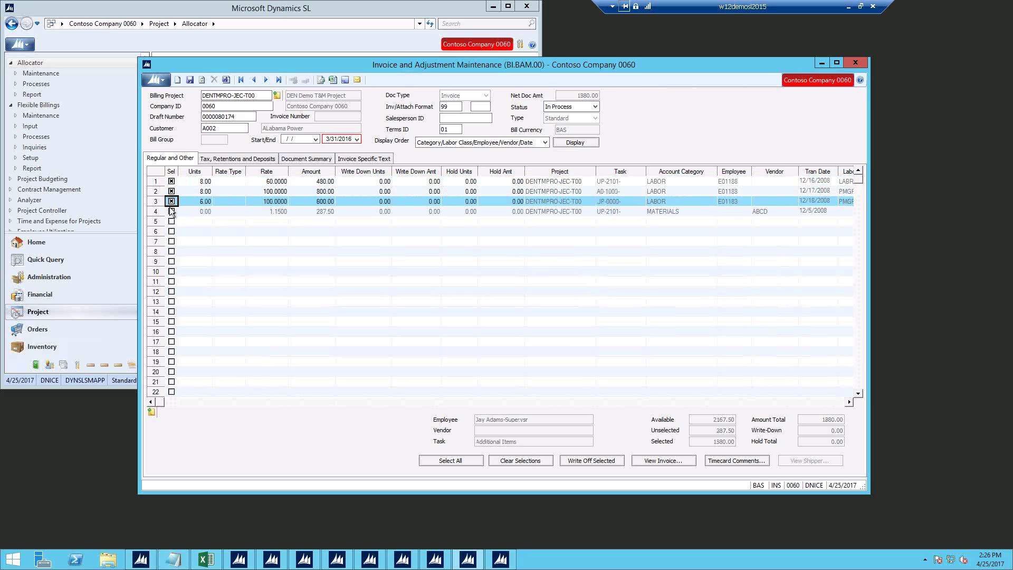
left_click(172, 211)
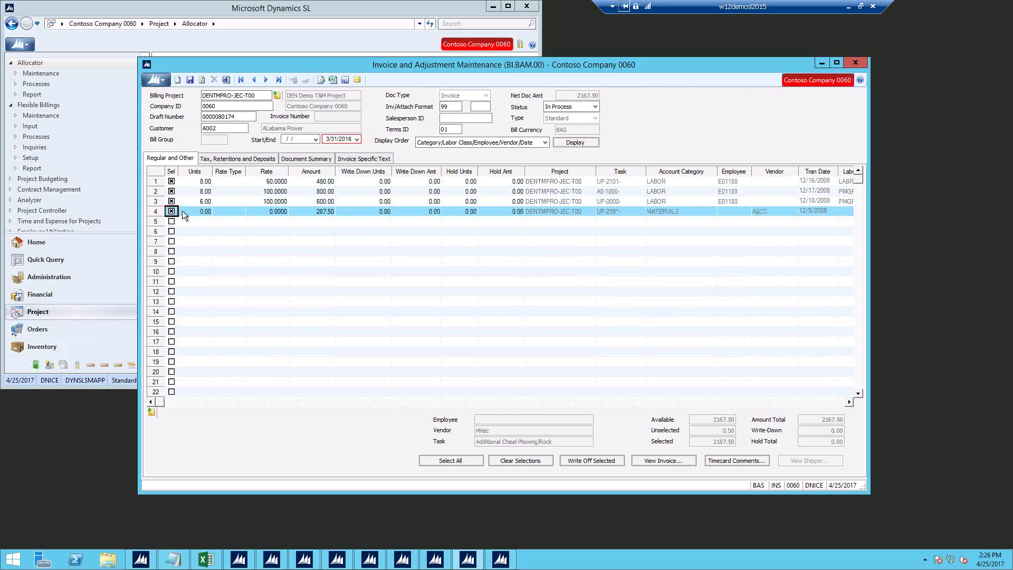
Raise the billed amount of the first labor line to 550.00
left_click(378, 182)
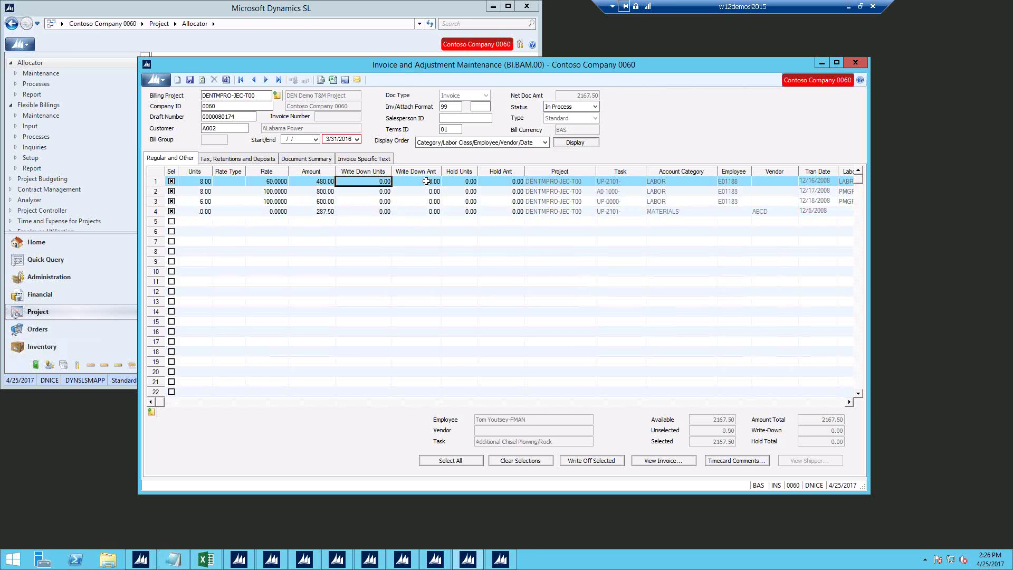
left_click(325, 182)
type("5")
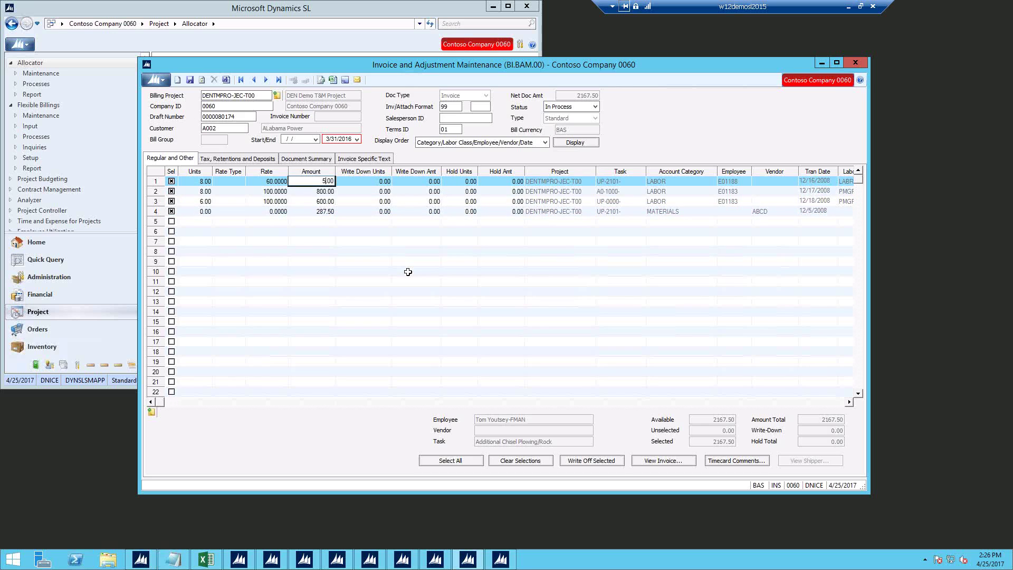
type("50")
key("Tab")
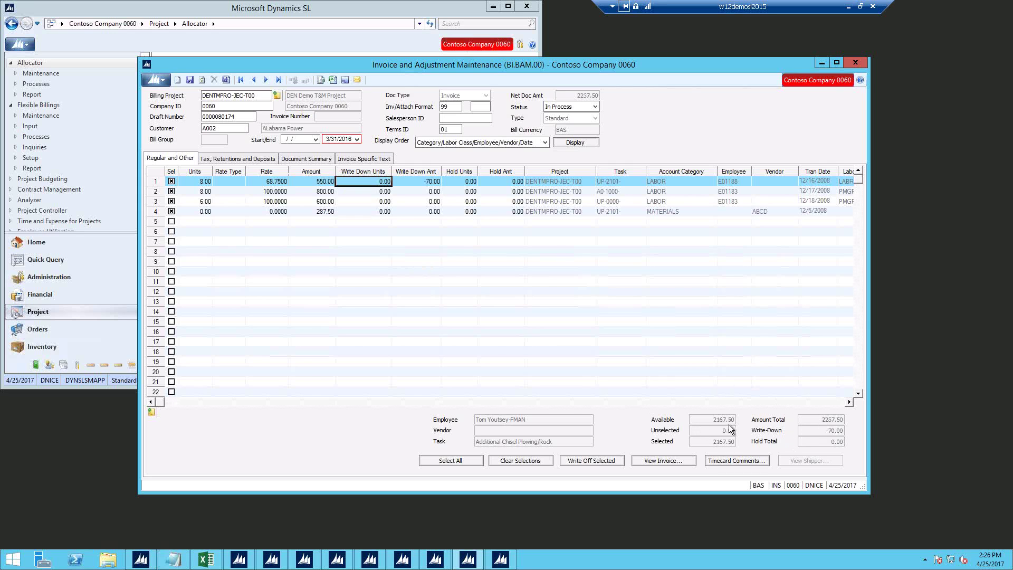
Set the write-down amount of the first labor line to 100
left_click(426, 182)
type("100")
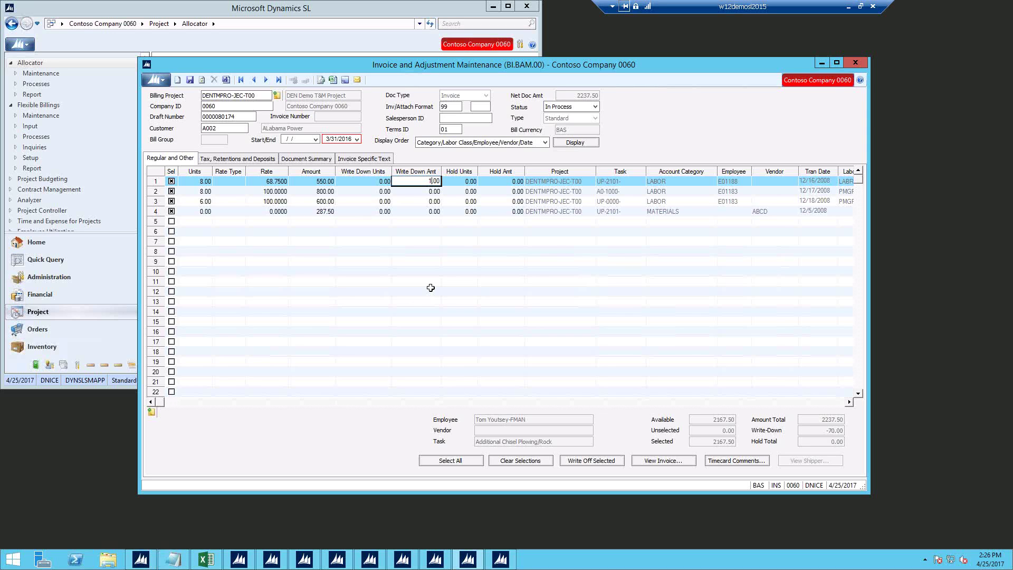
key("Tab")
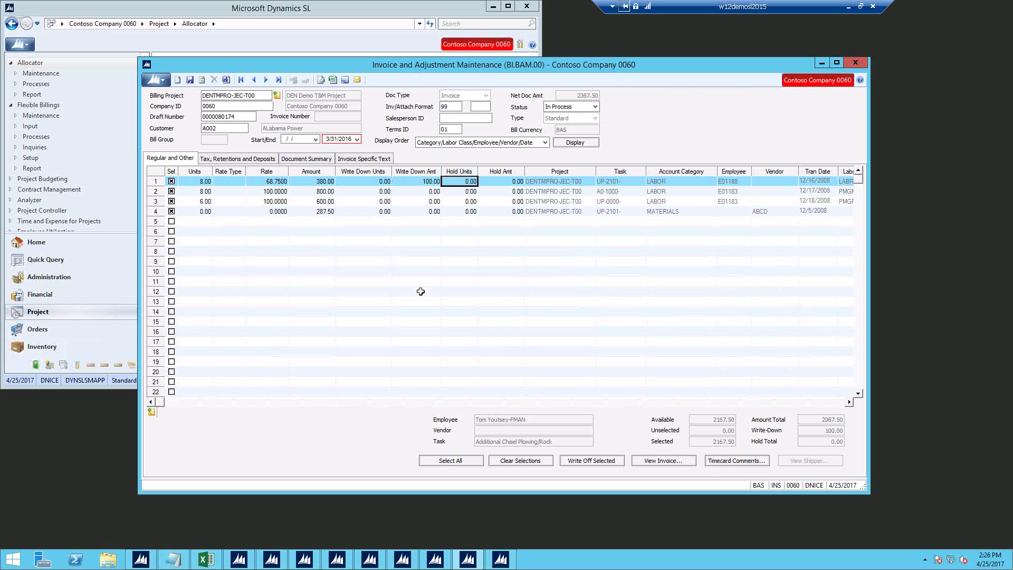
Change the first labor line's amount back to 550 in place of the write-down
left_click(318, 183)
left_click(426, 182)
left_click(321, 181)
type("550")
key("Tab")
Restore the first labor line's original amount of 480
left_click(414, 181)
left_click(322, 181)
type("480")
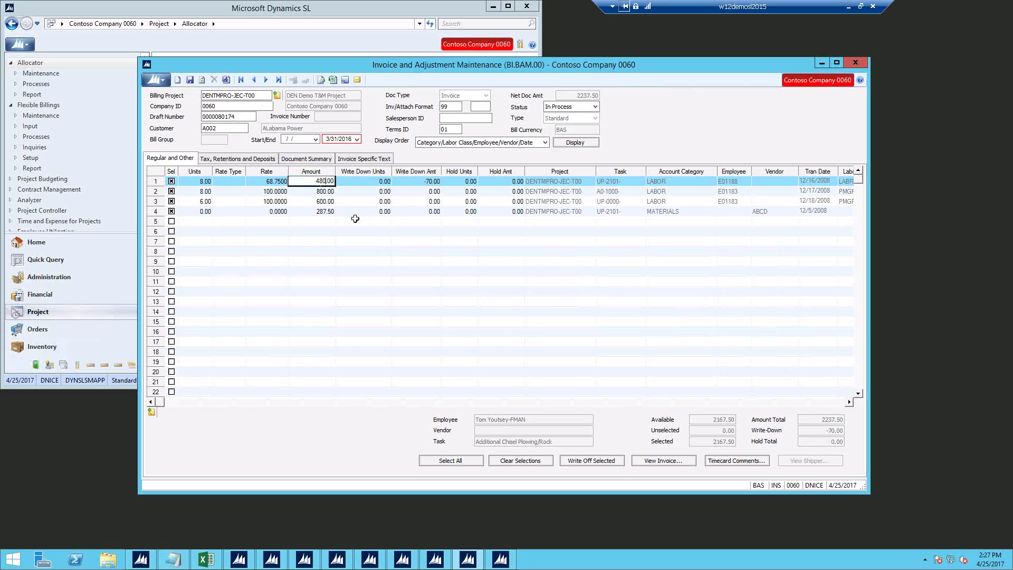
key("Tab")
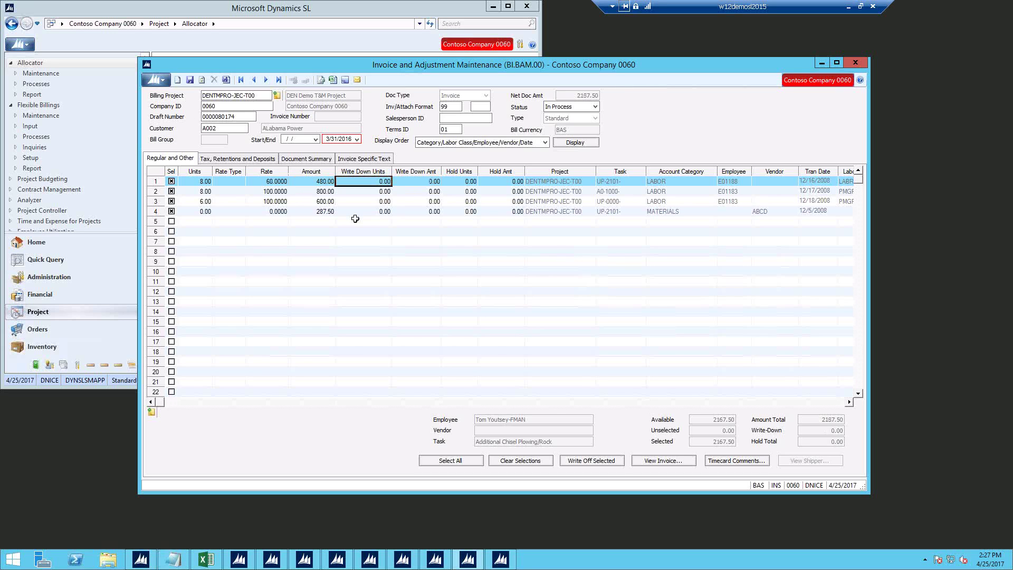
key("Tab")
key("Tab")
Exclude the third labor line from the draft invoice and include it again
left_click(171, 202)
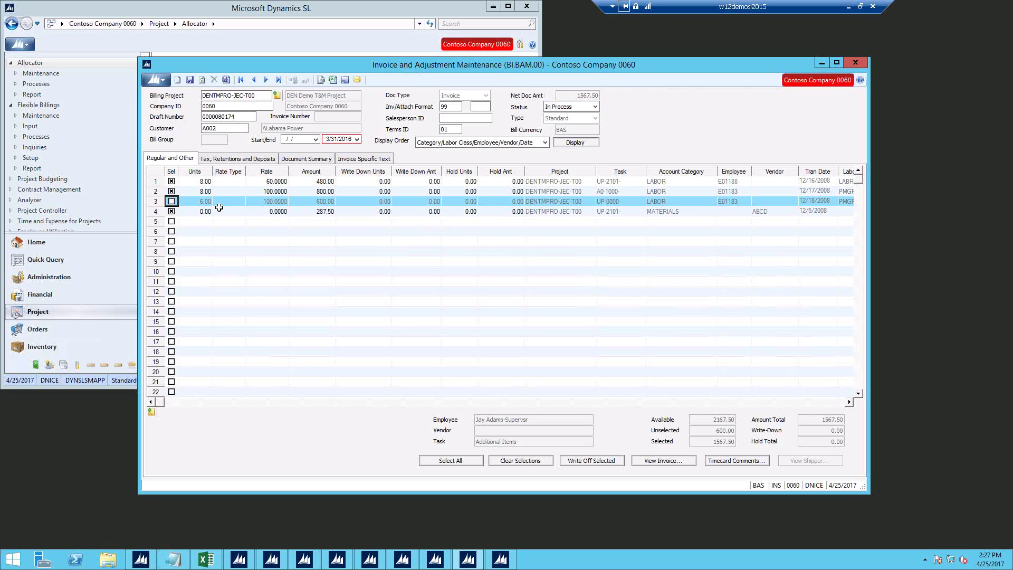
left_click(156, 203)
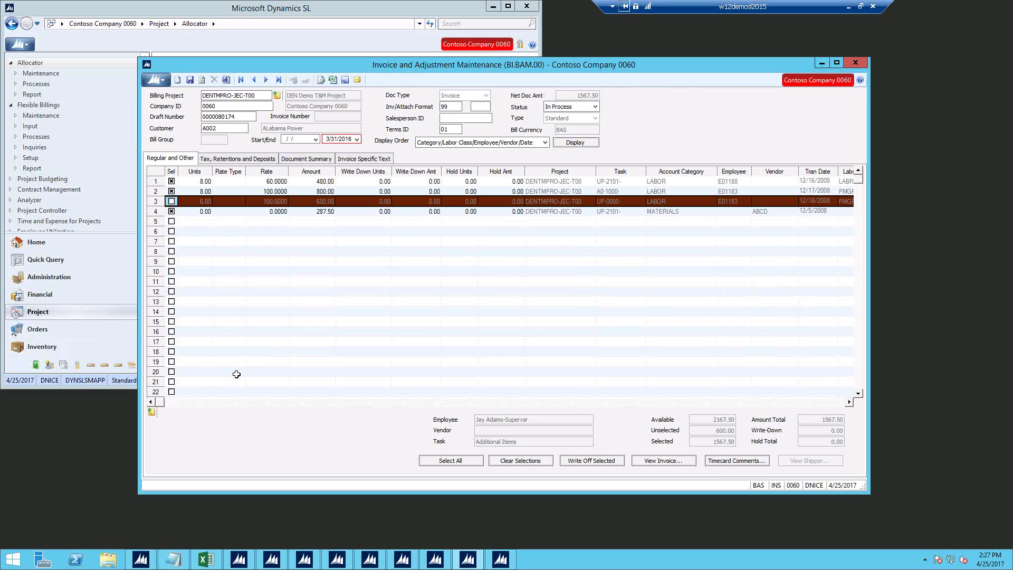
left_click(171, 202)
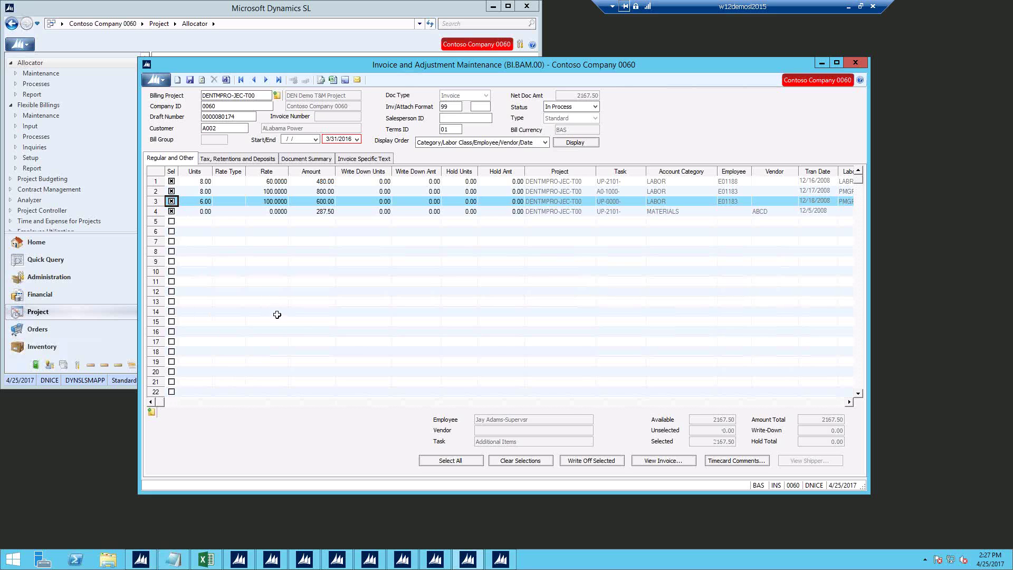
Check the employee and labor class assigned to each labor line of the draft invoice
left_click(848, 403)
left_click(849, 403)
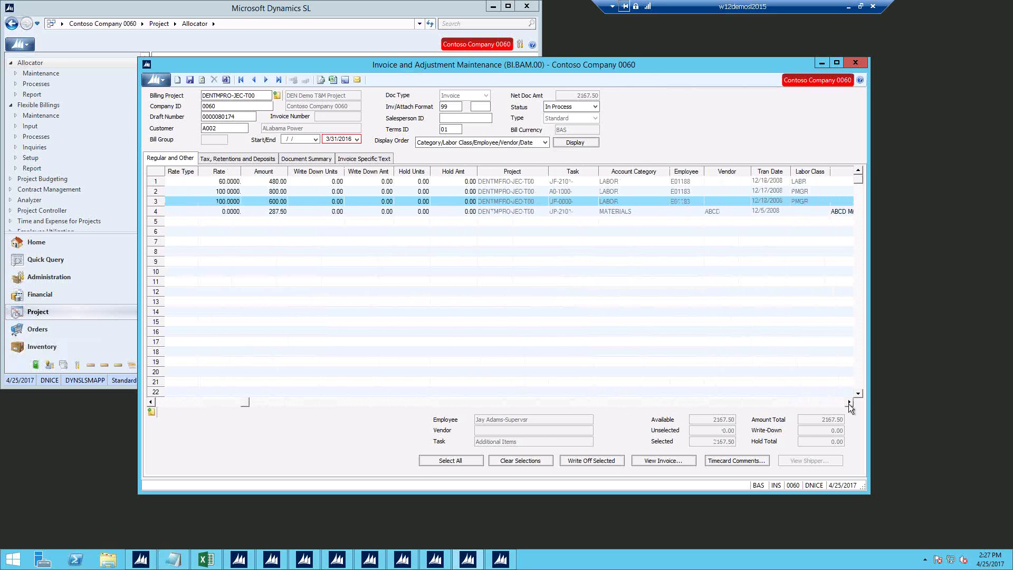
left_click(849, 404)
left_click(849, 403)
left_click(849, 403)
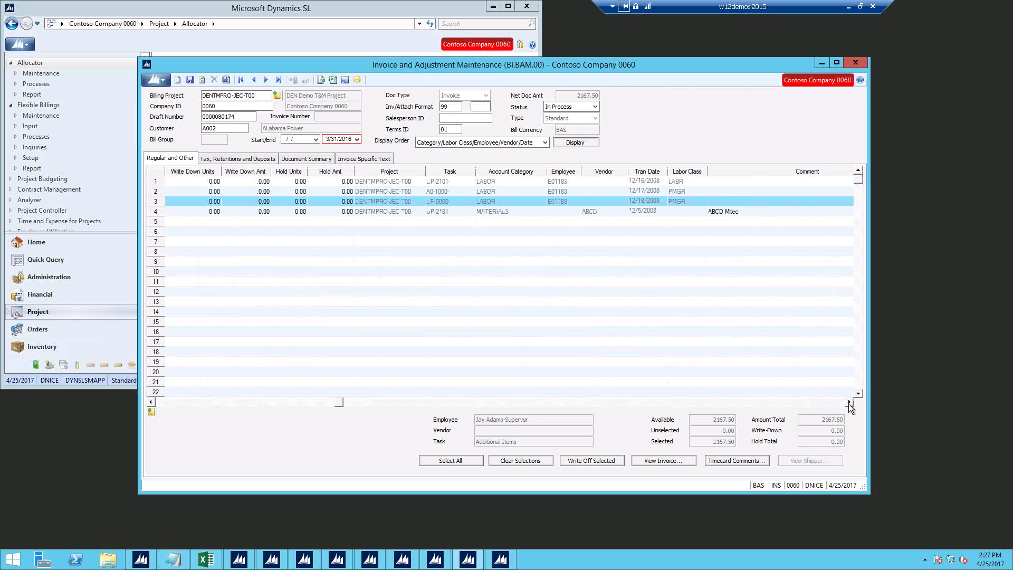
left_click(849, 403)
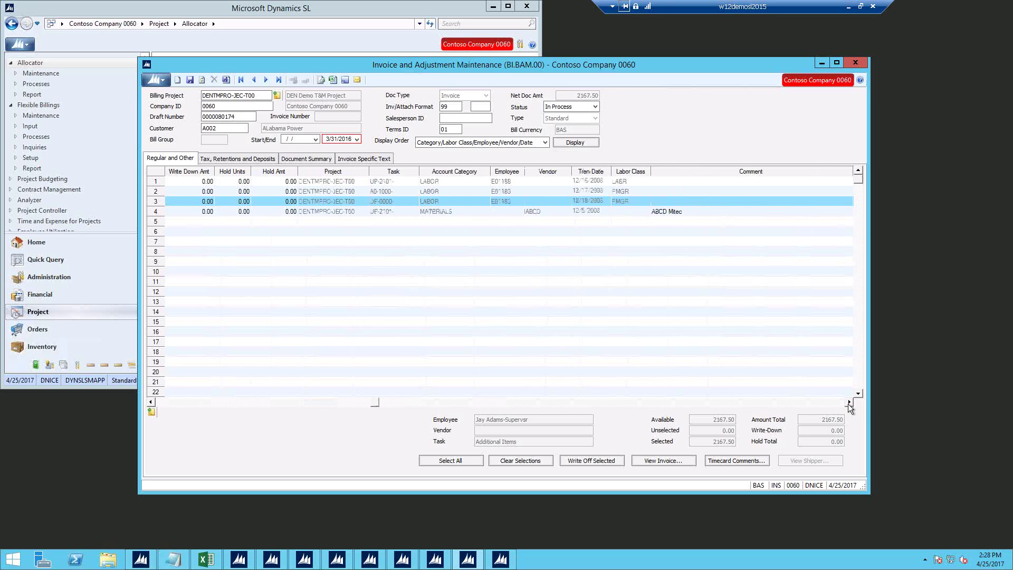
left_click(849, 403)
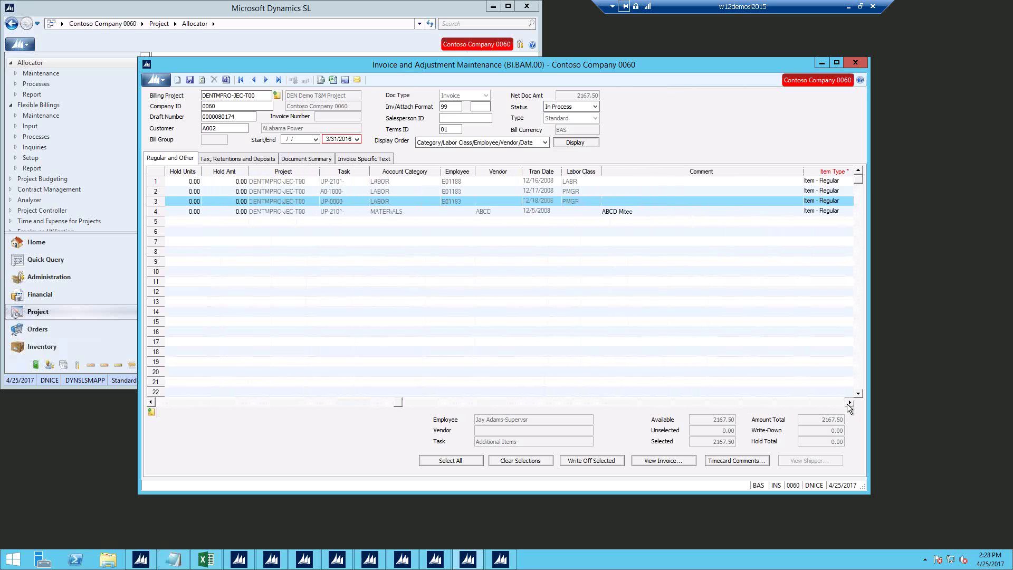
left_click(459, 200)
left_click(459, 182)
left_click(585, 180)
left_click(585, 191)
left_click(583, 203)
Examine the item type, tax, original units and original amount columns of the invoice lines
left_click(849, 402)
left_click(849, 402)
left_click(849, 402)
left_click(850, 402)
left_click(849, 402)
left_click(850, 402)
left_click(850, 402)
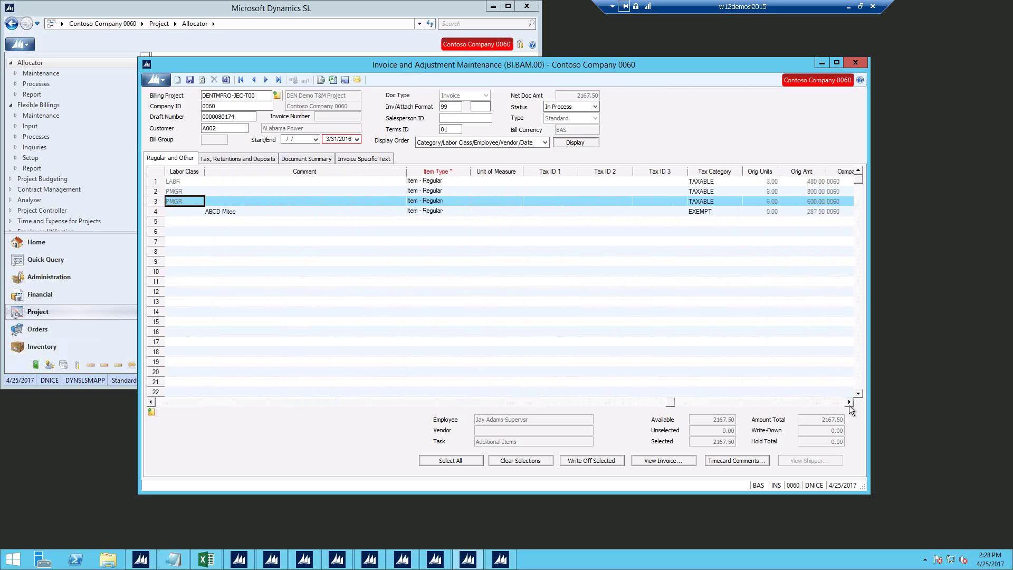
Examine the company, GL subaccount, bill items and shipper columns of the invoice lines, and return to the materials line's units
left_click(850, 402)
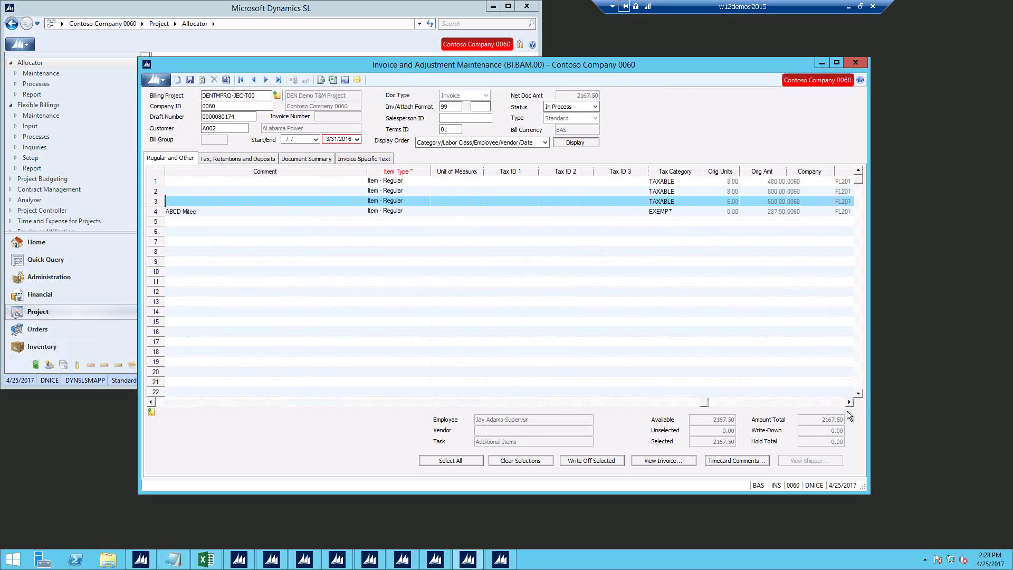
left_click(850, 402)
left_click(849, 402)
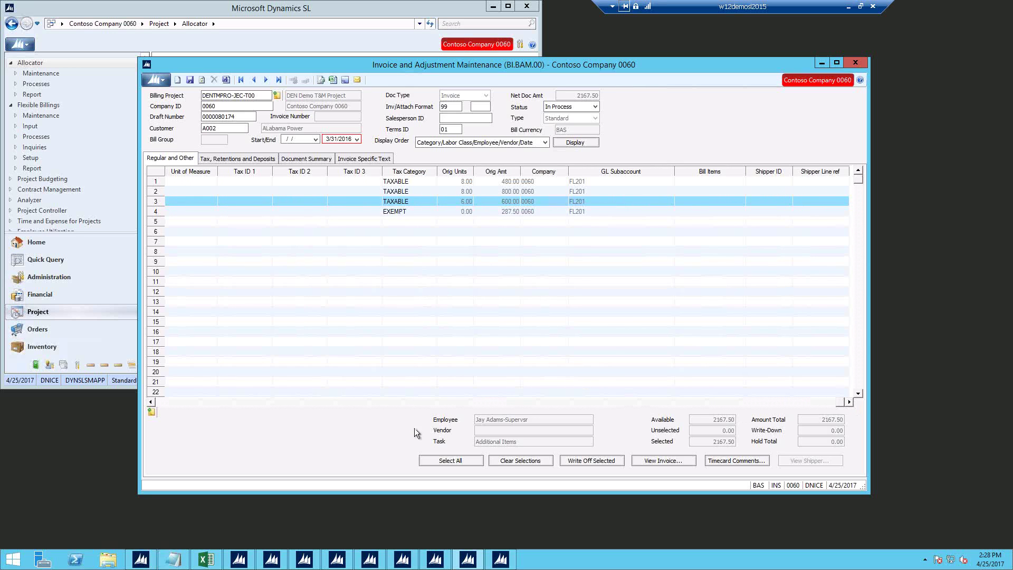
left_click(174, 394)
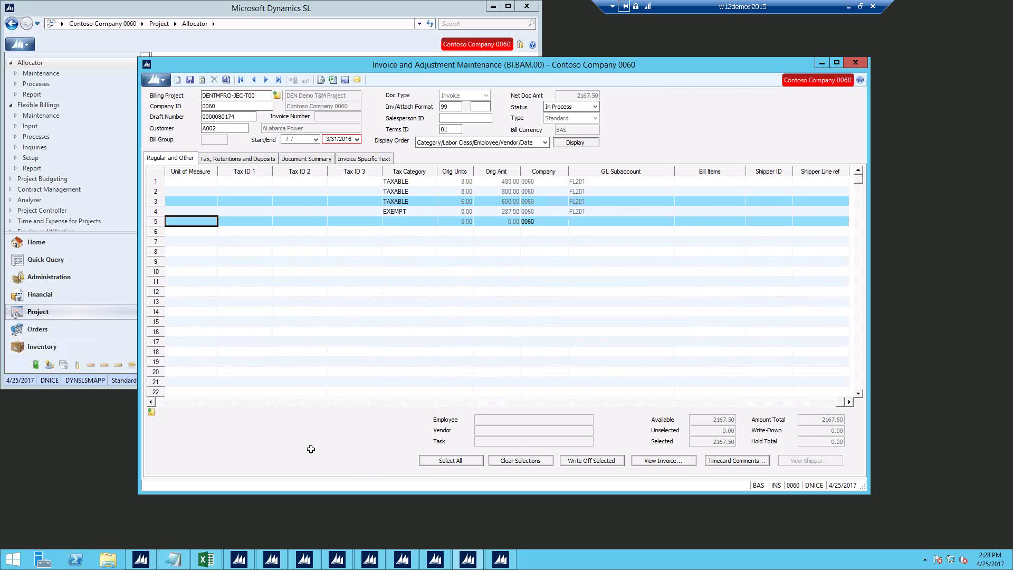
left_click(167, 401)
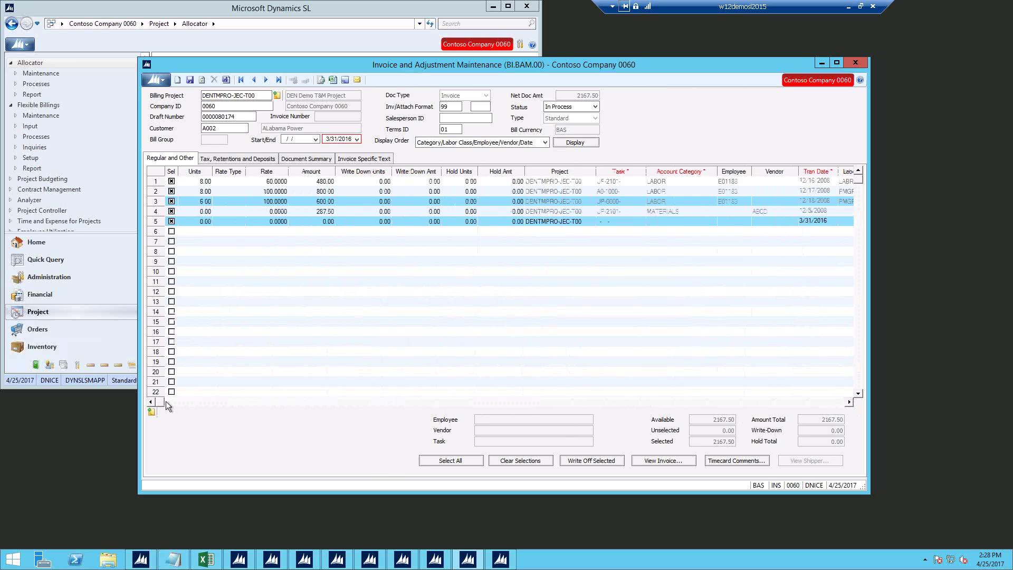
left_click(165, 401)
left_click(164, 401)
left_click(187, 211)
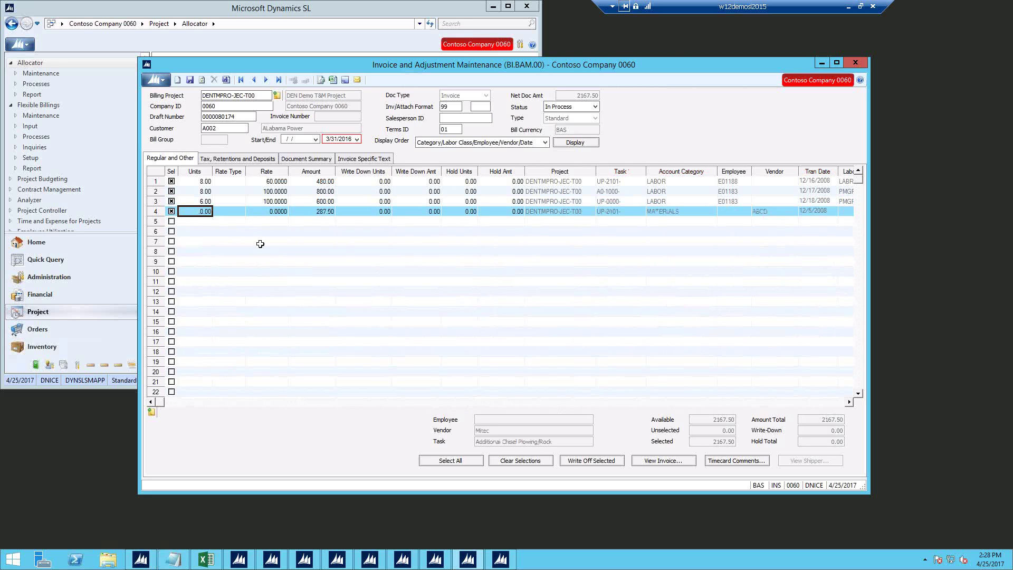
Preview the draft invoice without saving its pending changes, and close the preview
left_click(664, 462)
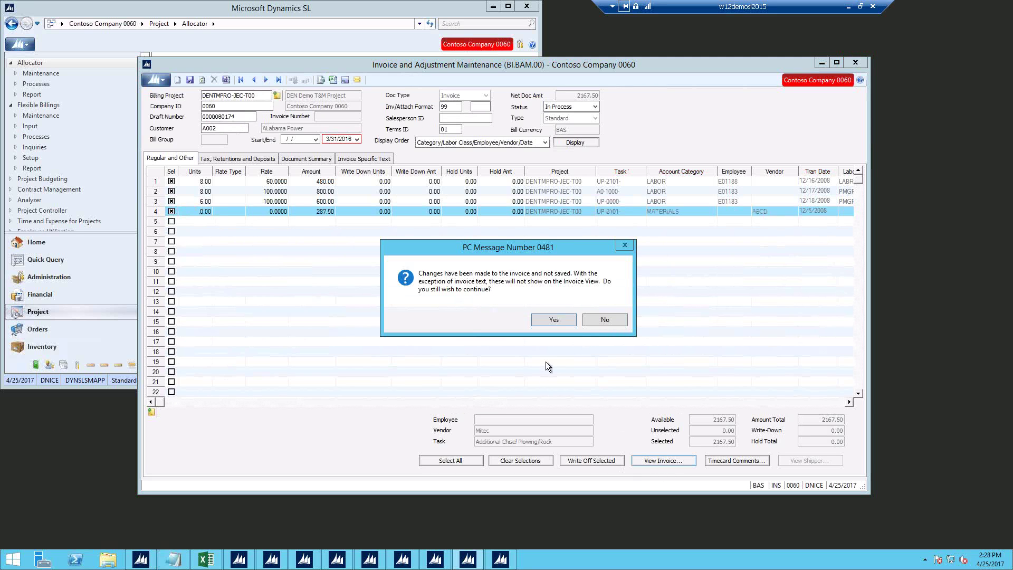
left_click(554, 320)
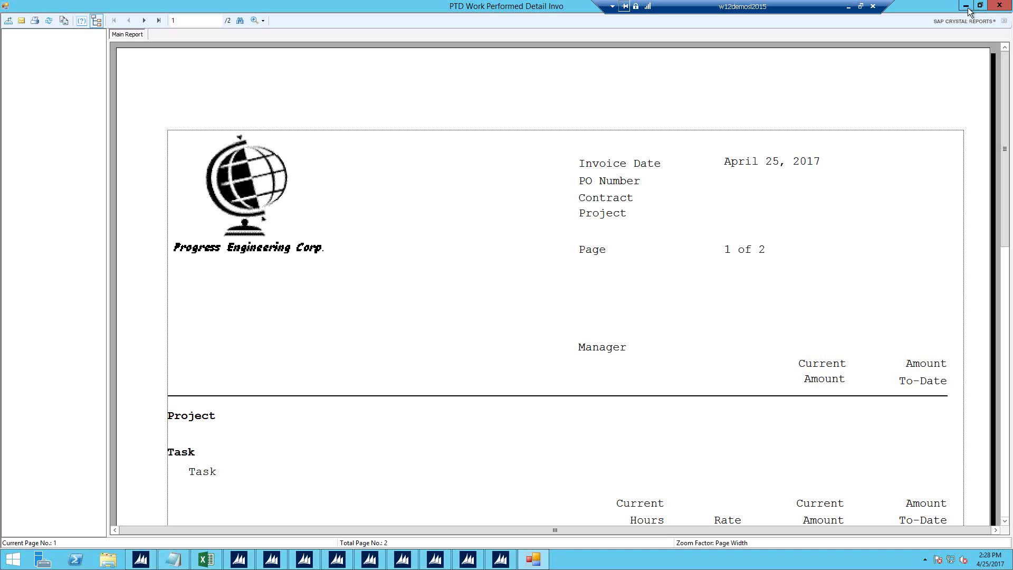
left_click(999, 5)
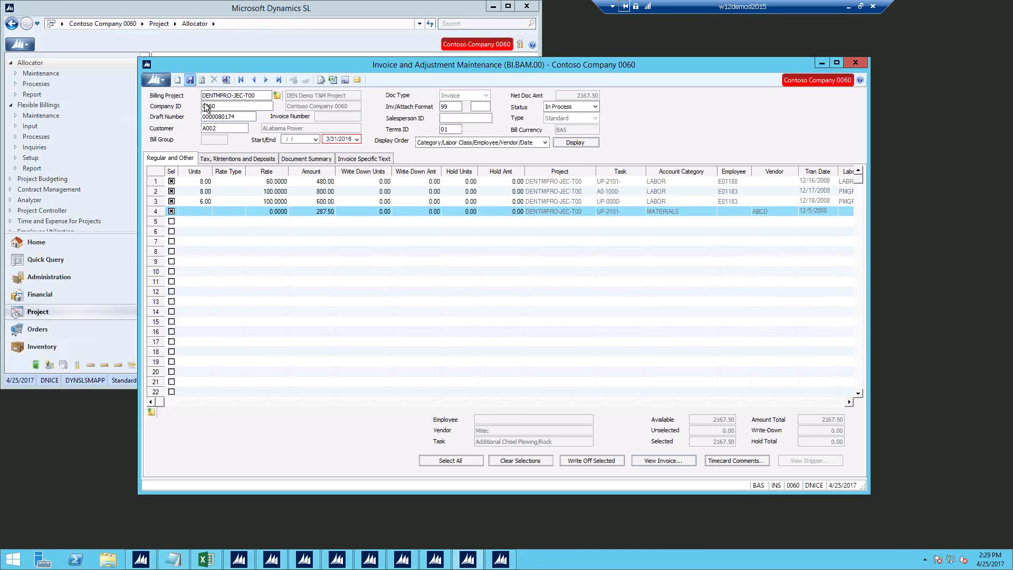
Preview the saved draft invoice at 150% zoom, check its labor, materials and total sections, and close it
left_click(651, 459)
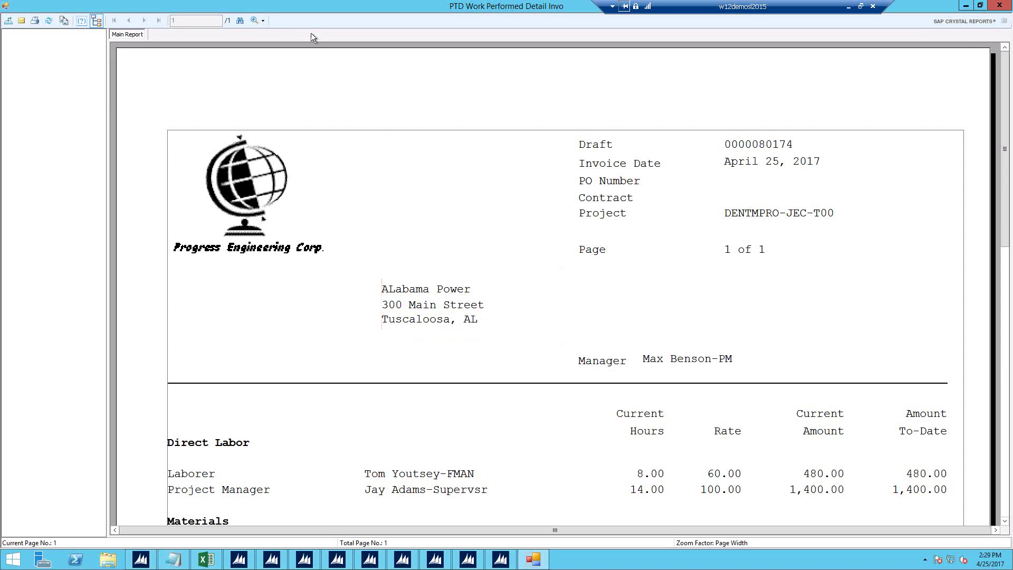
left_click(263, 21)
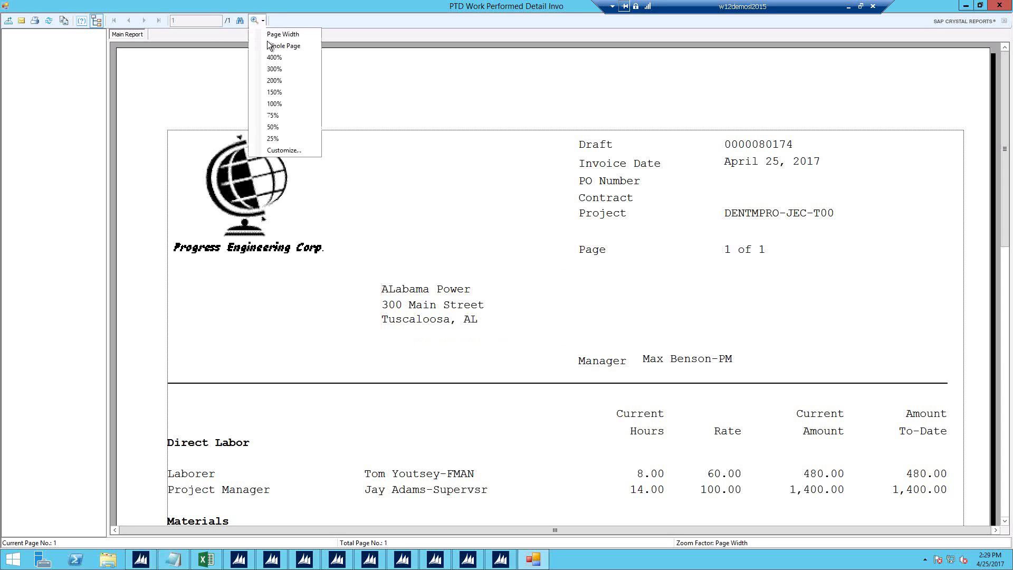
left_click(274, 92)
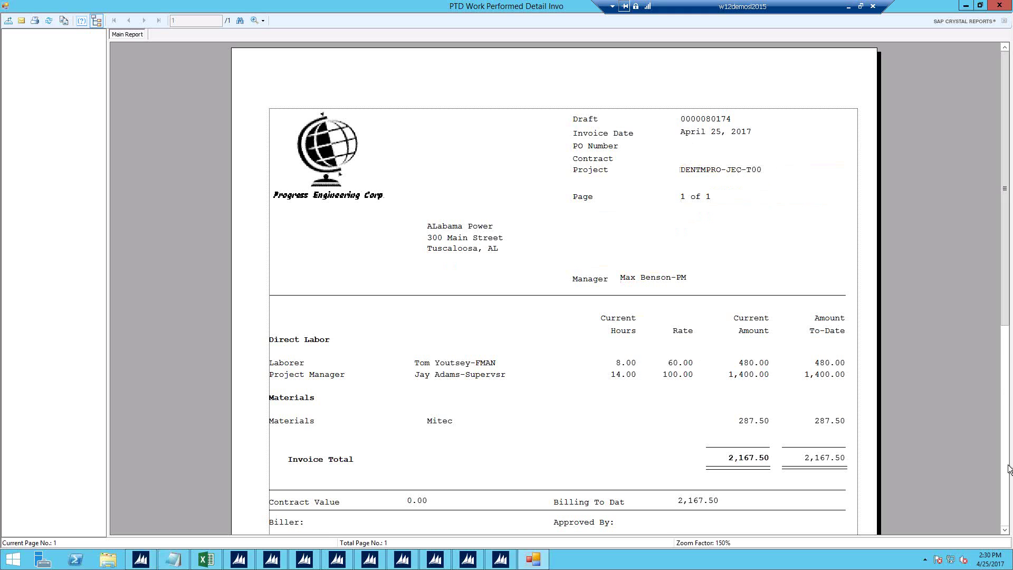
left_click_drag(1005, 322, 999, 378)
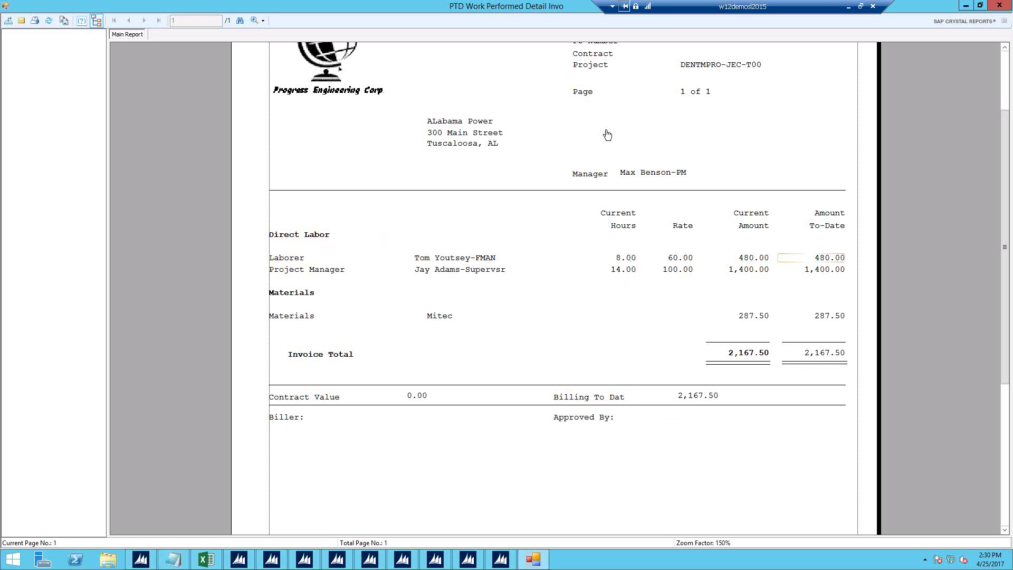
left_click(1007, 456)
left_click_drag(1006, 422, 1010, 240)
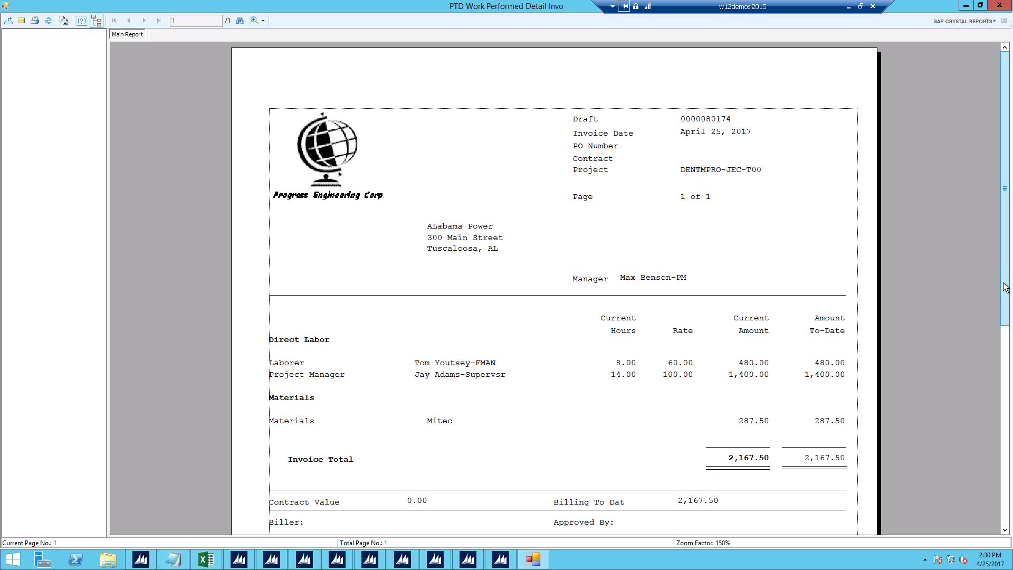
left_click(1004, 6)
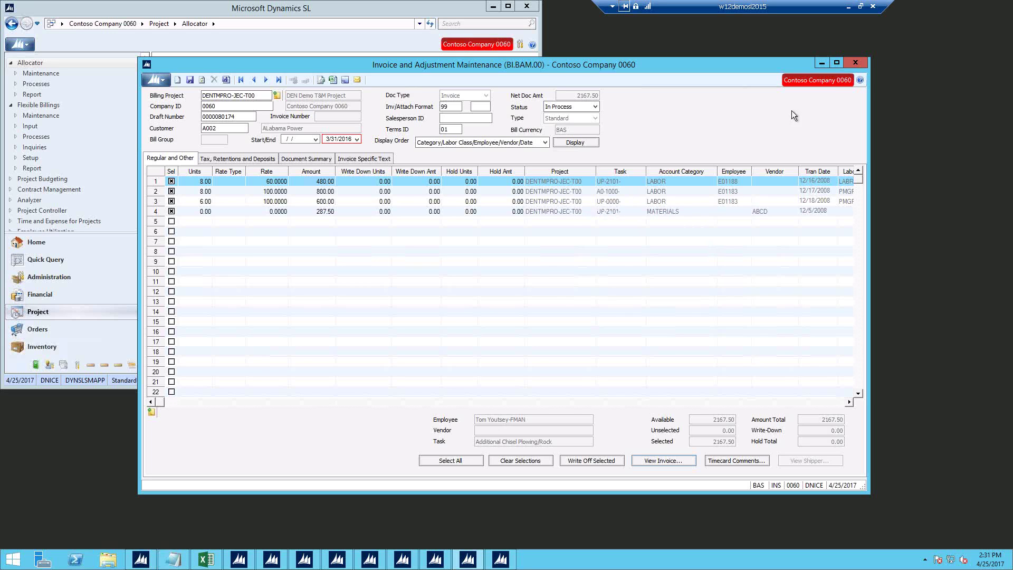
Bring up the TM billing rule in place of the invoice and enlarge its window to show more invoice posting columns
left_click(822, 65)
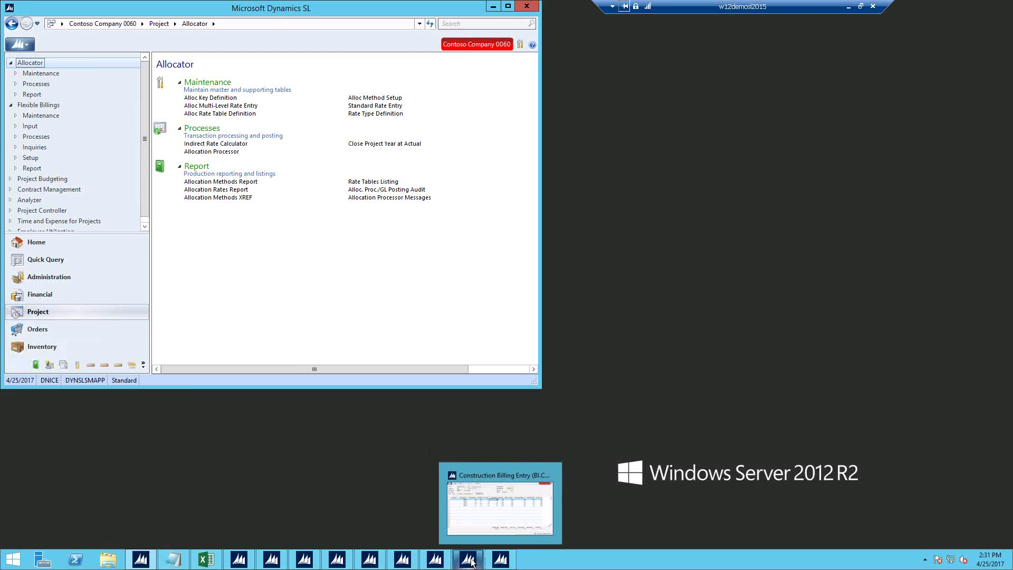
mouse_move(444, 563)
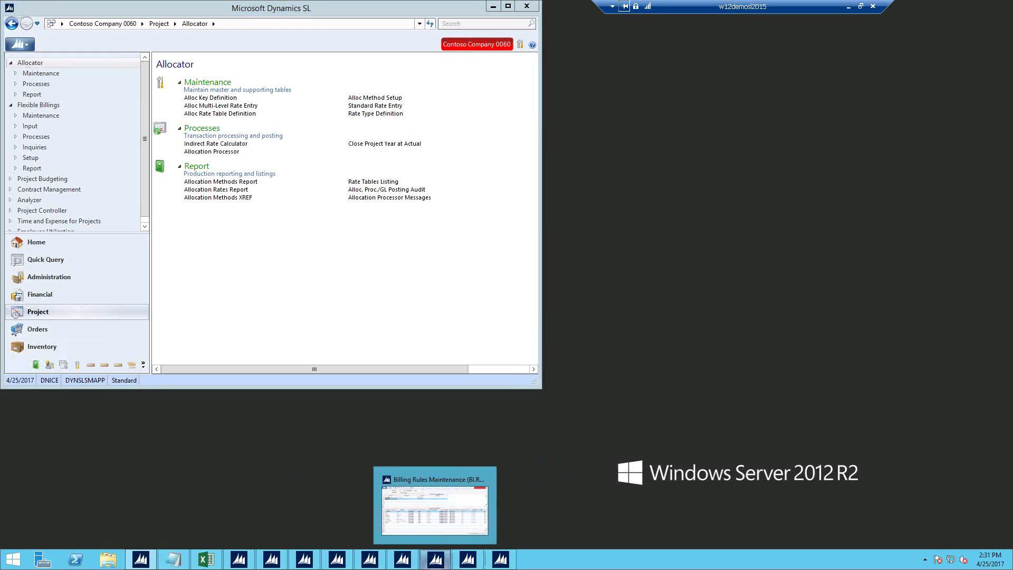
left_click(444, 564)
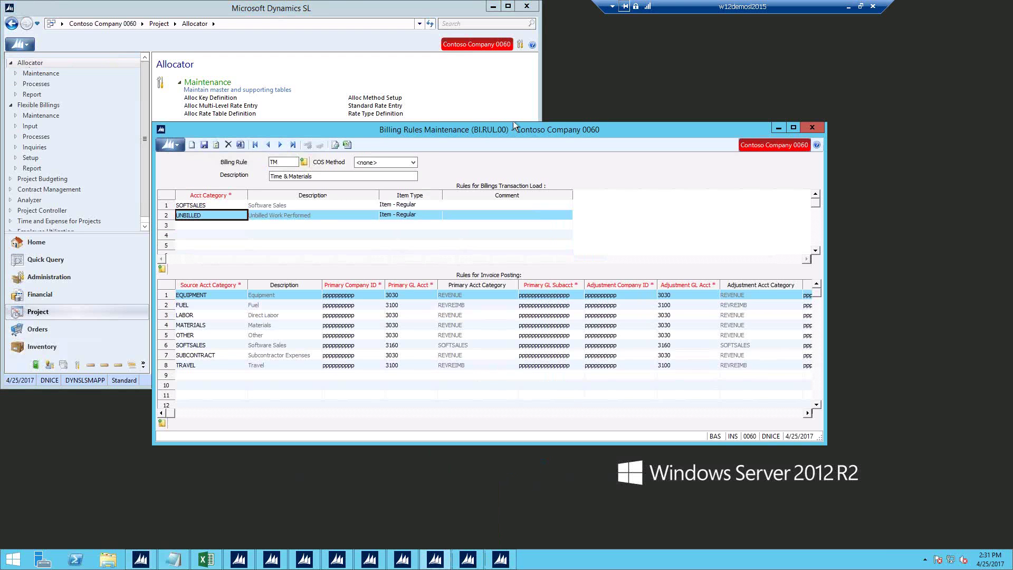
left_click(513, 122)
left_click(562, 128)
left_click_drag(564, 123, 572, 42)
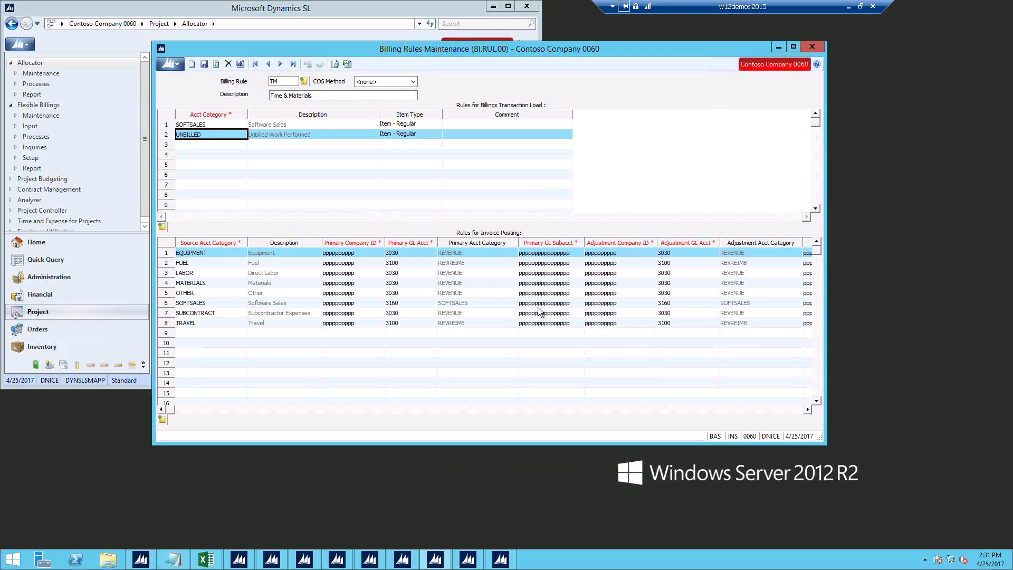
left_click_drag(154, 441, 58, 444)
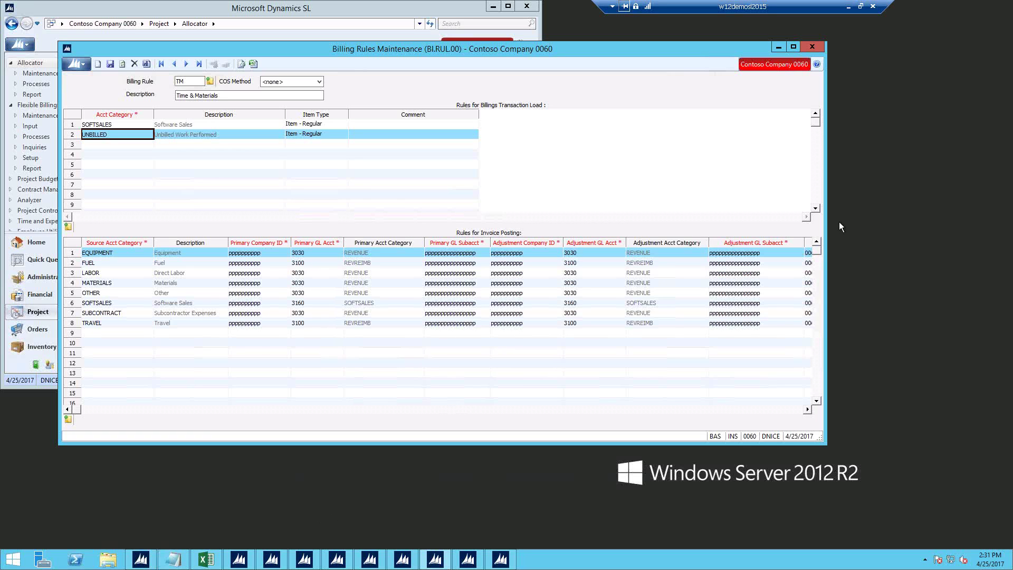
left_click_drag(828, 223, 939, 229)
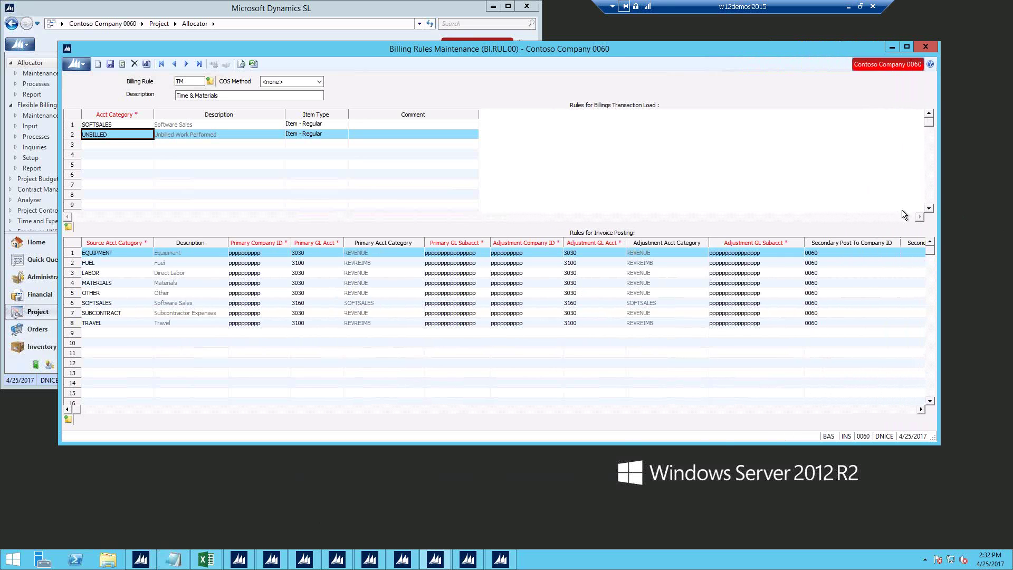
Examine the secondary posting, offset and Use Bill Amount columns of the TM invoice posting rules, and minimize the rules and remote session
left_click(828, 409)
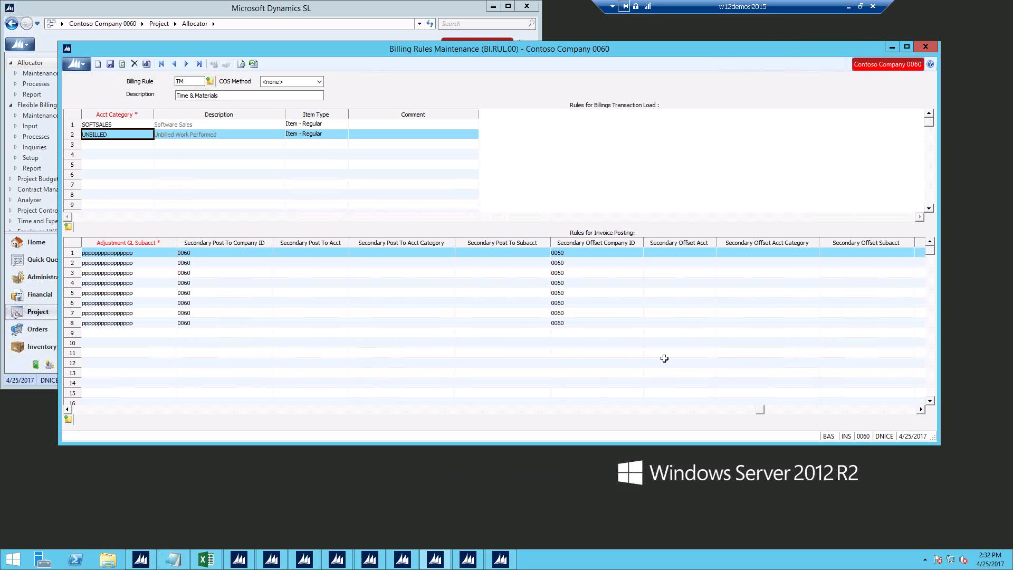
left_click(868, 410)
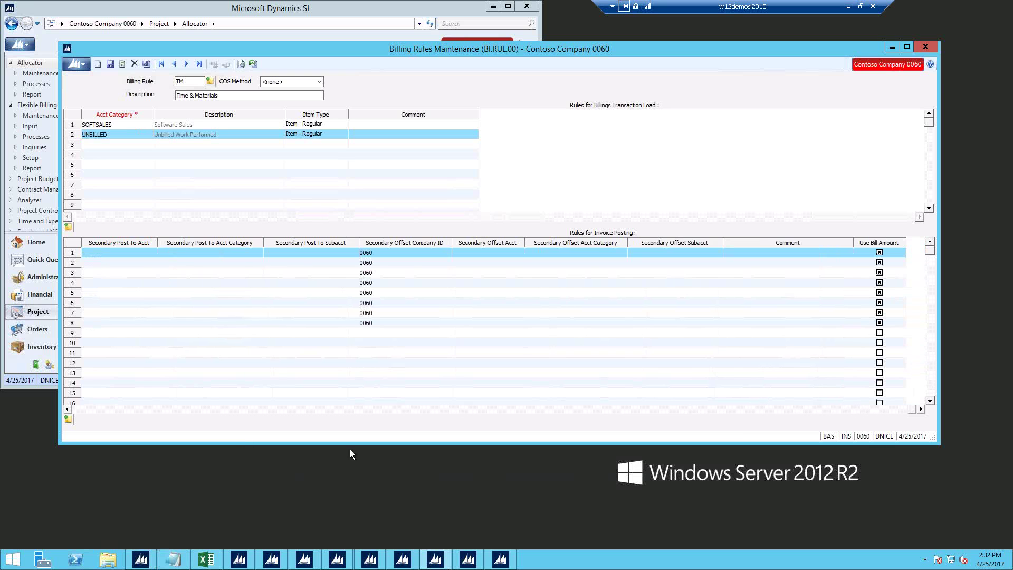
left_click(80, 409)
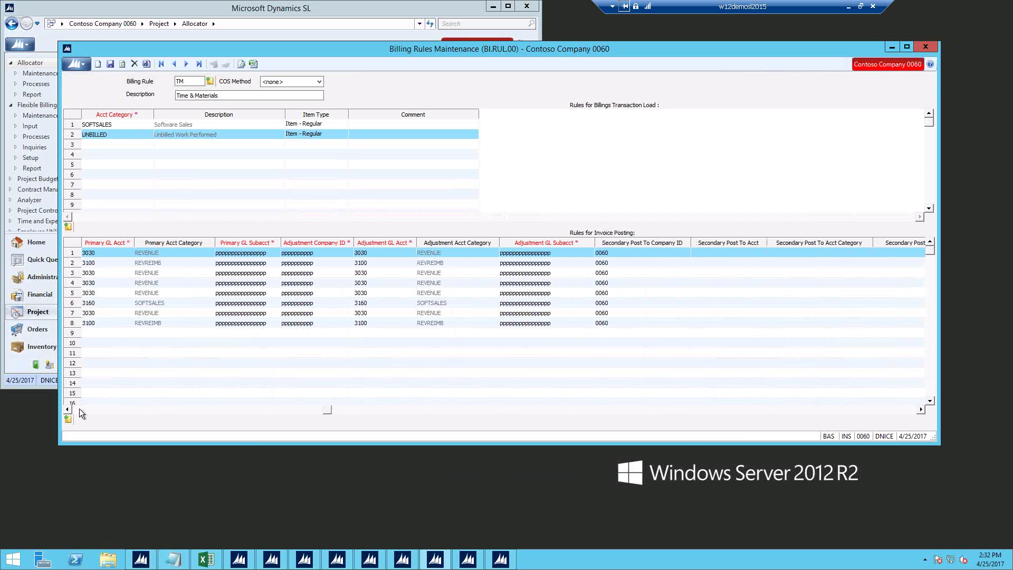
left_click(80, 410)
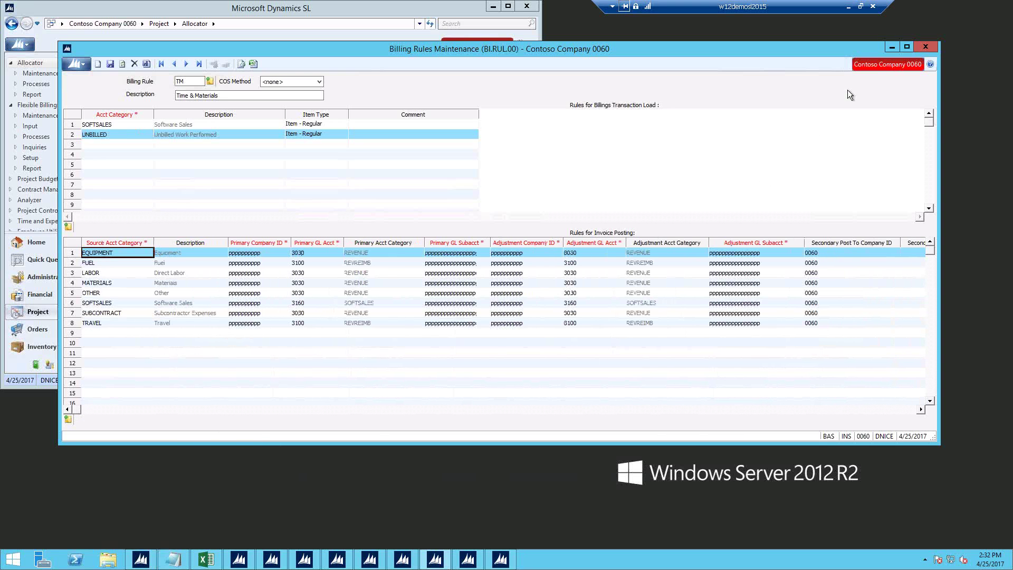
left_click(892, 48)
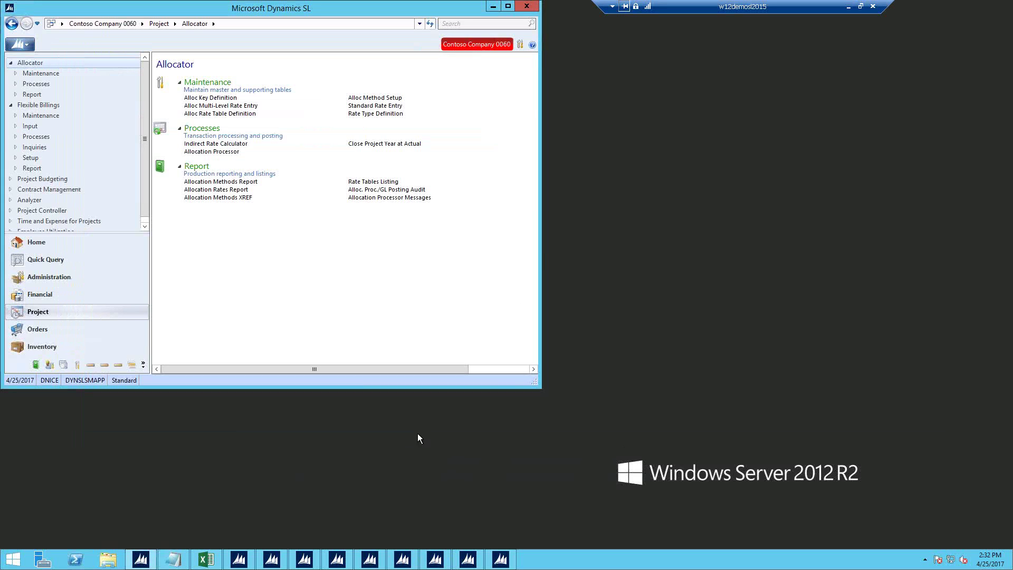
mouse_move(611, 0)
left_click(561, 6)
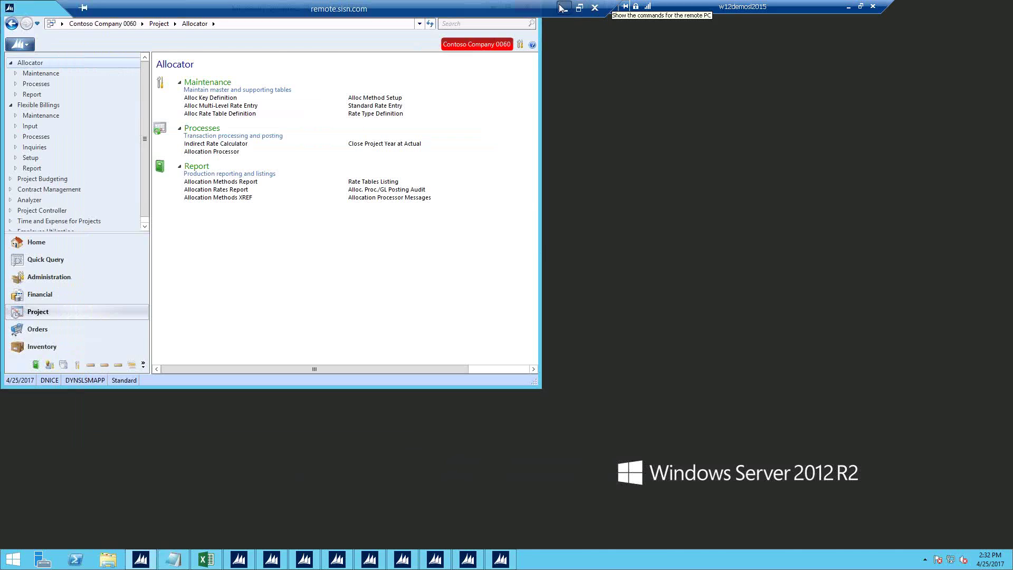
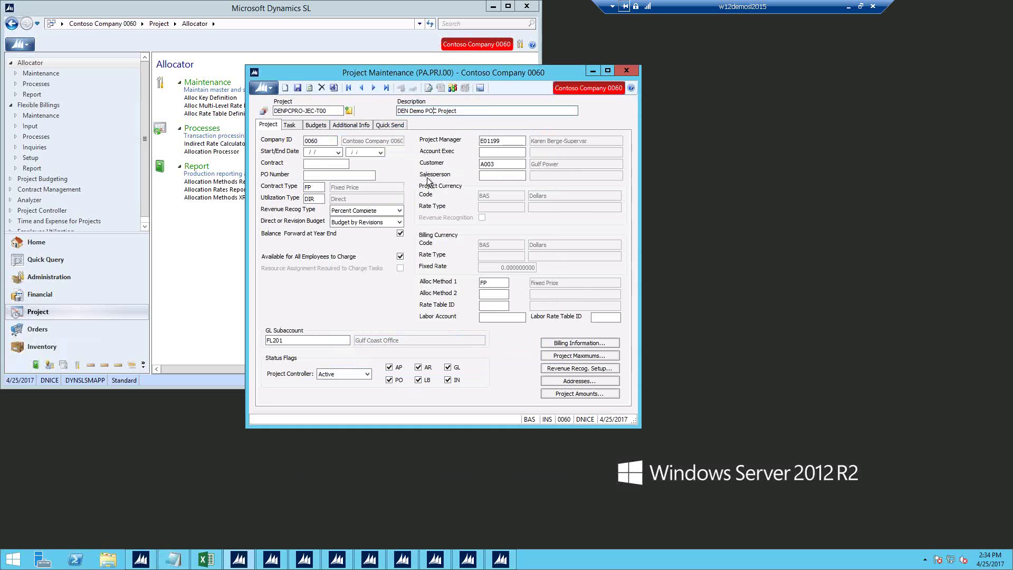
Check the contract type, revenue recognition options and first allocation method of project DENPCPRO-JEC-T00
left_click(316, 187)
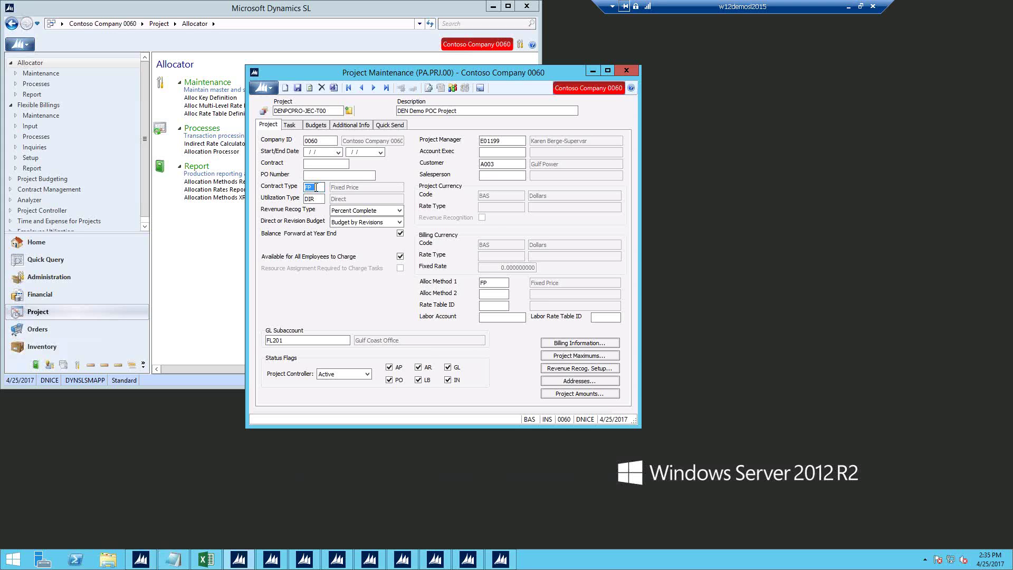
left_click(401, 212)
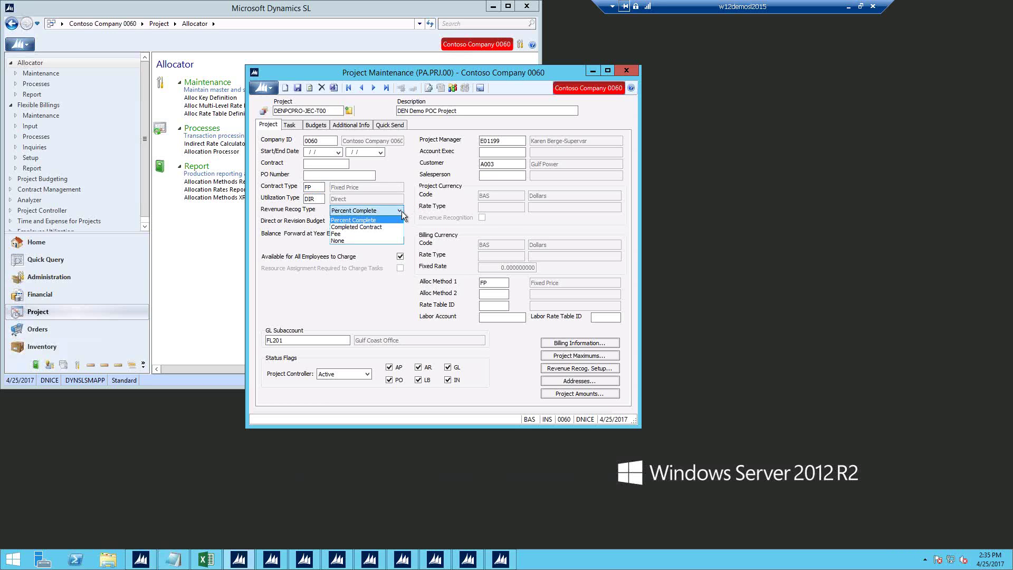
left_click(350, 220)
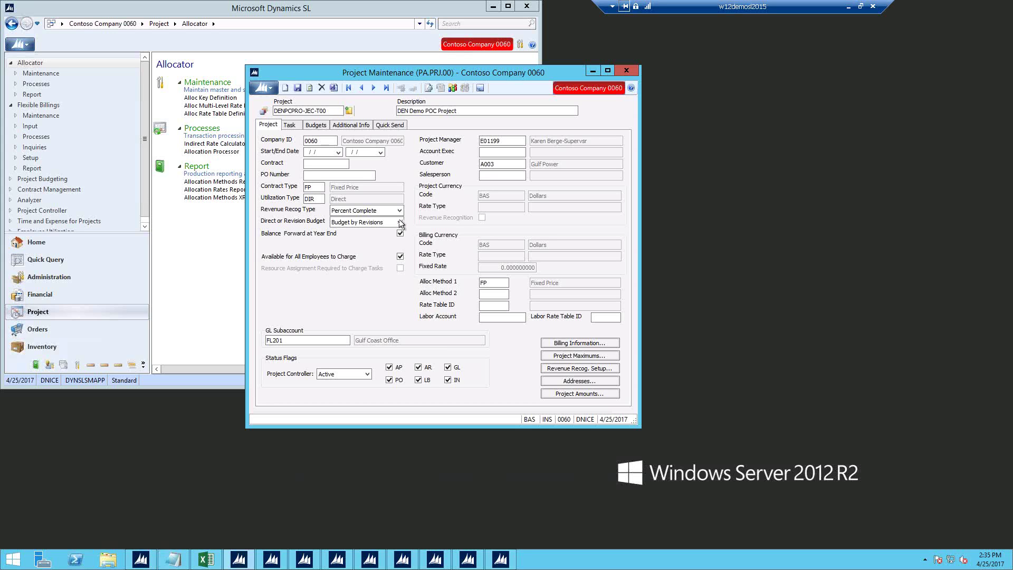
double_click(495, 283)
Open the fixed-price project's billing information, check its invoice format, billing rule and retention method, and close it
left_click(571, 343)
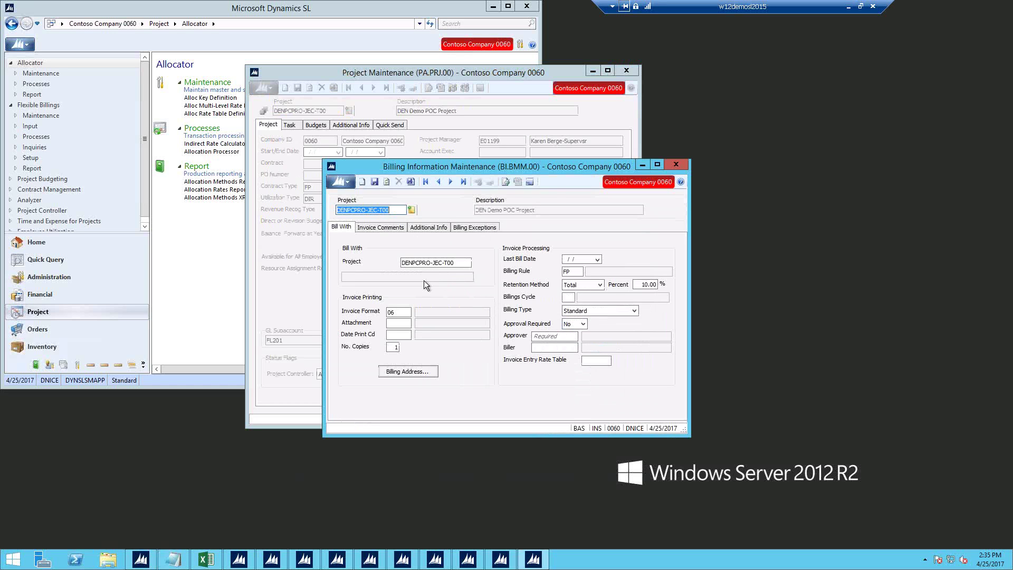
left_click(399, 313)
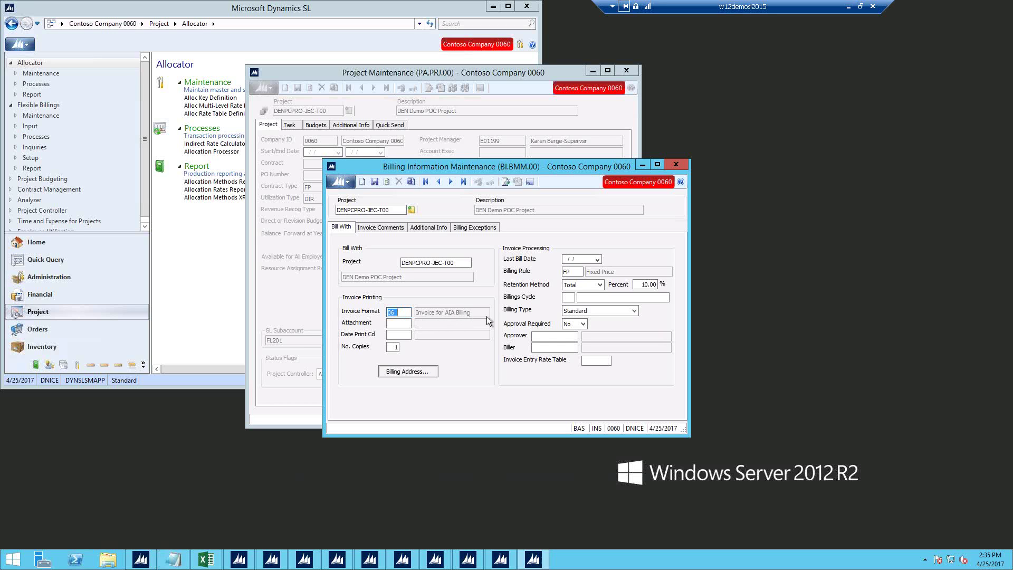
left_click(570, 272)
left_click(603, 285)
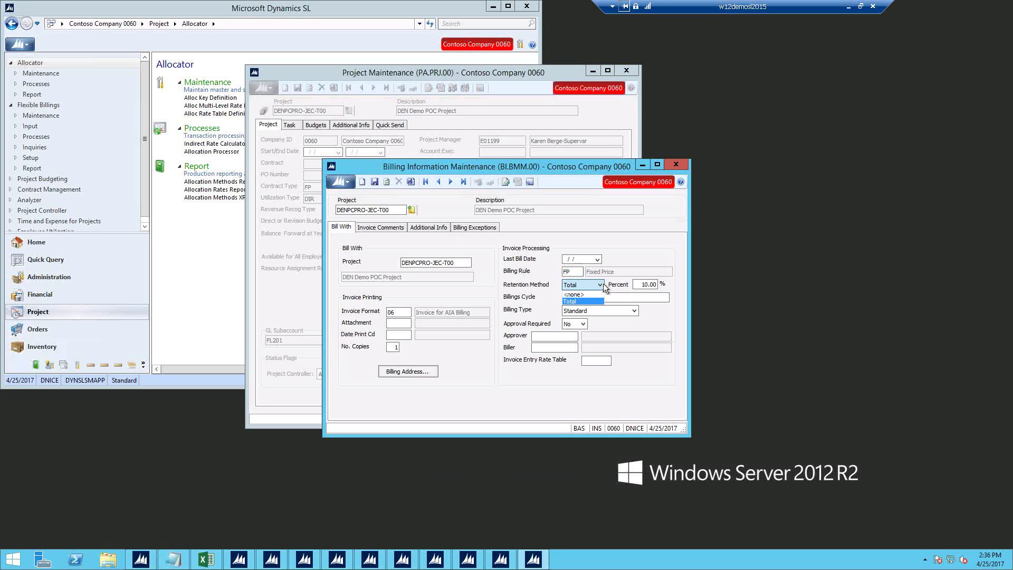
left_click(604, 284)
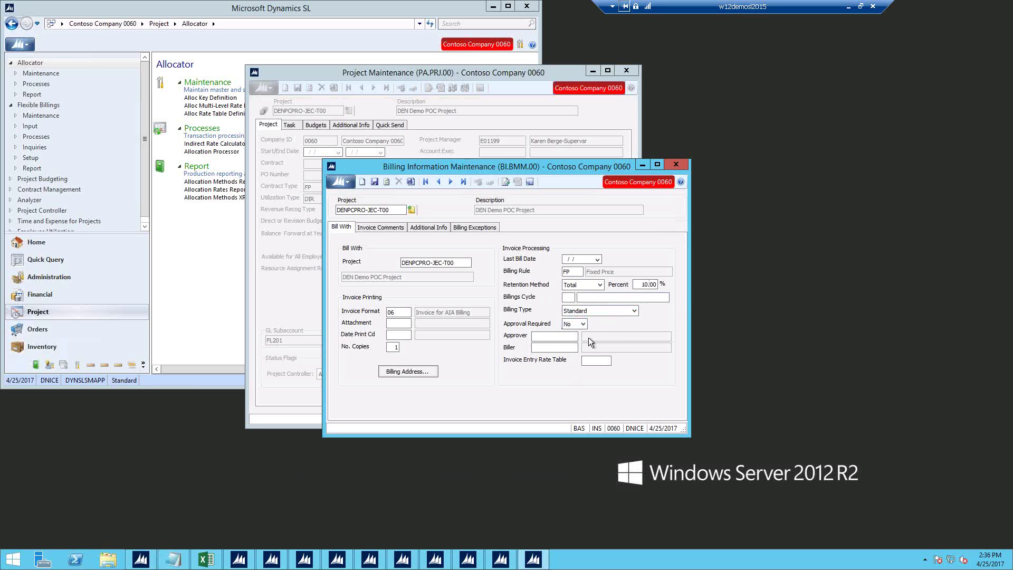
left_click(676, 164)
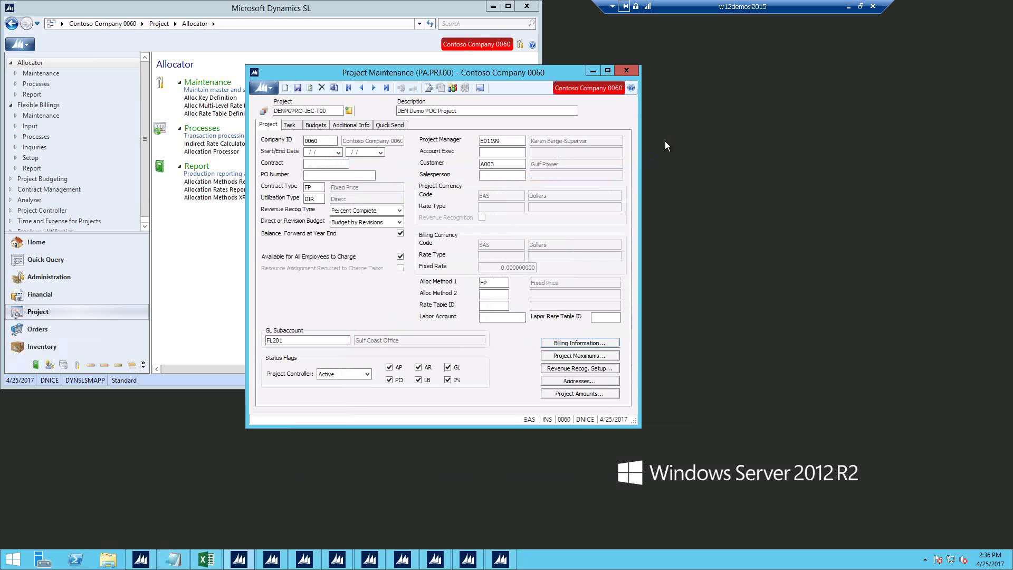
Swap the project maintenance window for Construction Billing Entry, widen it and bring the first line-item columns into view
left_click(592, 71)
mouse_move(496, 564)
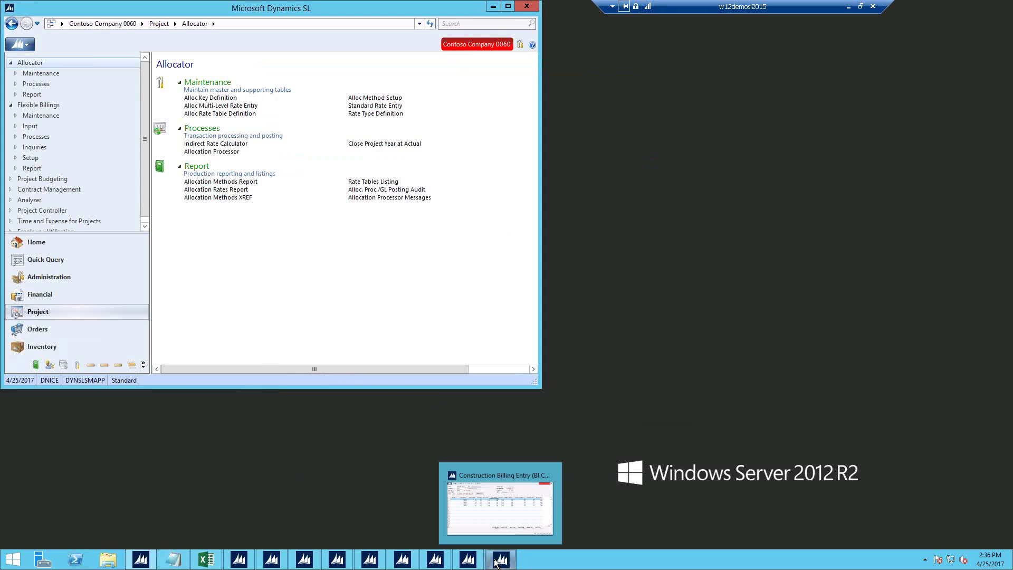
left_click(503, 516)
left_click_drag(522, 131, 362, 73)
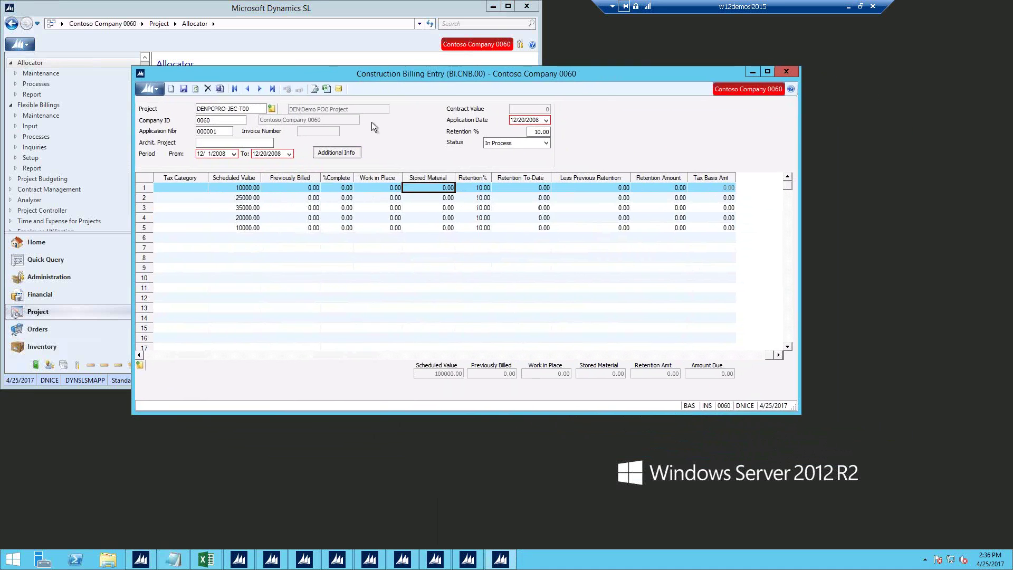
left_click_drag(800, 414, 938, 419)
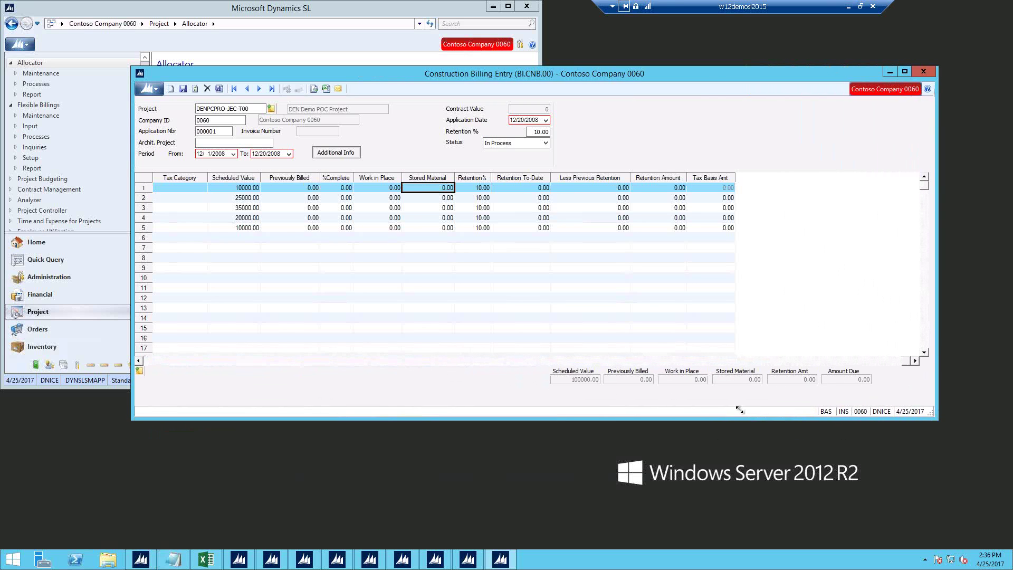
left_click(160, 360)
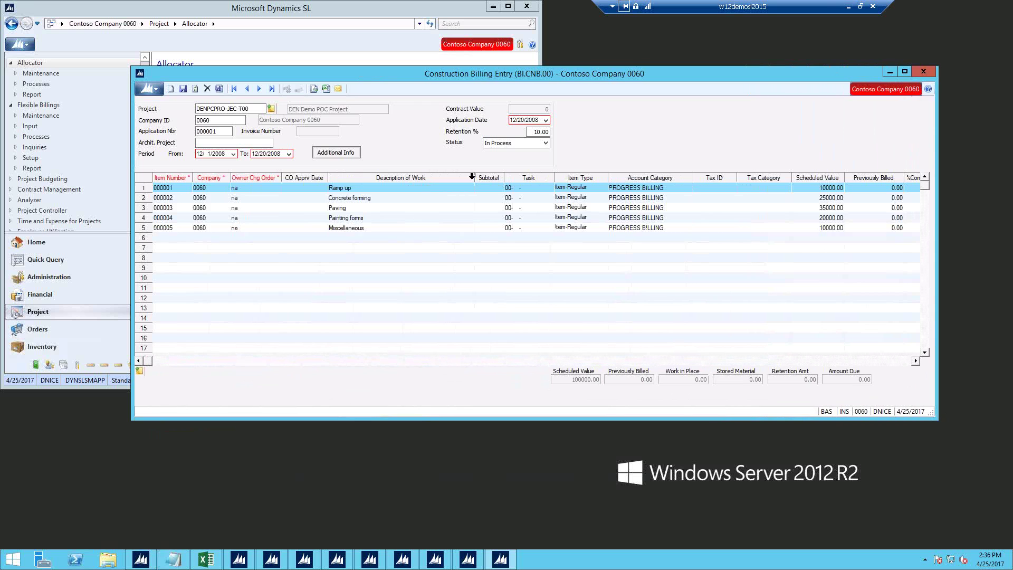
Narrow the description, task, item type and tax columns of the billing grid so more amount columns fit
left_click_drag(472, 177, 422, 177)
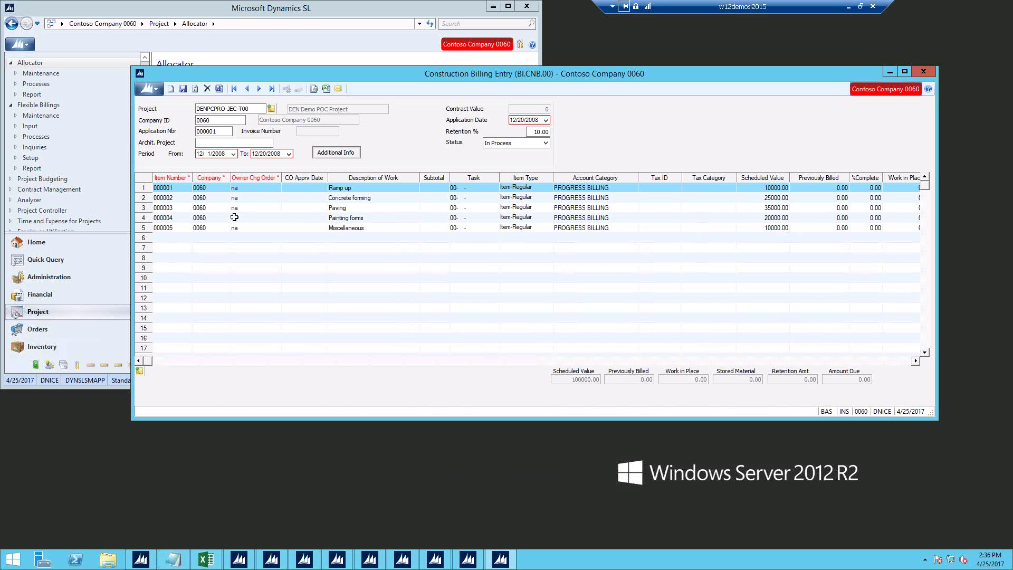
left_click(171, 187)
left_click_drag(736, 176, 658, 177)
left_click_drag(499, 178, 477, 176)
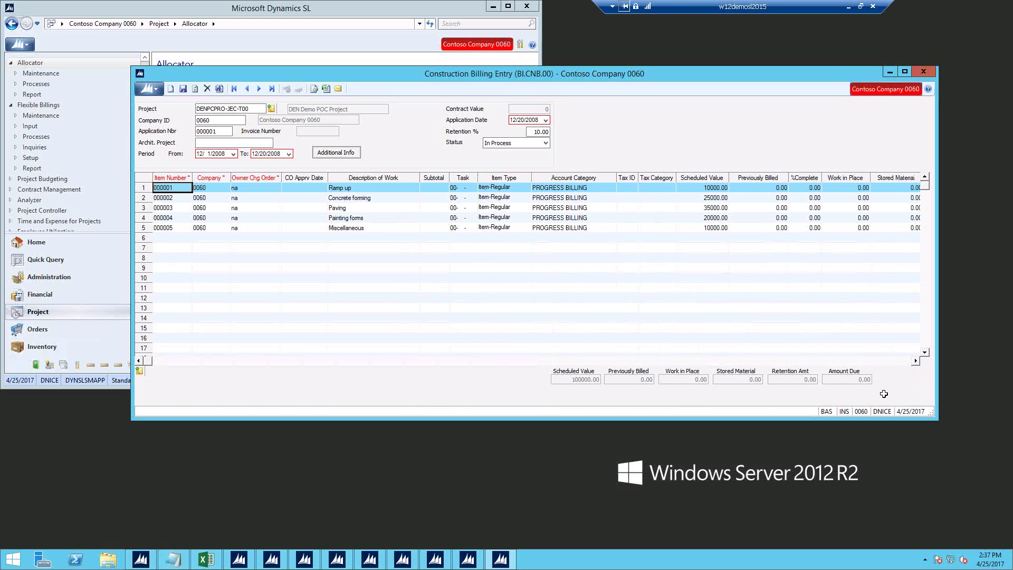
Examine the Previously Billed, Work in Place, Stored Material and retention columns of the billing line items
left_click(768, 191)
left_click(915, 361)
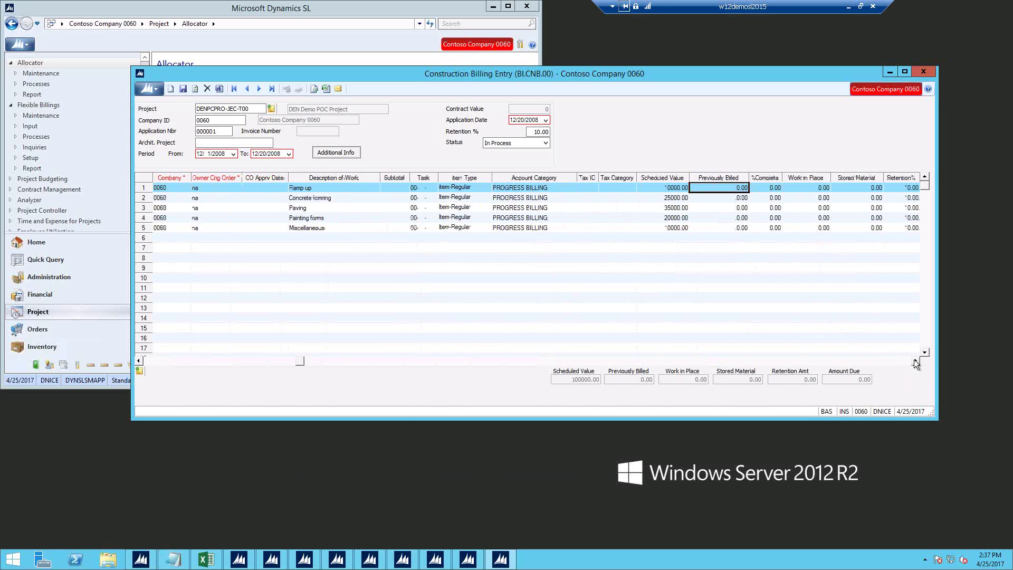
left_click(795, 186)
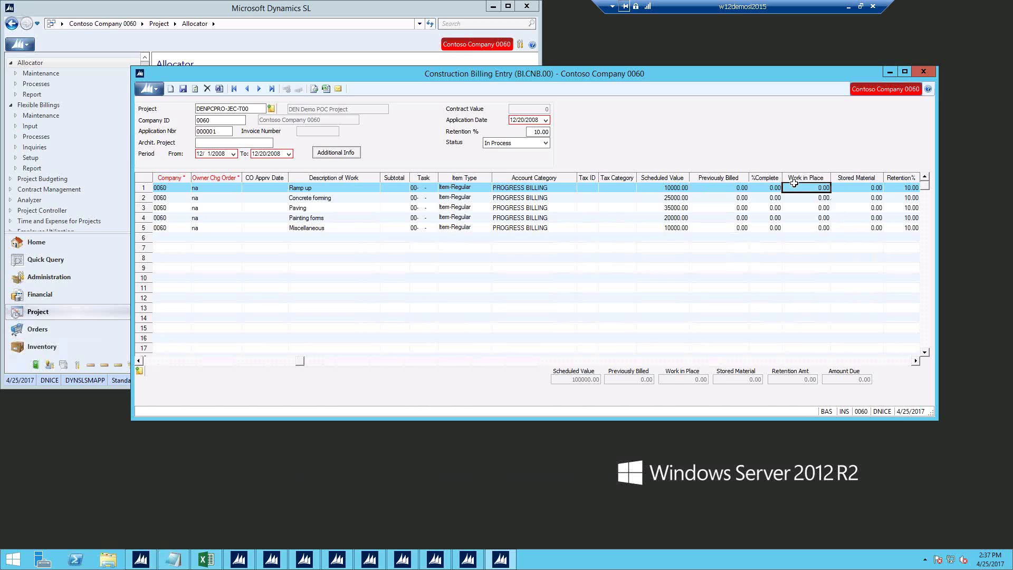
left_click(864, 187)
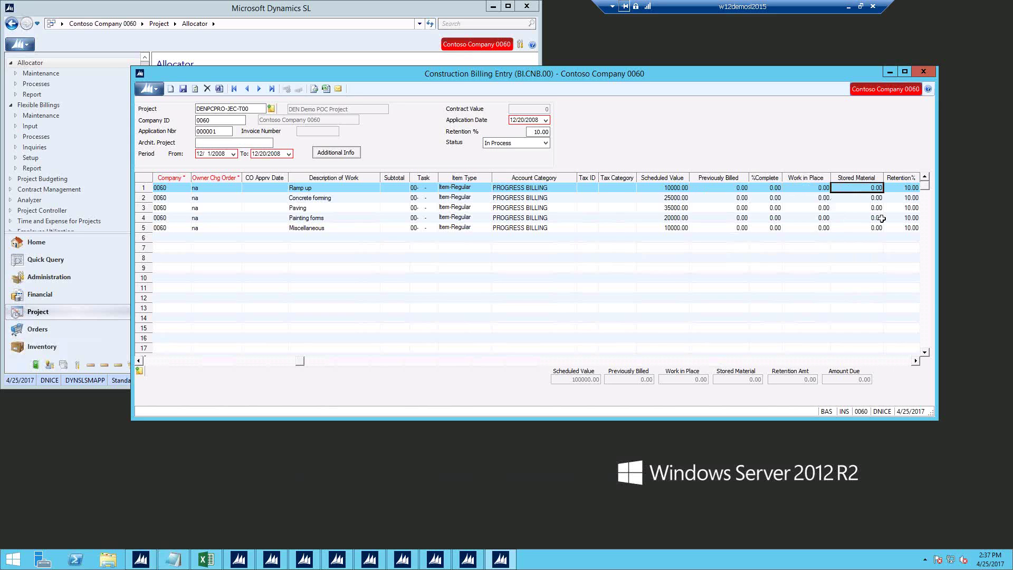
left_click(916, 361)
left_click(916, 361)
left_click(827, 189)
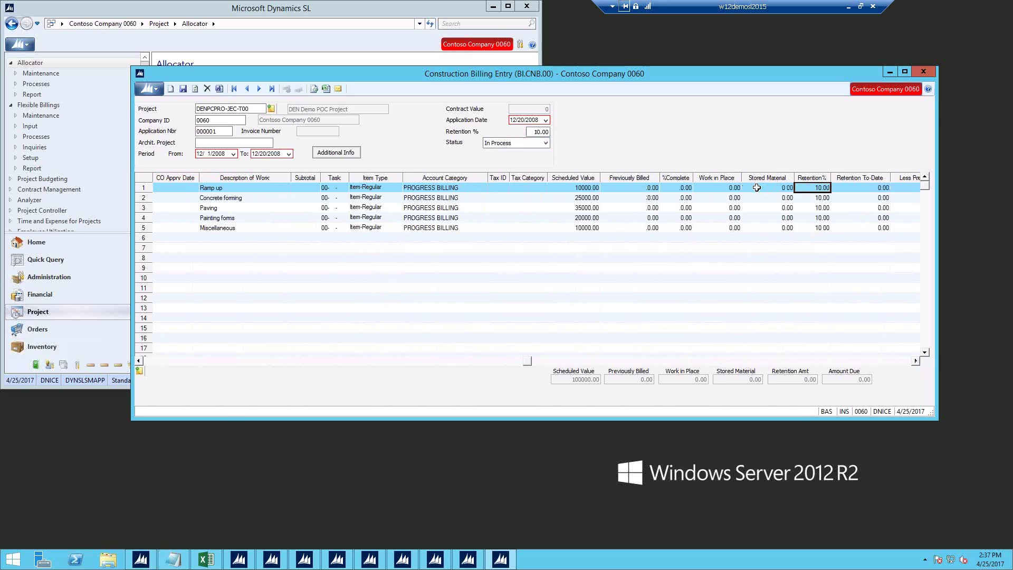
left_click(915, 362)
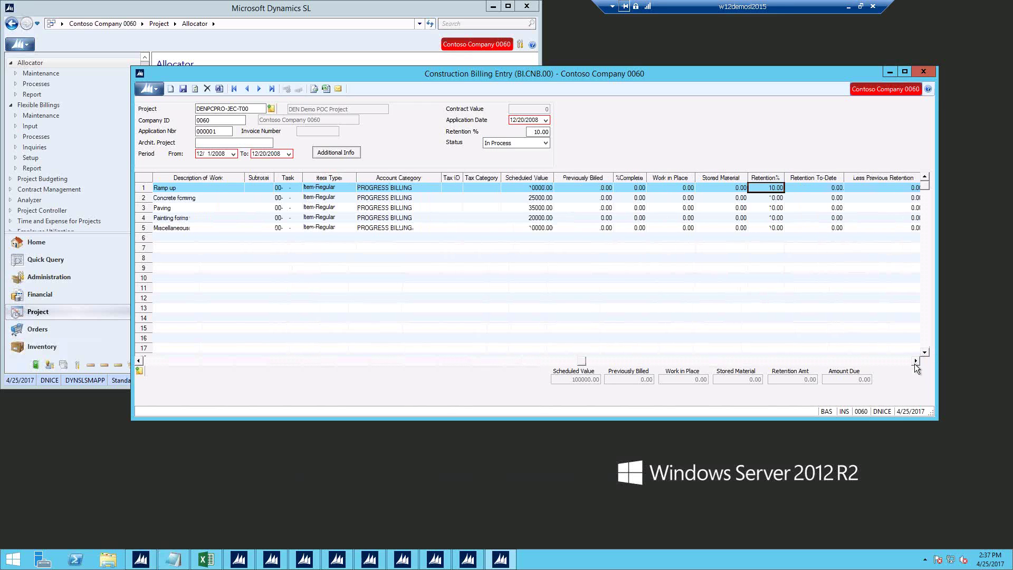
left_click(915, 362)
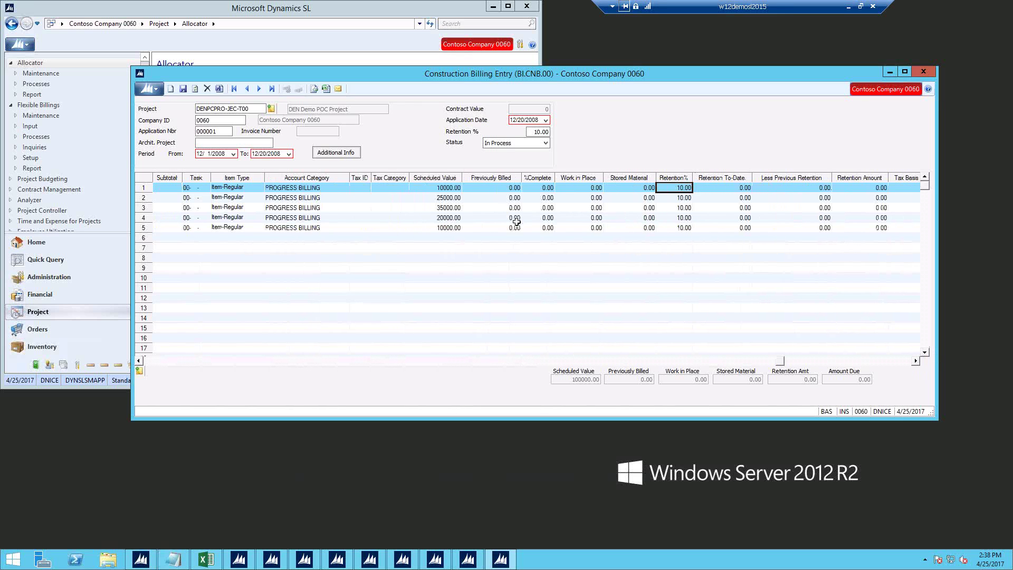
Set the Work in Place amount of the Ramp up line to 2000
left_click(582, 187)
type("200")
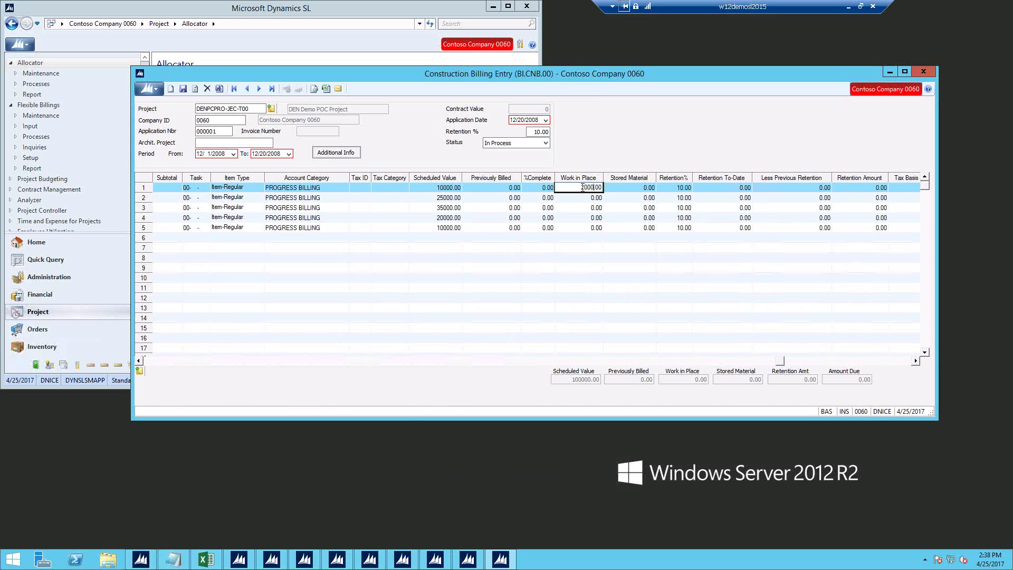
key("Down")
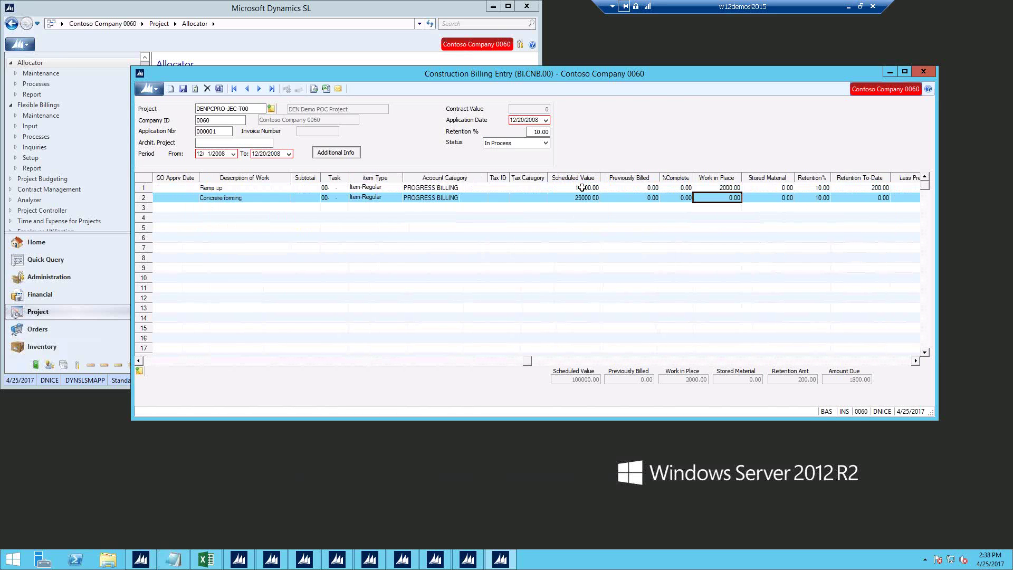
key("Up")
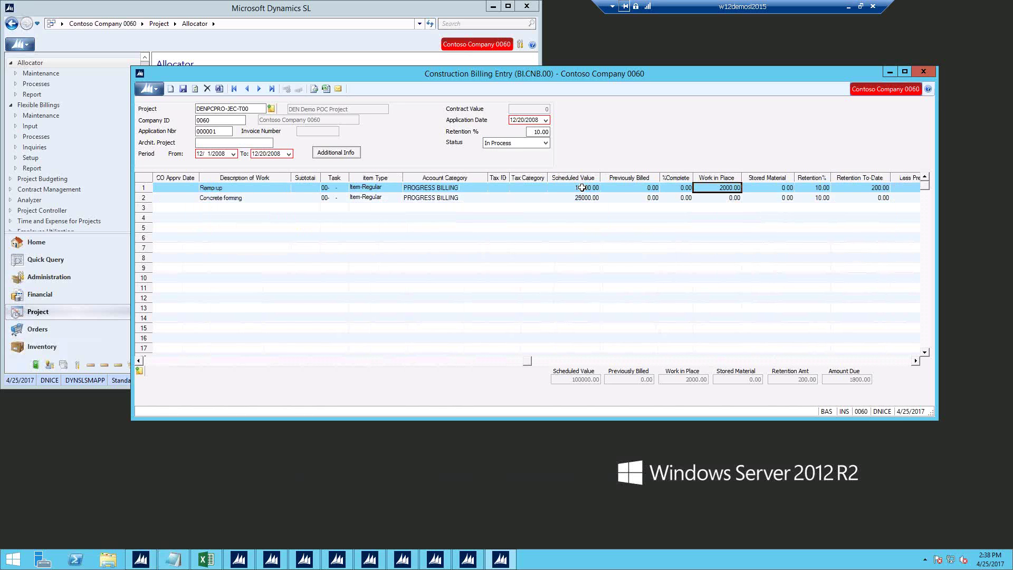
Set the Work in Place amount of the Concrete forming line to 1000
key("Down")
key("Down")
key("Down")
key("Down")
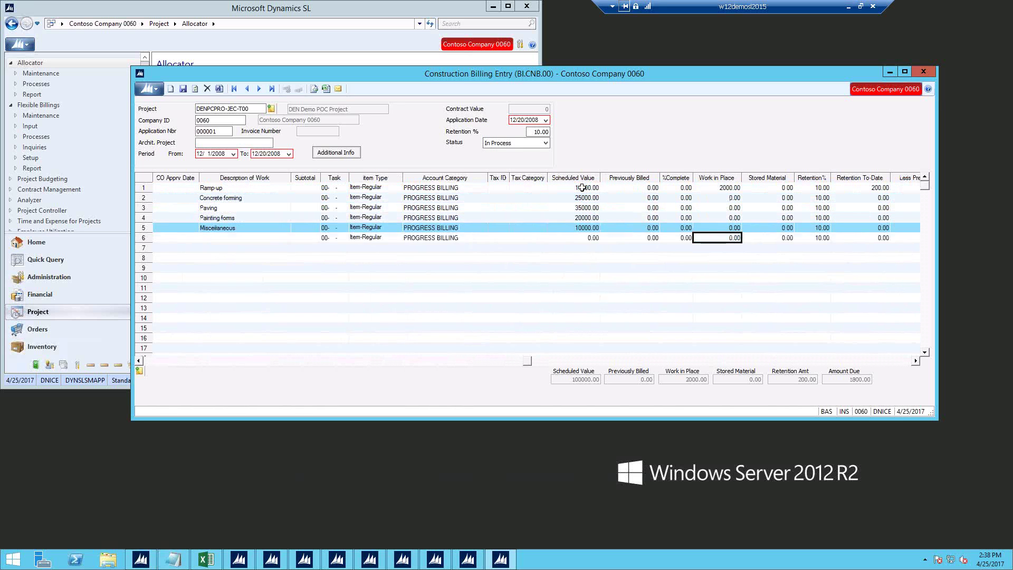
key("Up")
key("Up")
key("Up")
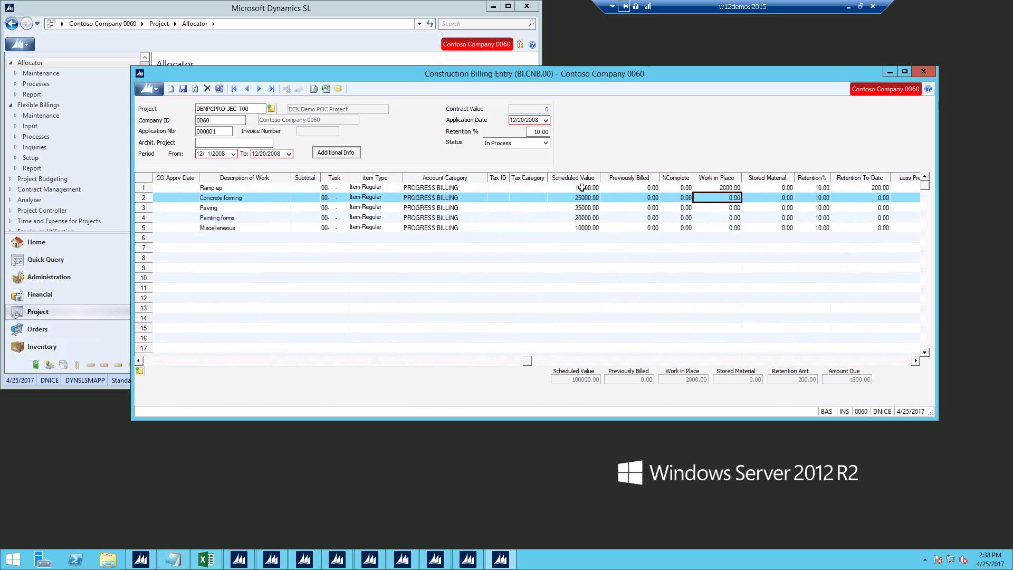
type("100")
key("Down")
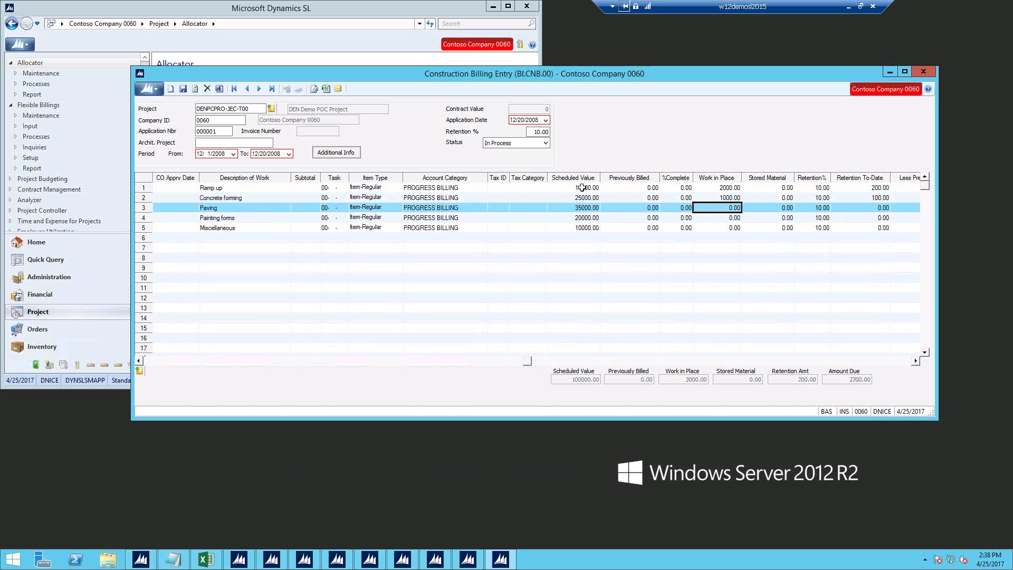
Enter 5000 as the Concrete forming line's Stored Material and correct the amount to 500
key("Tab")
key("Up")
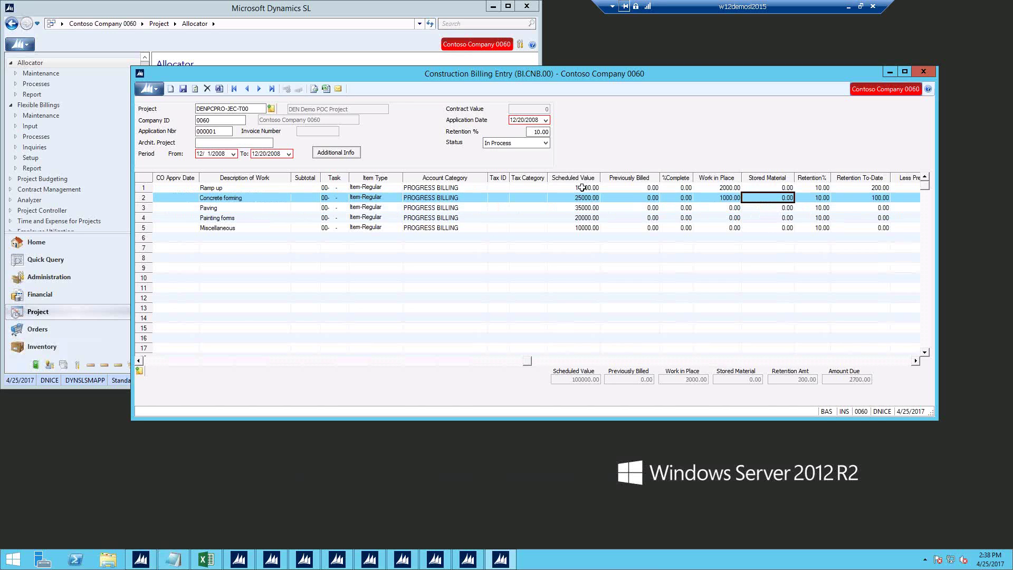
type("5000")
key("Tab")
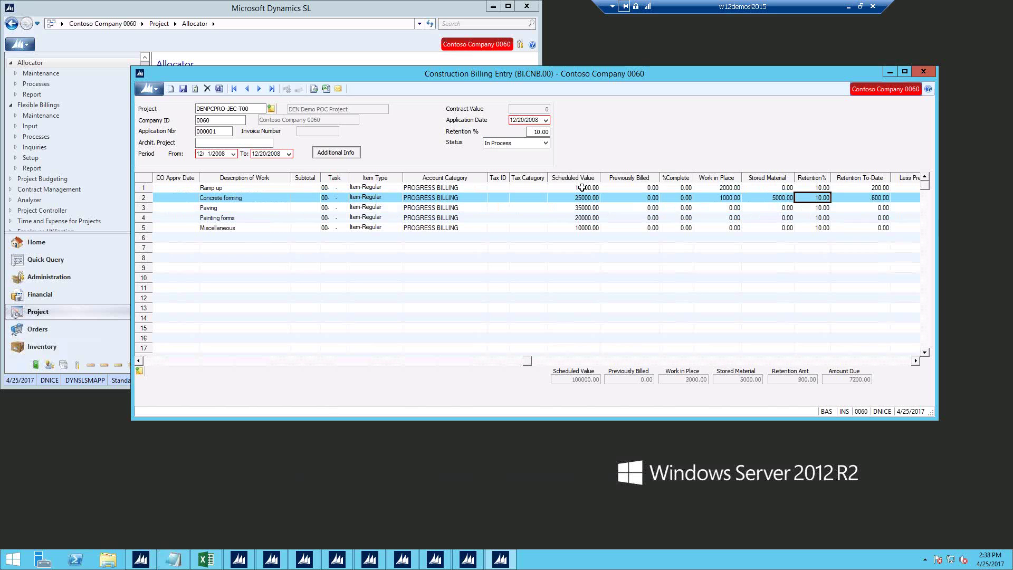
left_click(916, 363)
left_click(916, 363)
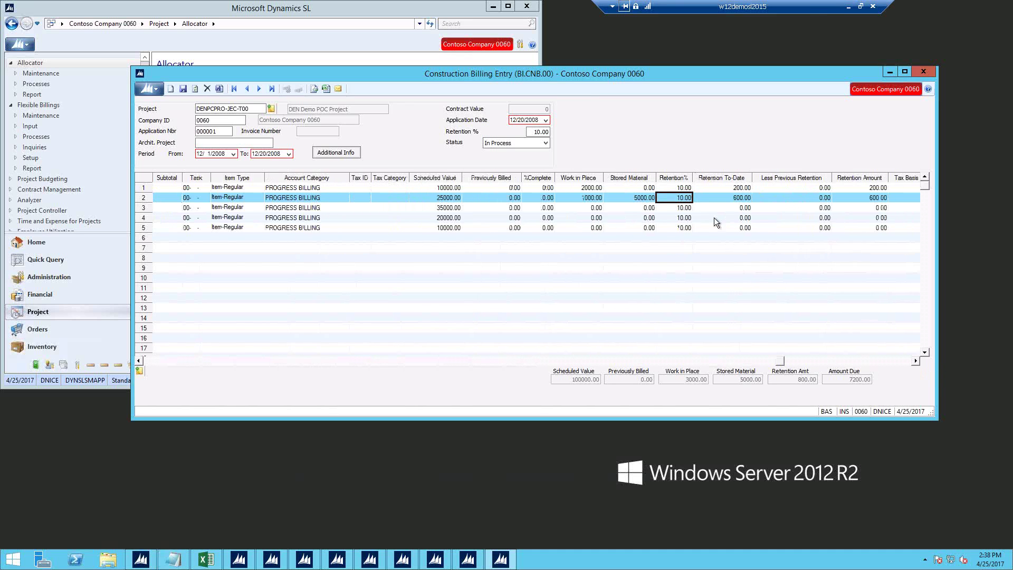
left_click(644, 197)
key("BackSpace")
key("Tab")
Examine the Retention To-Date, Less Previous Retention and Retention Amount columns for the Ramp up line
left_click(916, 361)
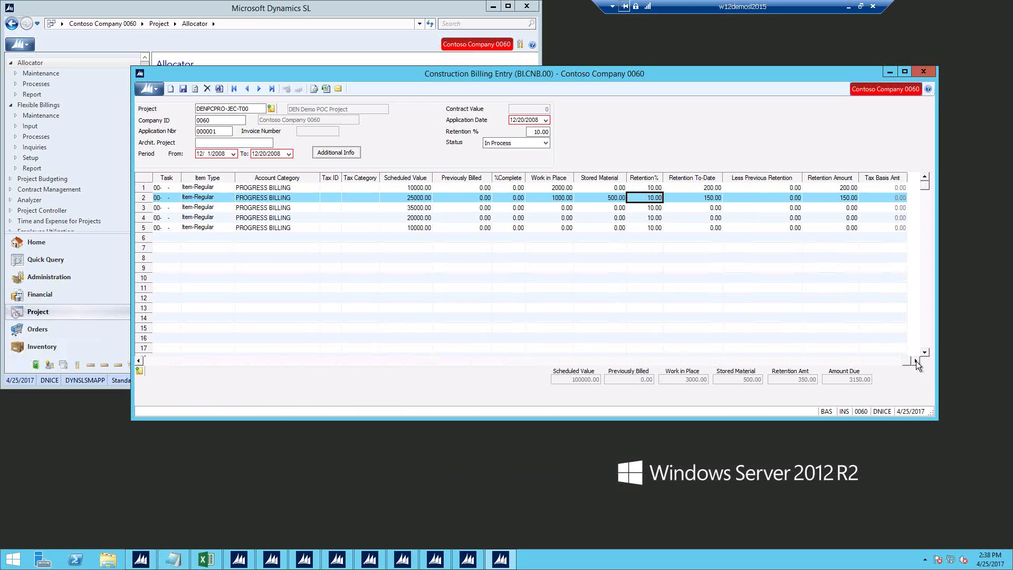
left_click(559, 187)
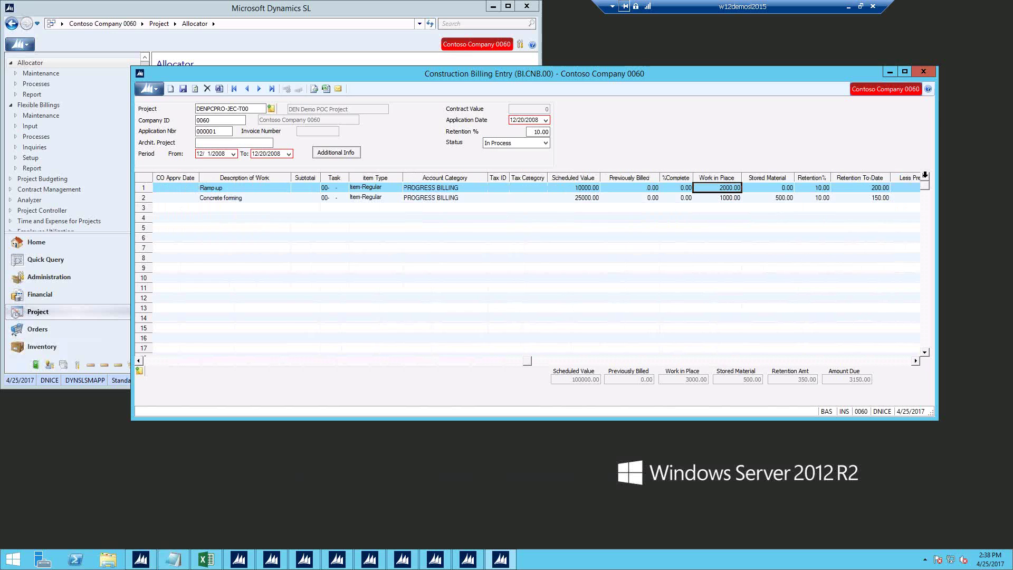
left_click(780, 189)
key("Tab")
key("Tab")
key("Tab")
key("Tab")
left_click(779, 188)
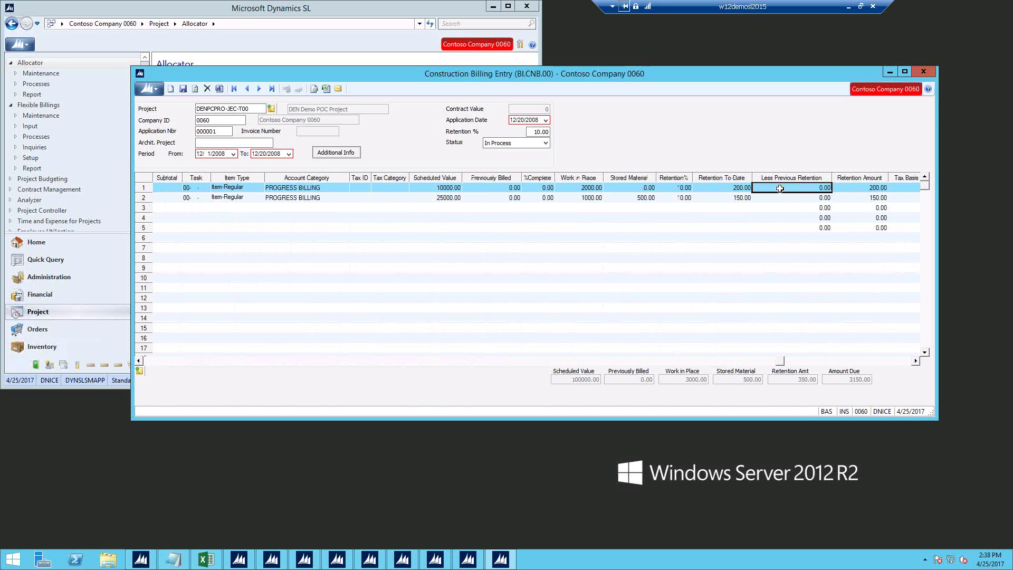
key("Tab")
key("shift+Tab")
key("shift+Tab")
key("Tab")
key("Tab")
key("shift+Tab")
key("shift+Tab")
Go through the Retention To-Date values down to the Miscellaneous line and save the billing entry
key("Down")
key("Down")
key("Down")
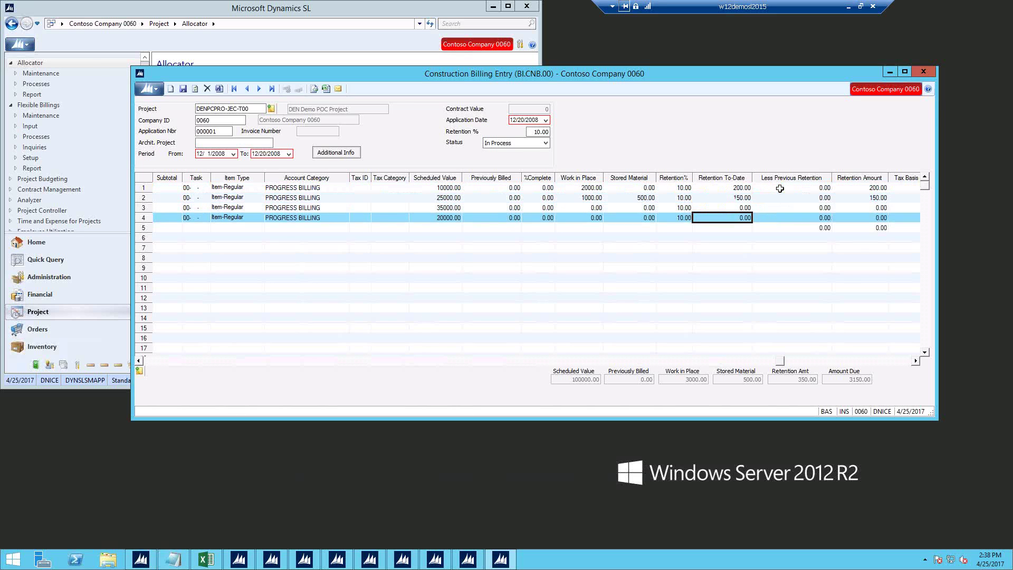
key("Down")
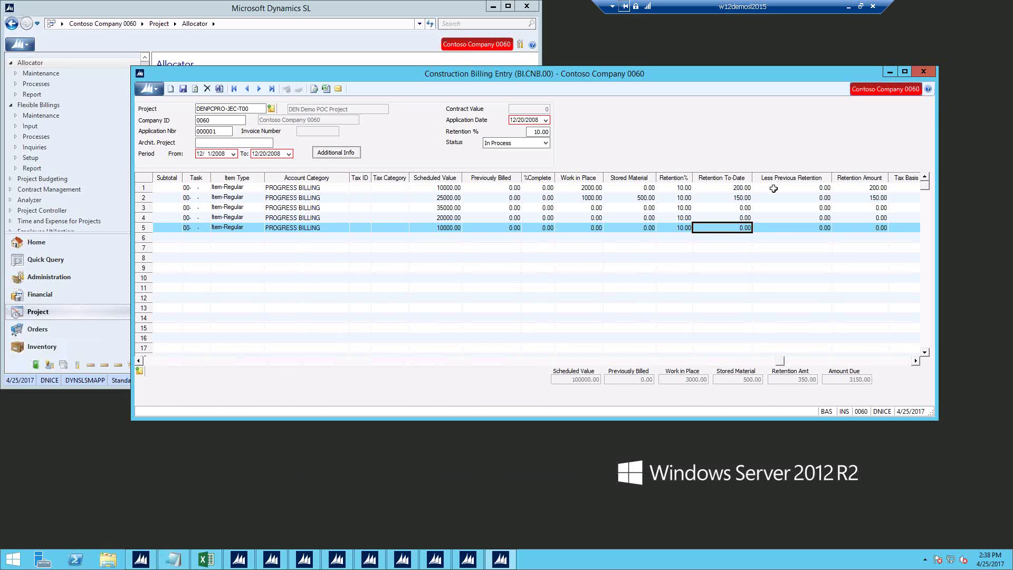
left_click(183, 88)
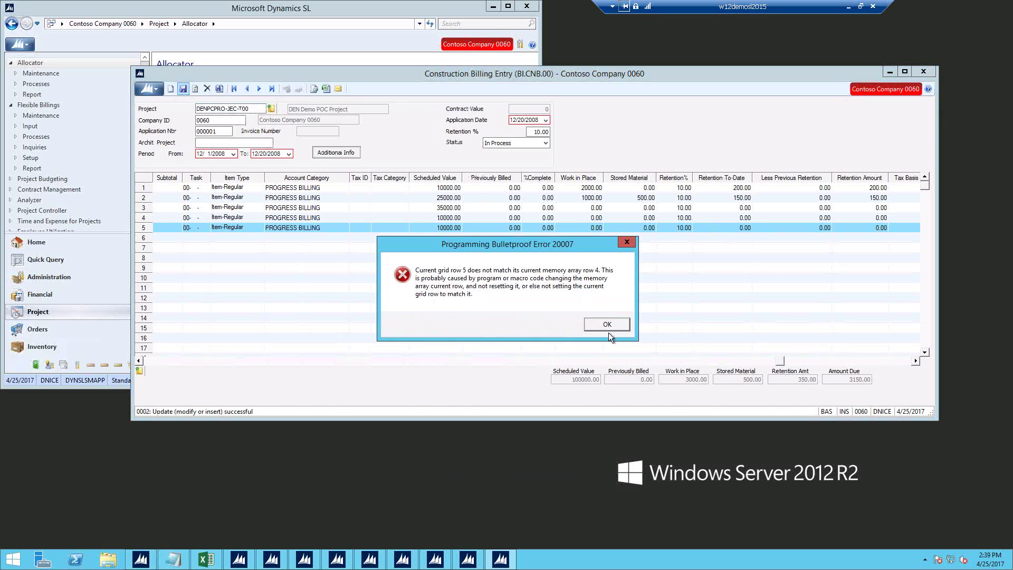
left_click(613, 328)
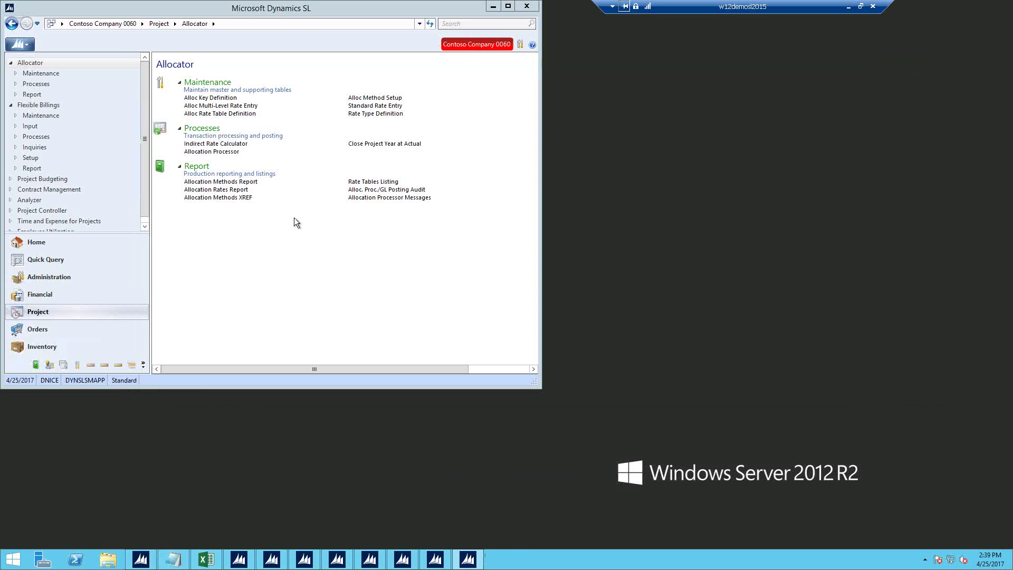
Reopen Construction Billing Entry from Flexible Billings and load the DEN Demo POC Project, DENPCPRO-JEC-T00
left_click(37, 107)
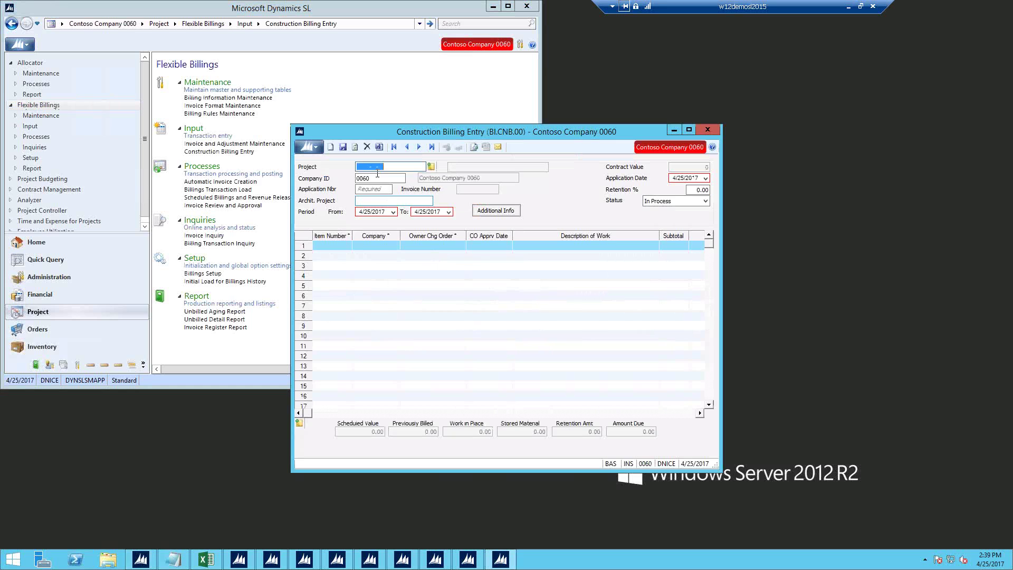
type("EN")
key("Tab")
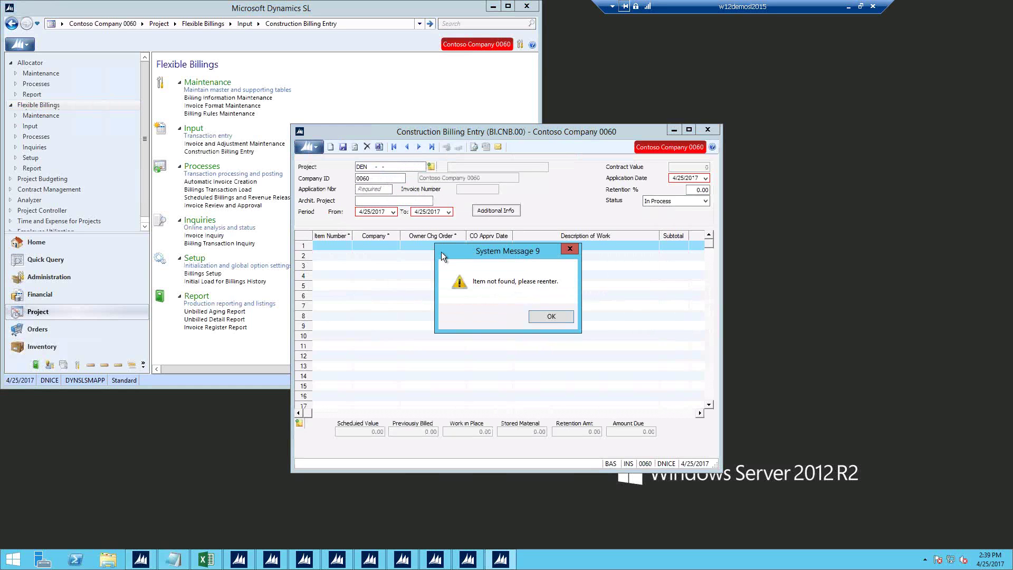
left_click(535, 314)
type("DEN")
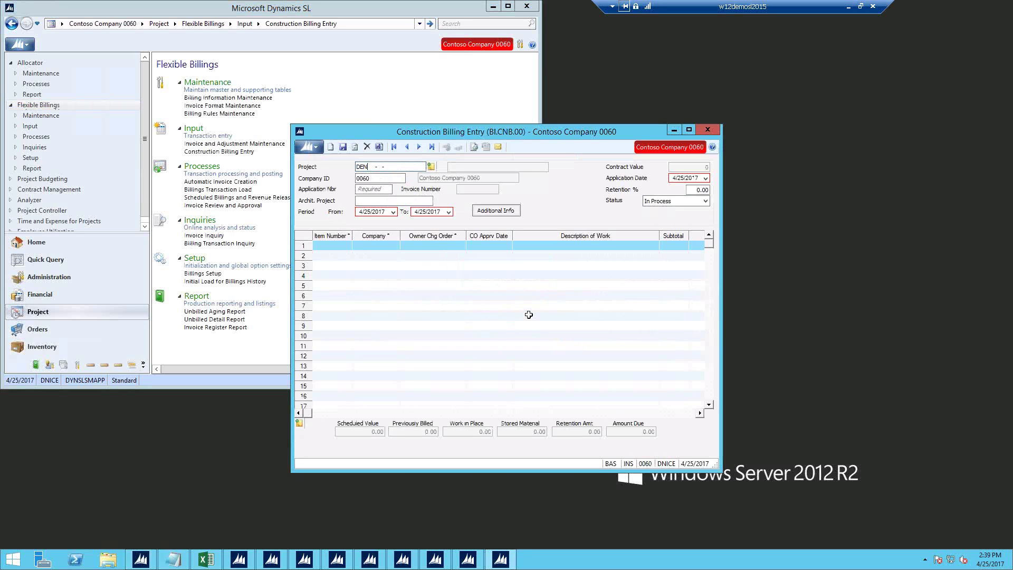
key("F3")
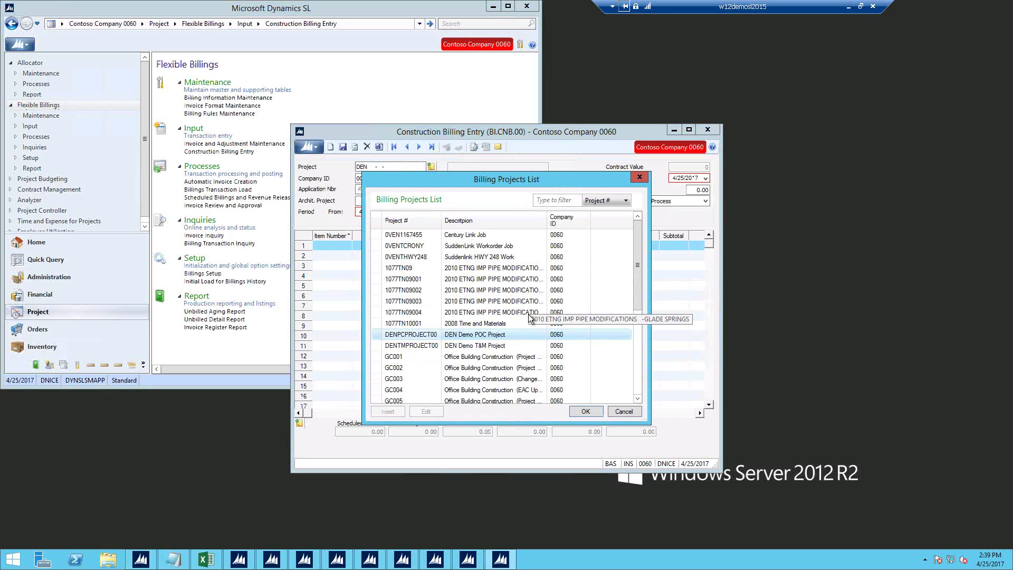
key("Return")
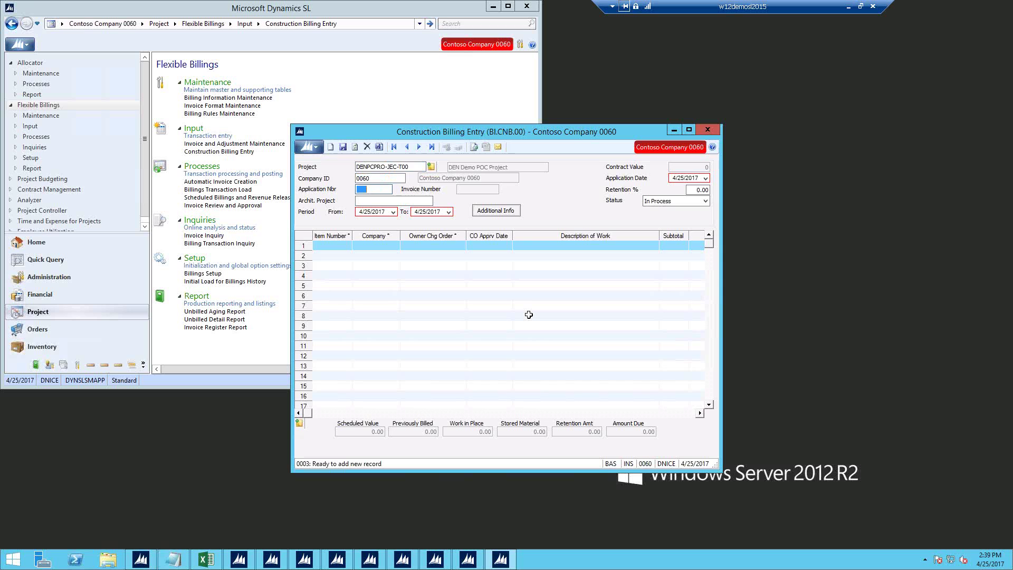
Load billing application 000001 for the DEN Demo POC Project, set its status to Approved for Print and save it
key("F3")
key("Return")
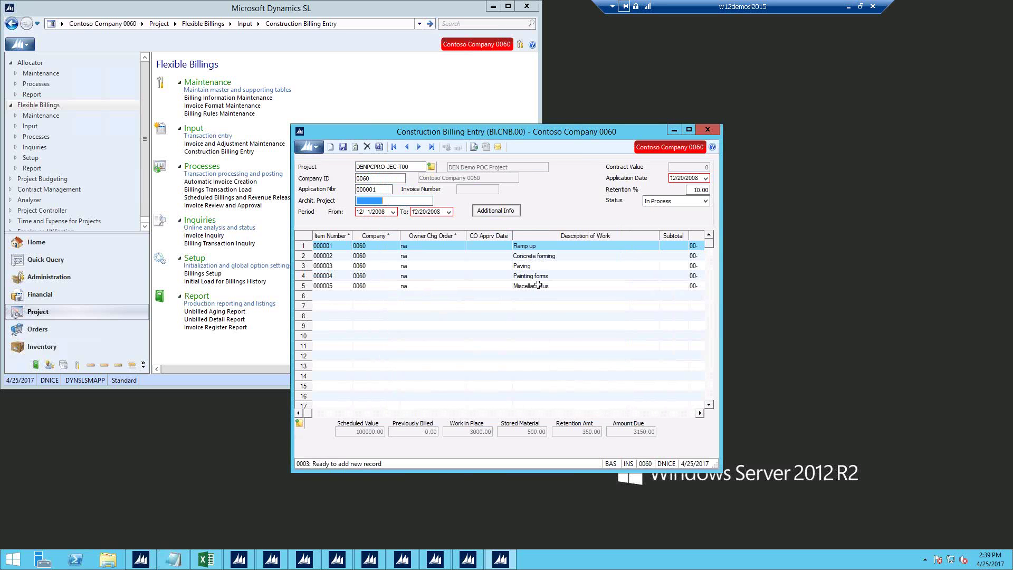
left_click(705, 203)
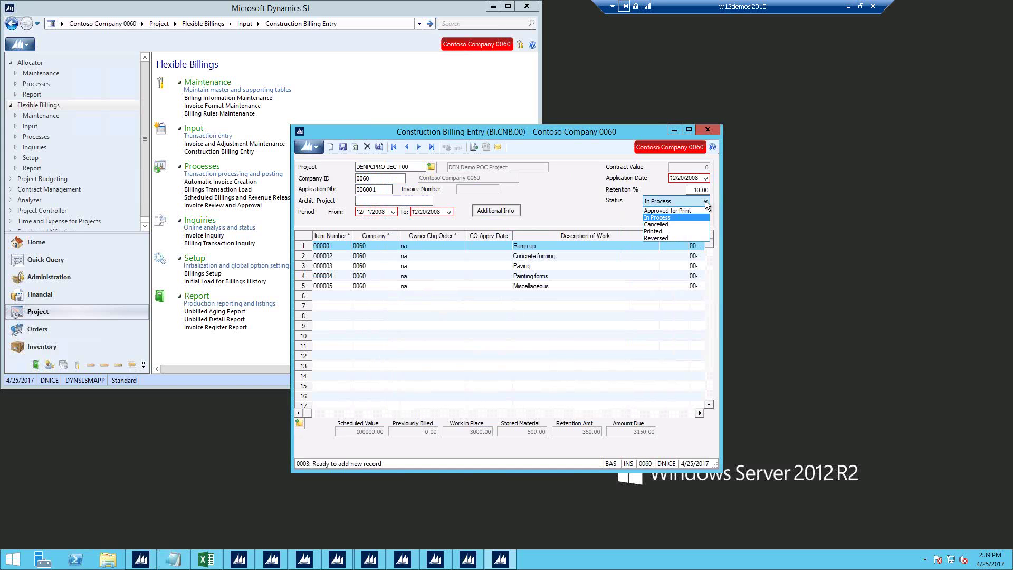
left_click(677, 210)
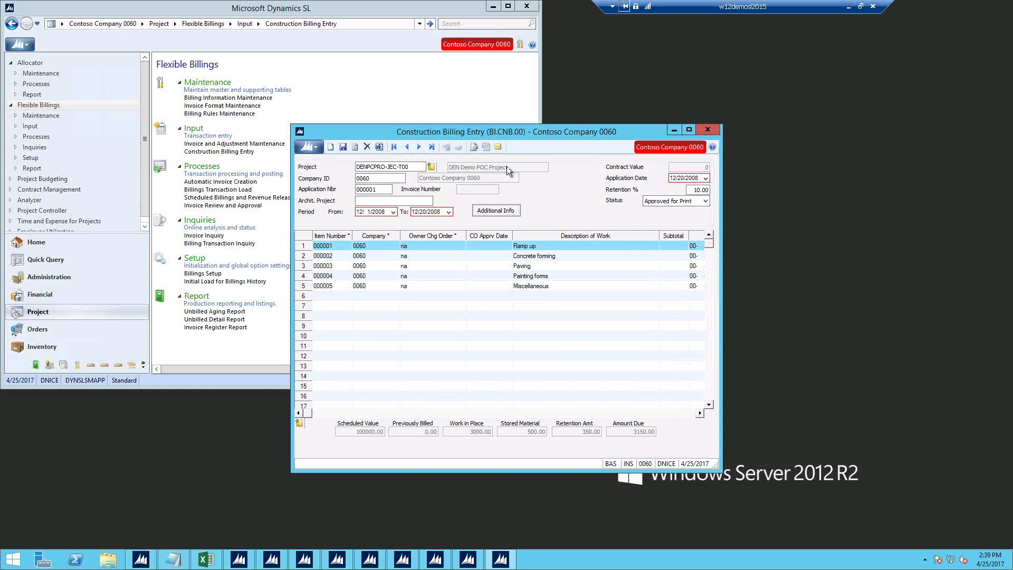
left_click(342, 146)
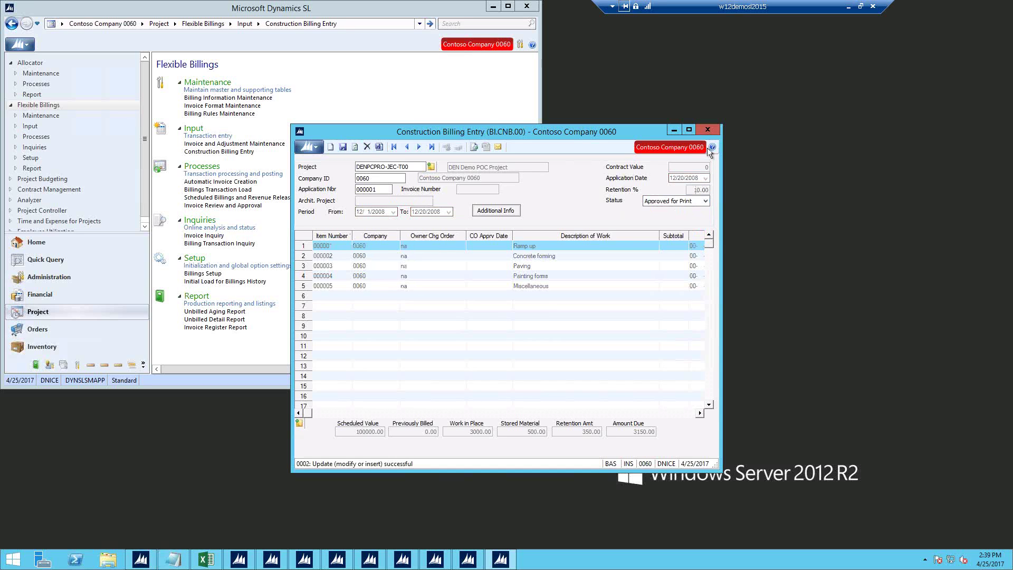
left_click(675, 132)
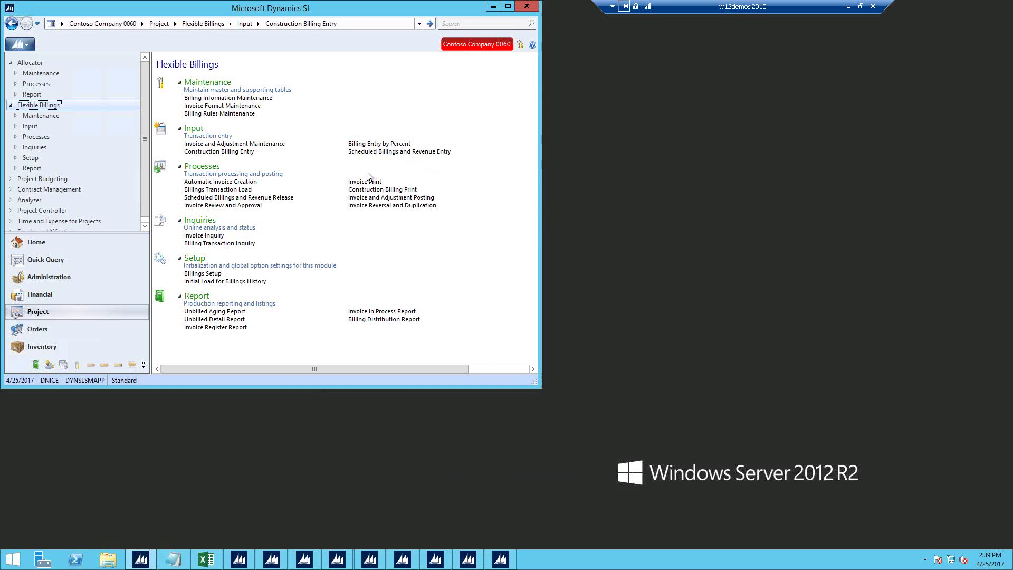
Print the Preliminary report in Construction Billing Print for project DENPCPRO-JEC-T00, using it as both the start and end project
left_click(363, 190)
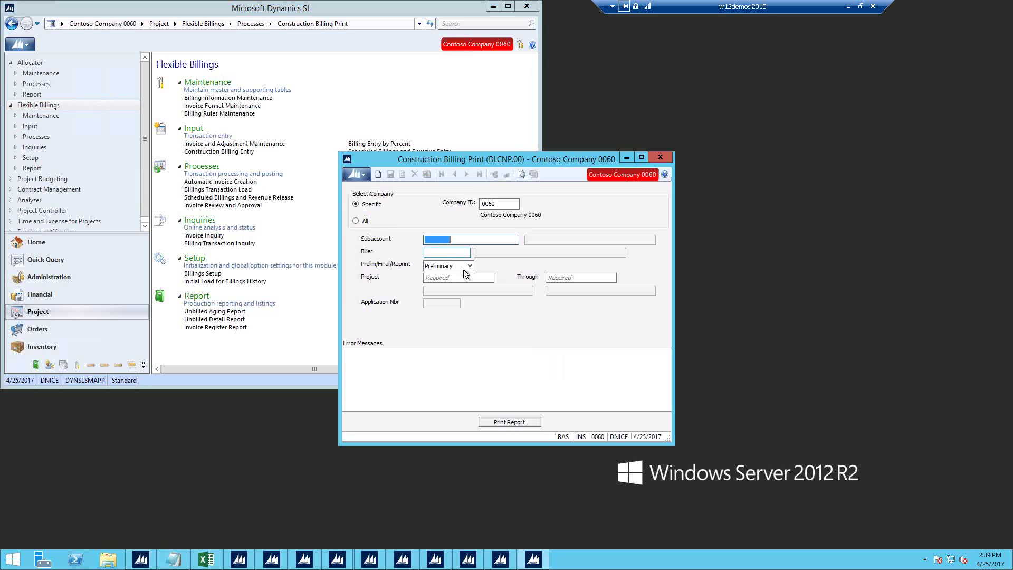
key("Tab")
left_click(461, 276)
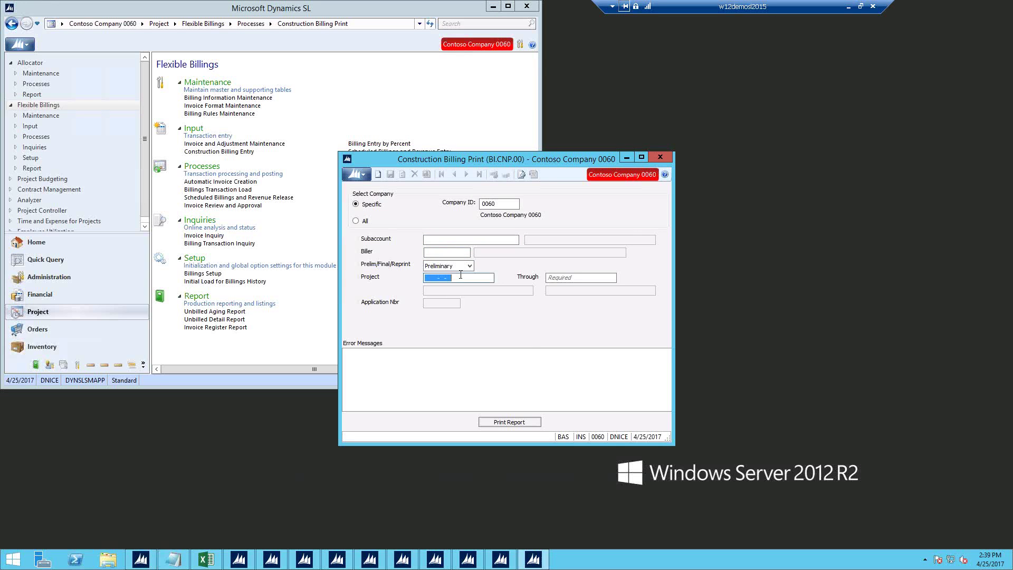
type("DEN  -  -")
key("F3")
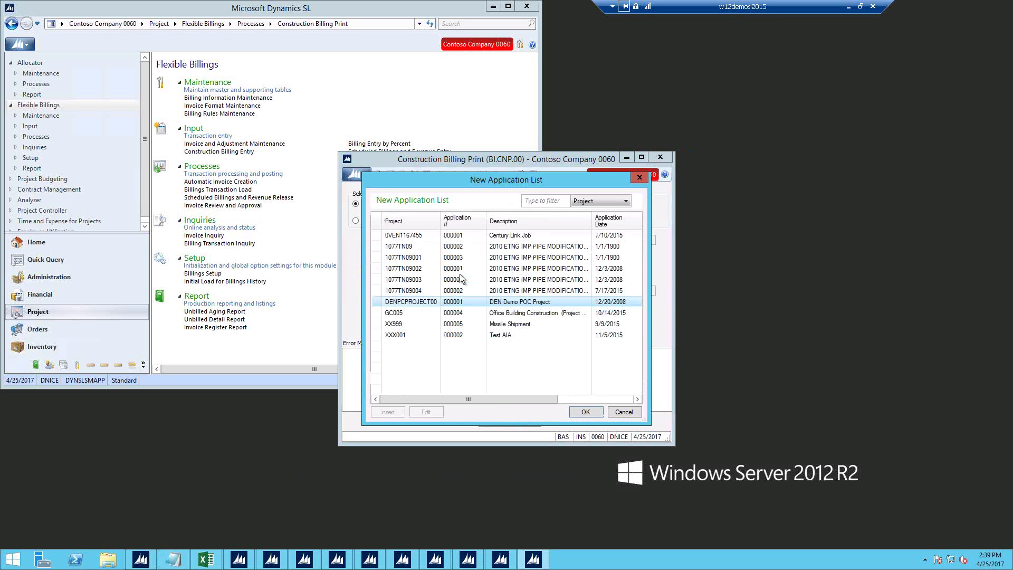
key("Return")
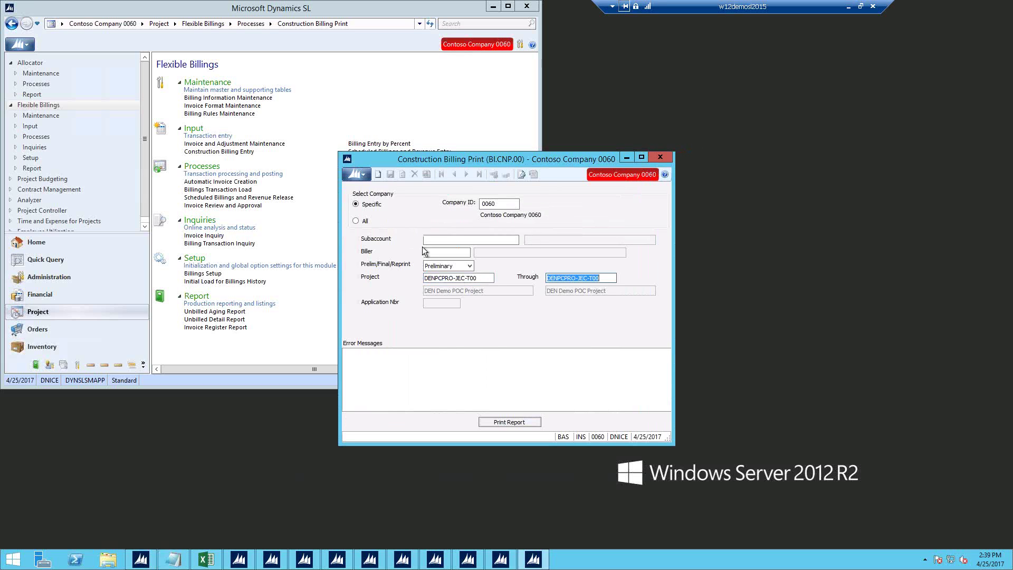
left_click(511, 424)
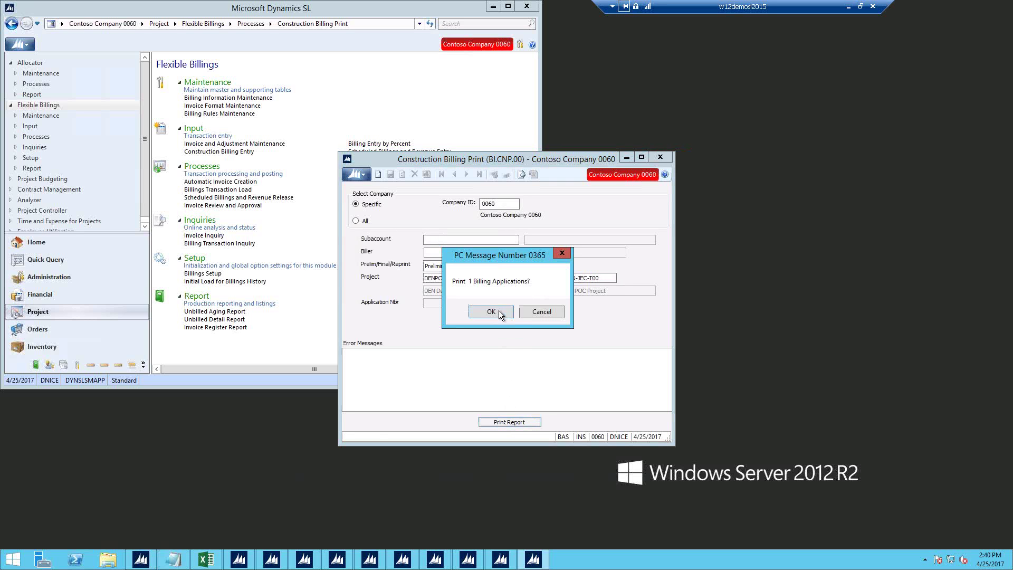
left_click(498, 310)
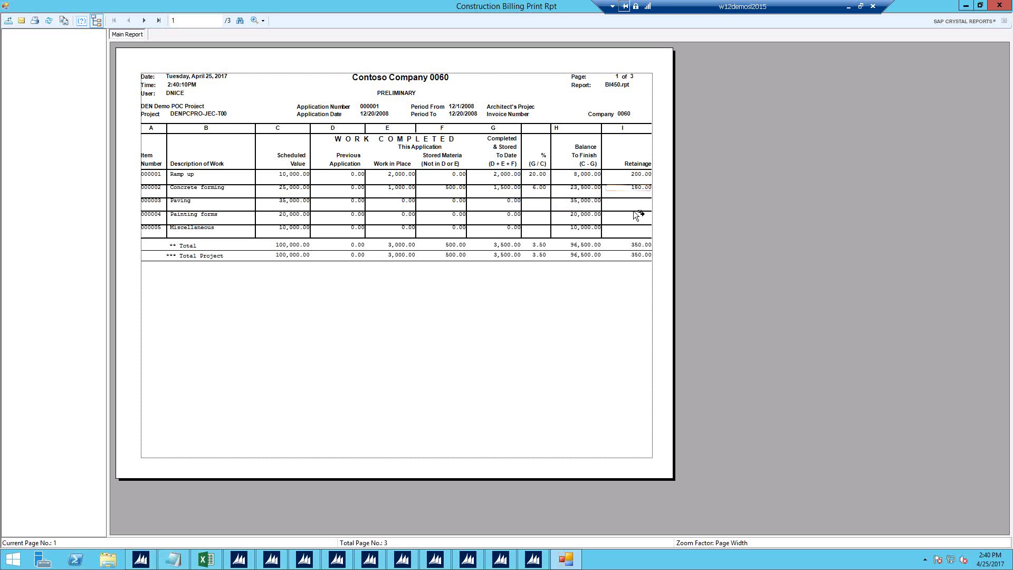
Review the contractor's application for payment on page 2 of the report, and close the report and Construction Billing Print
left_click(144, 20)
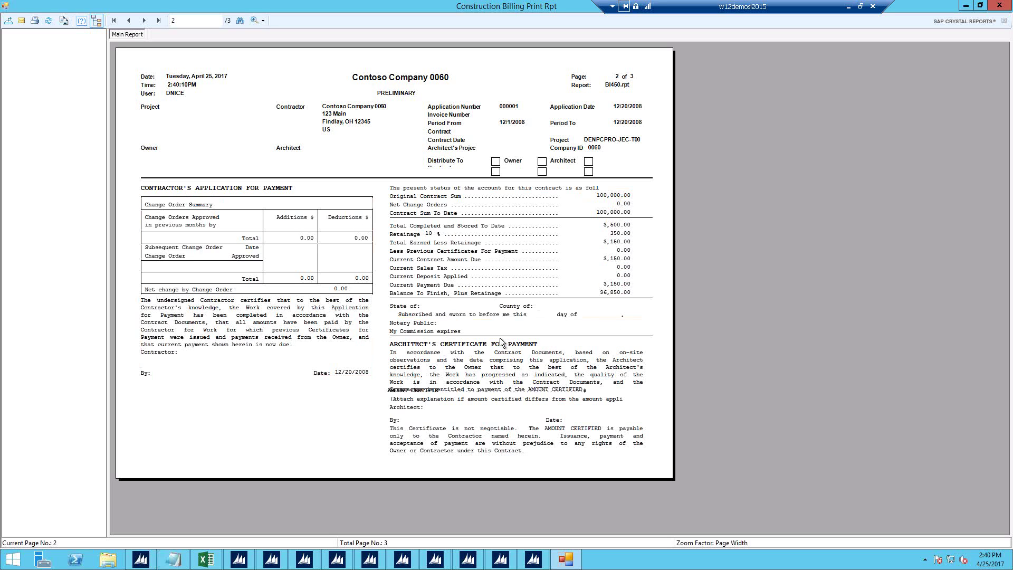
left_click(1000, 5)
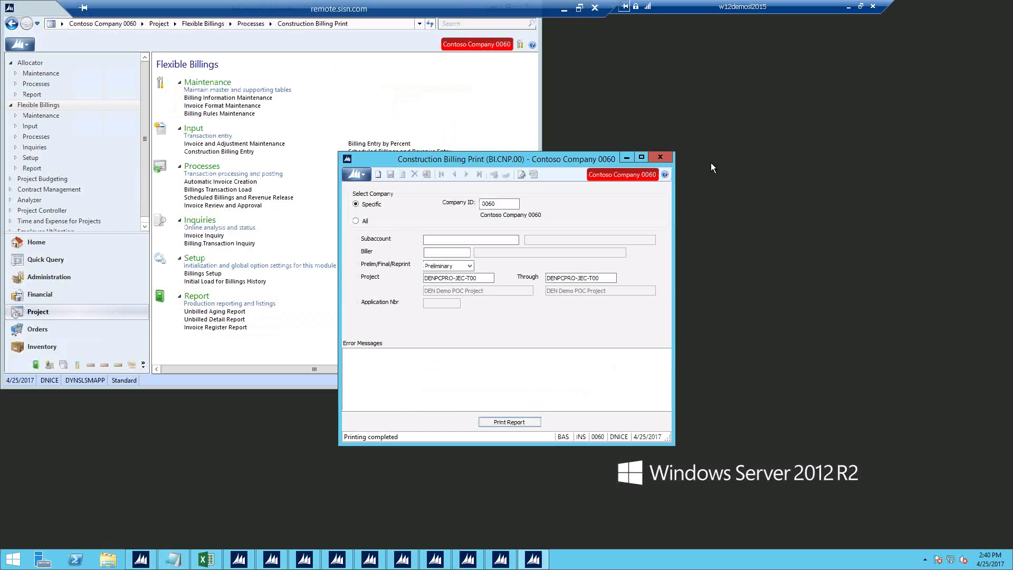
left_click(660, 157)
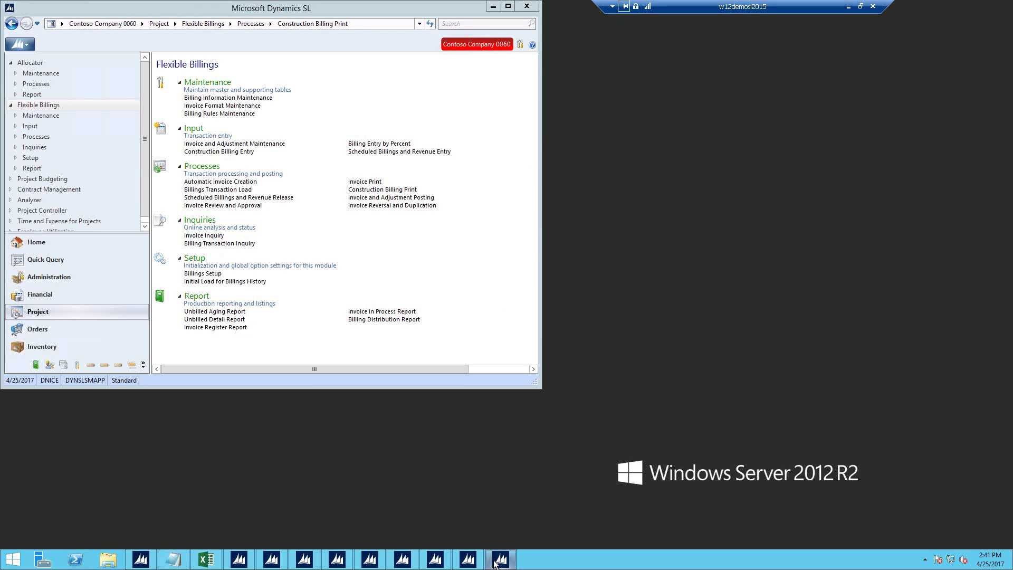
Bring up the open Billing Rules Maintenance window and load the FP (Fixed Price) billing rule
mouse_move(496, 564)
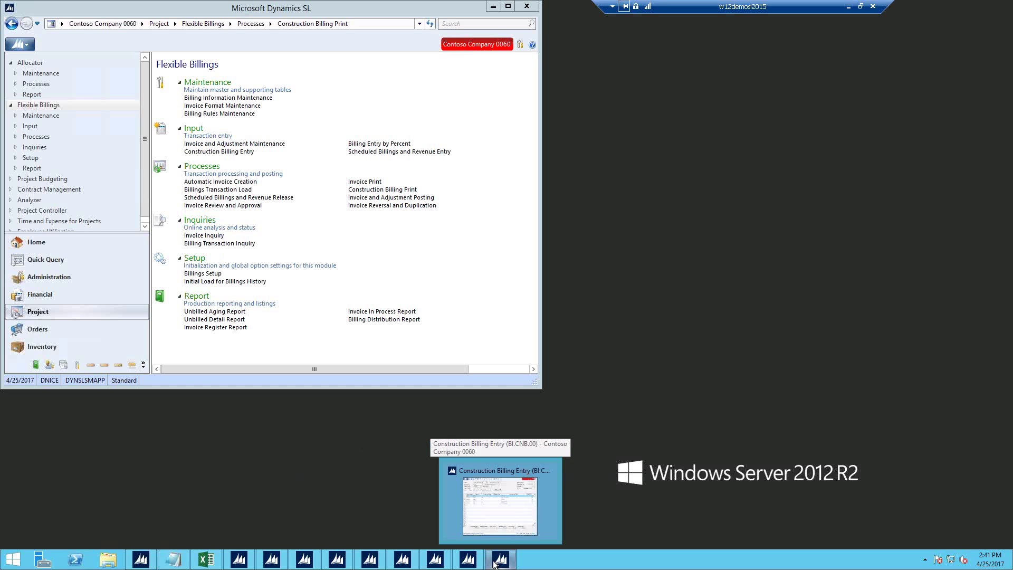
left_click(441, 564)
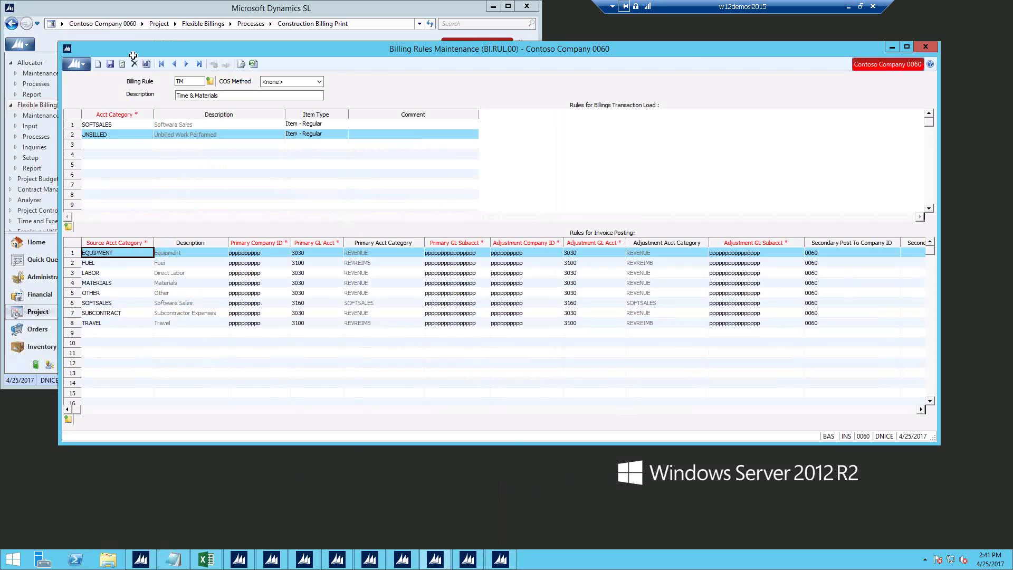
left_click(181, 82)
key("F3")
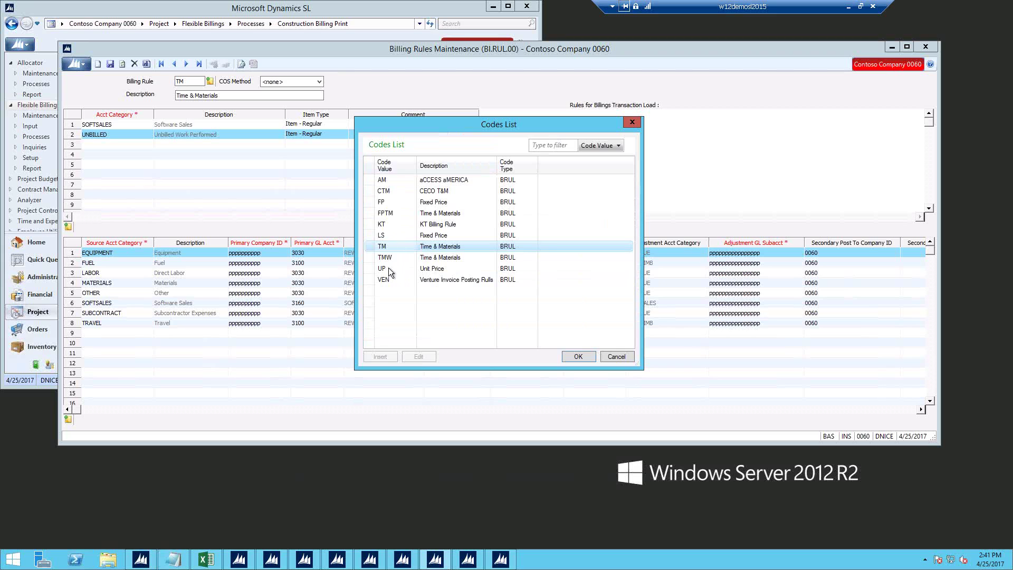
double_click(391, 203)
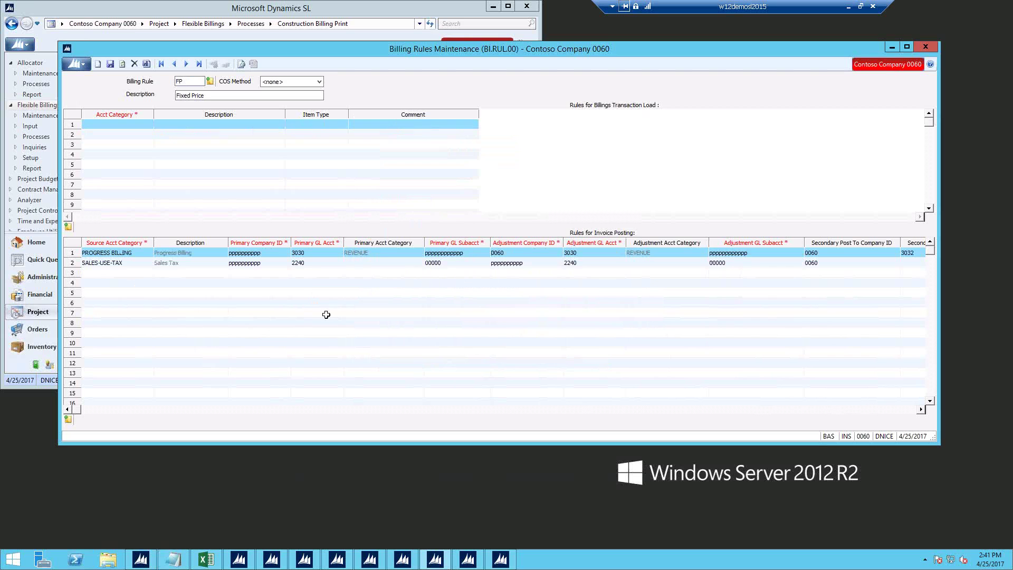
Examine the primary, adjustment and secondary GL account columns of the PROGRESS BILLING invoice posting rule
left_click(314, 254)
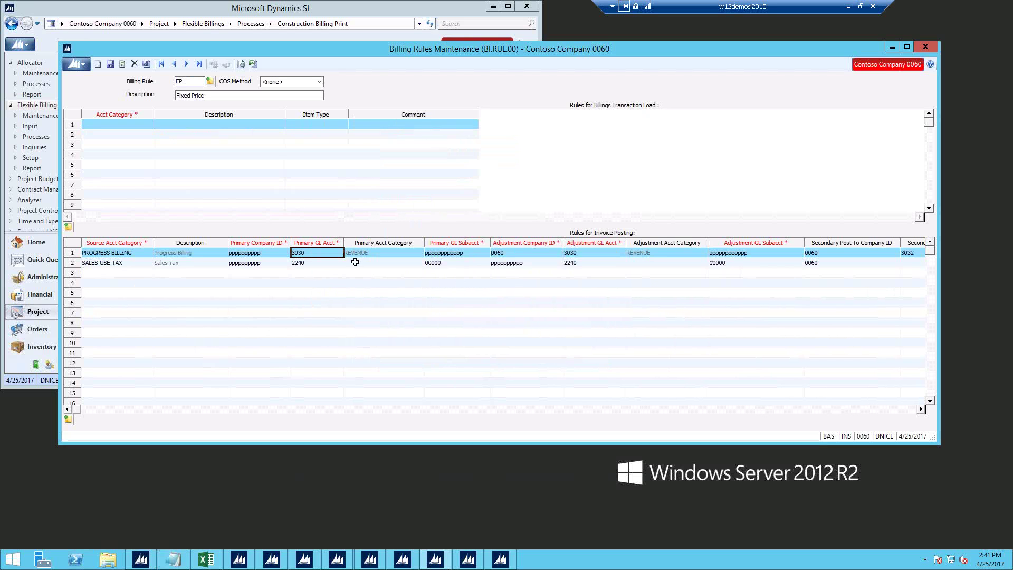
left_click(581, 255)
left_click(921, 410)
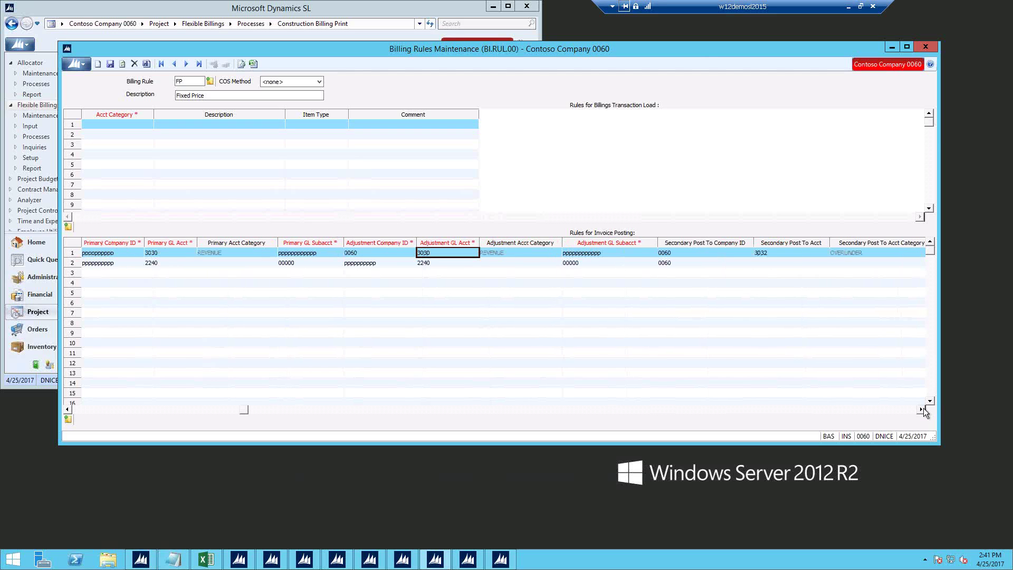
left_click(921, 410)
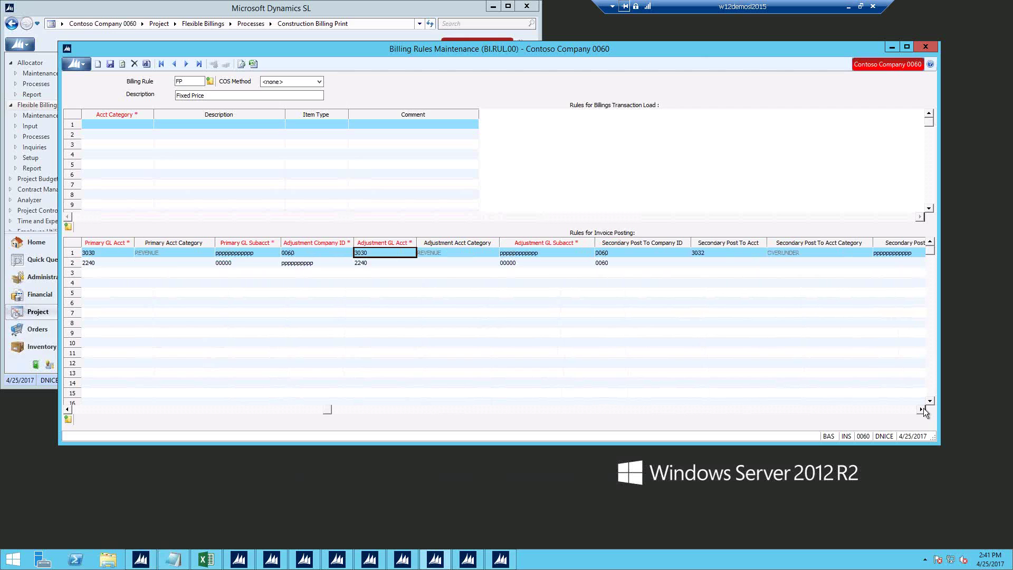
left_click(921, 409)
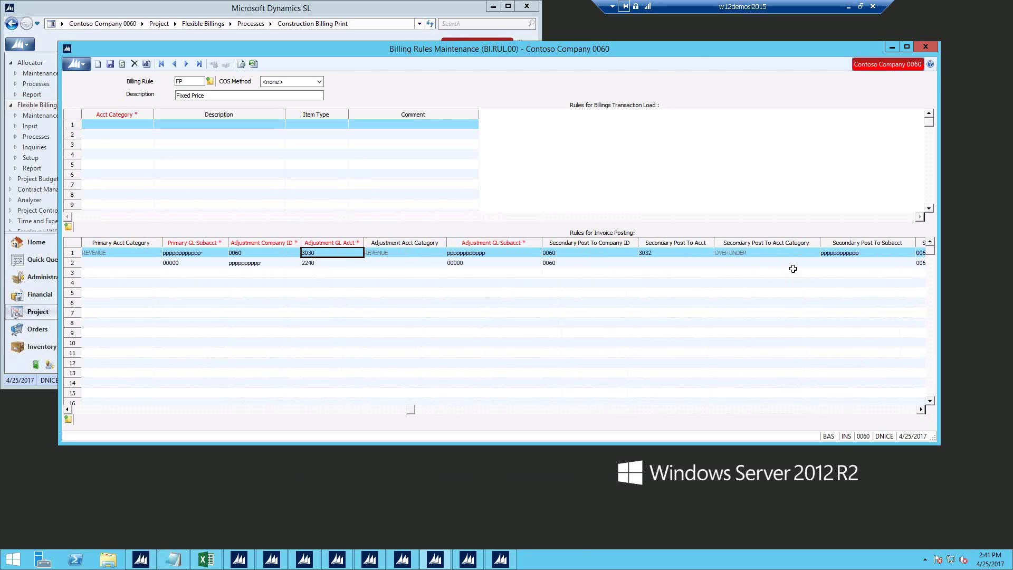
Switch to Adobe Acrobat Reader, examine the Fixed Price Billing and Revenue Recognition Setup PDF maximized, and close it
mouse_move(581, 8)
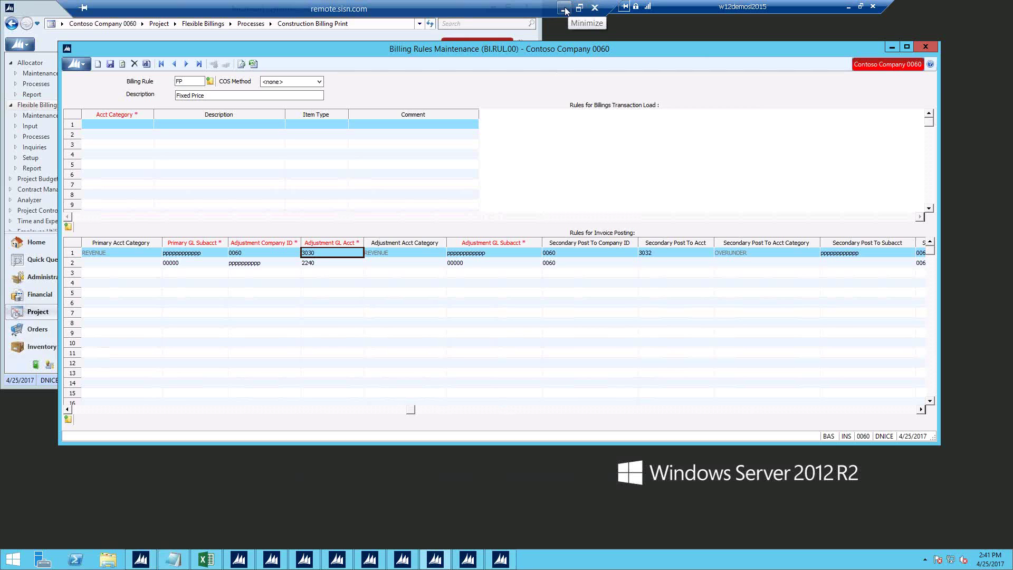
left_click(564, 9)
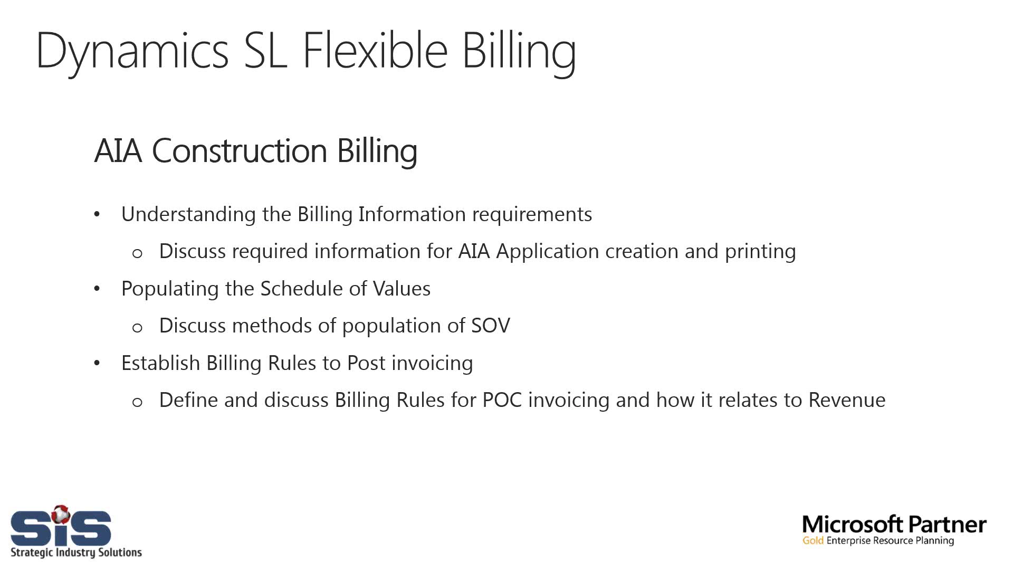
key("super")
left_click(382, 562)
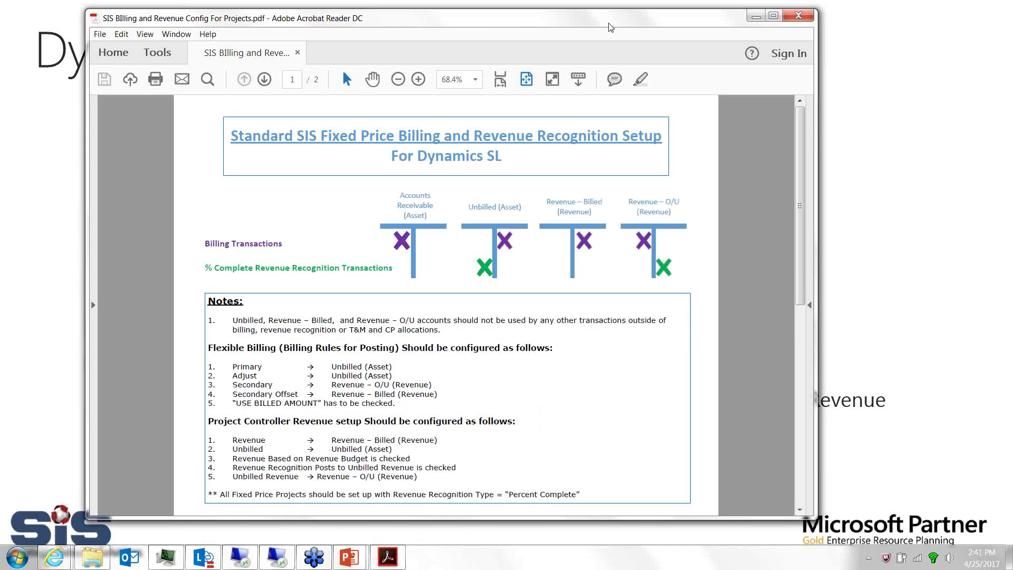
double_click(611, 21)
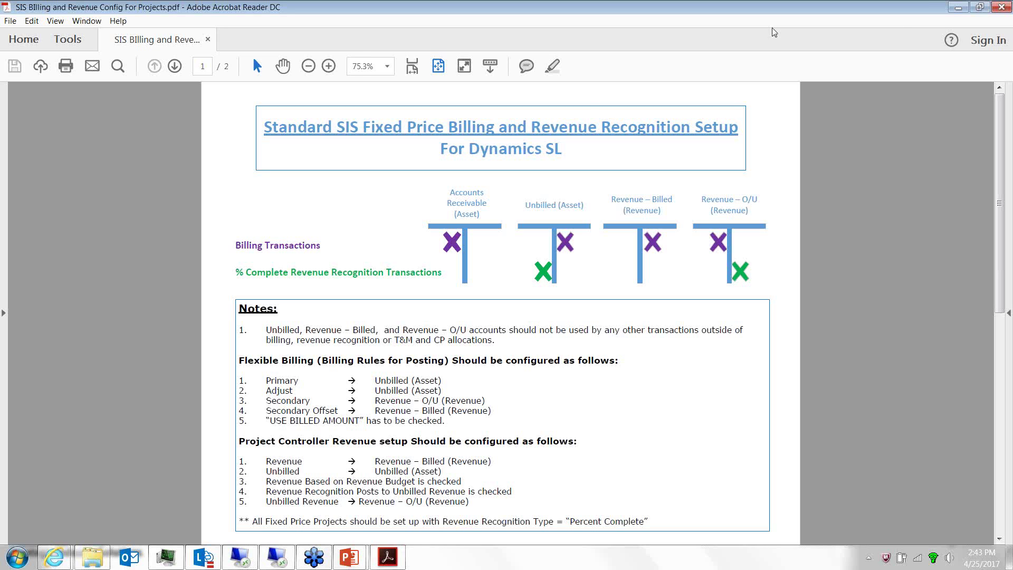
left_click(998, 7)
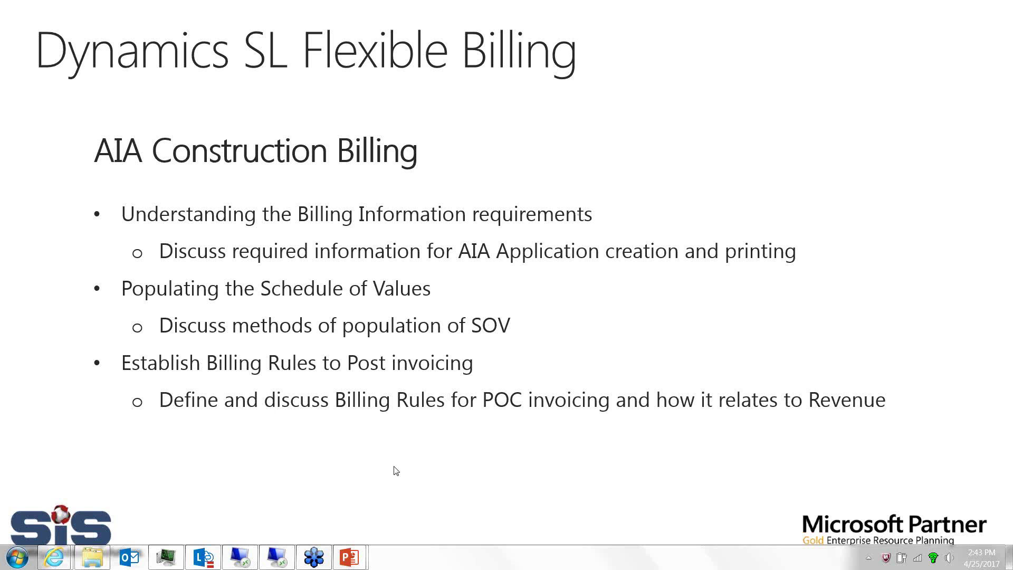
Back in Dynamics SL, close Billing Rules Maintenance and load project DENPCPROJECT00 in EAC Revision Maintenance from Project Manager Central
left_click(275, 559)
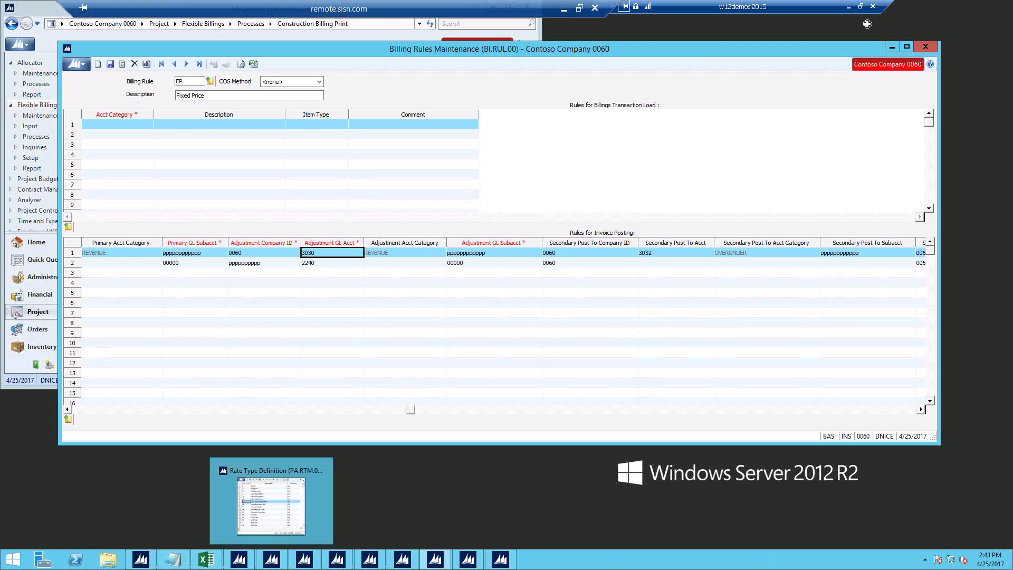
left_click(932, 48)
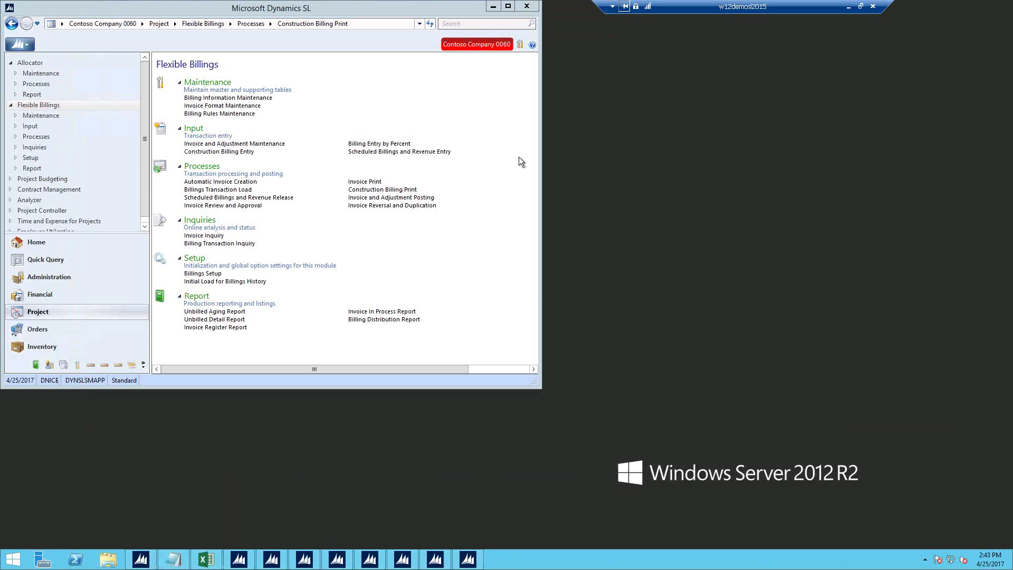
left_click(90, 365)
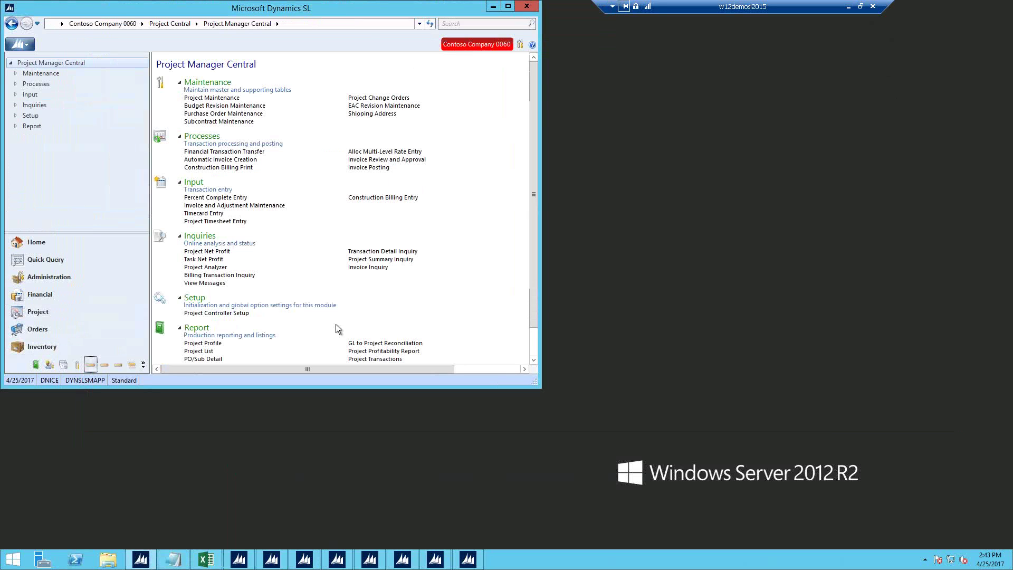
left_click(382, 105)
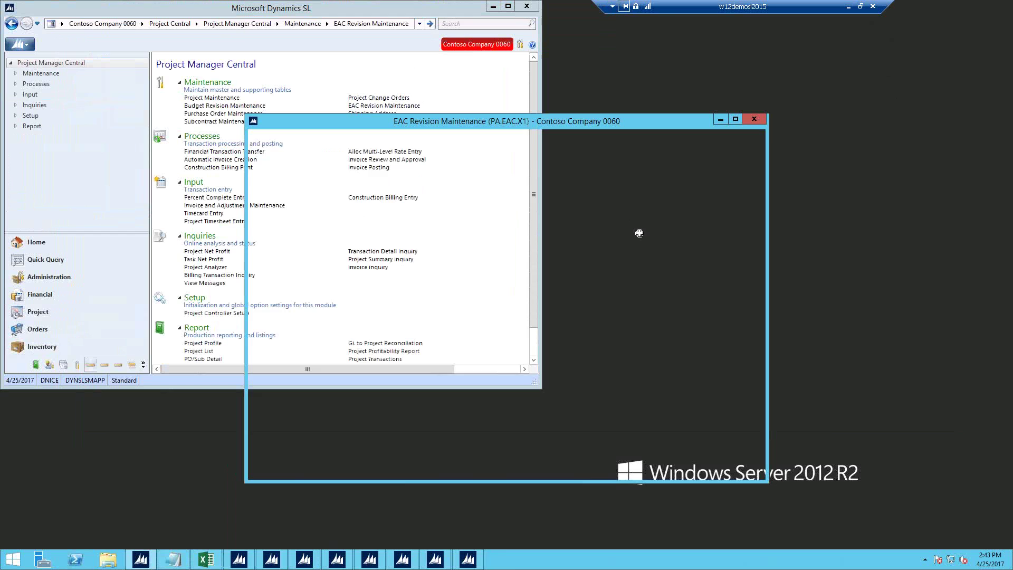
type("DEN")
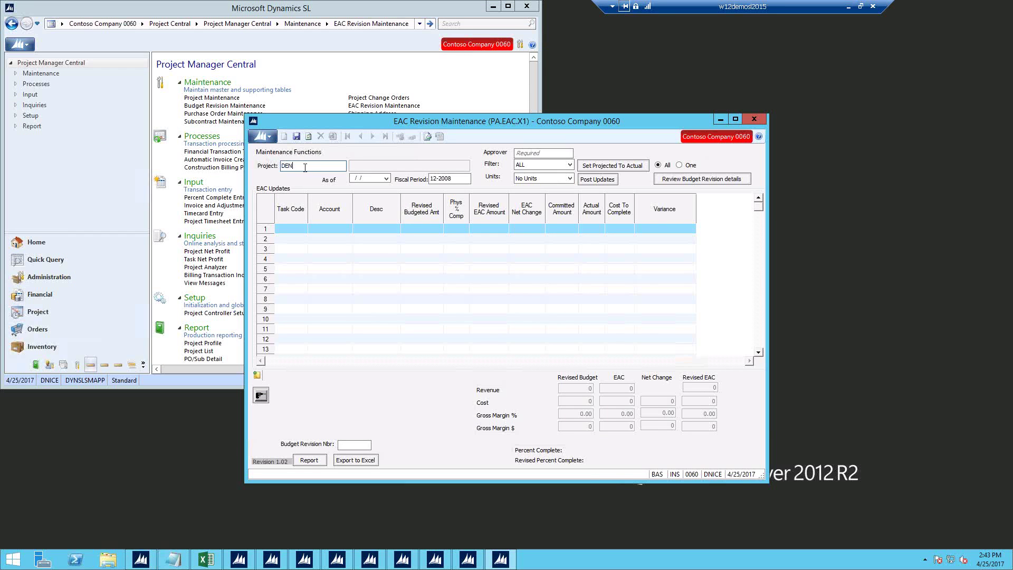
key("F3")
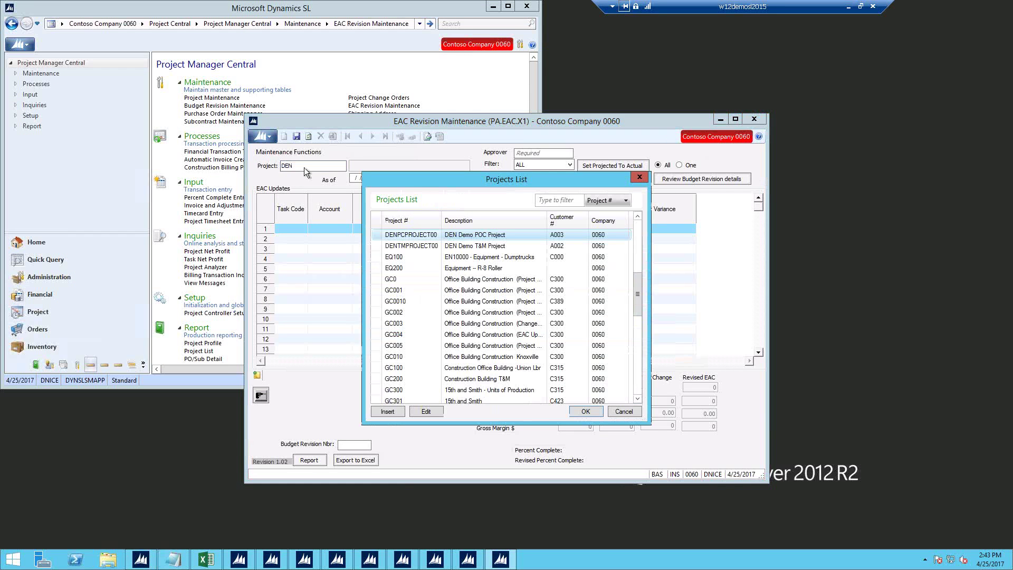
key("Return")
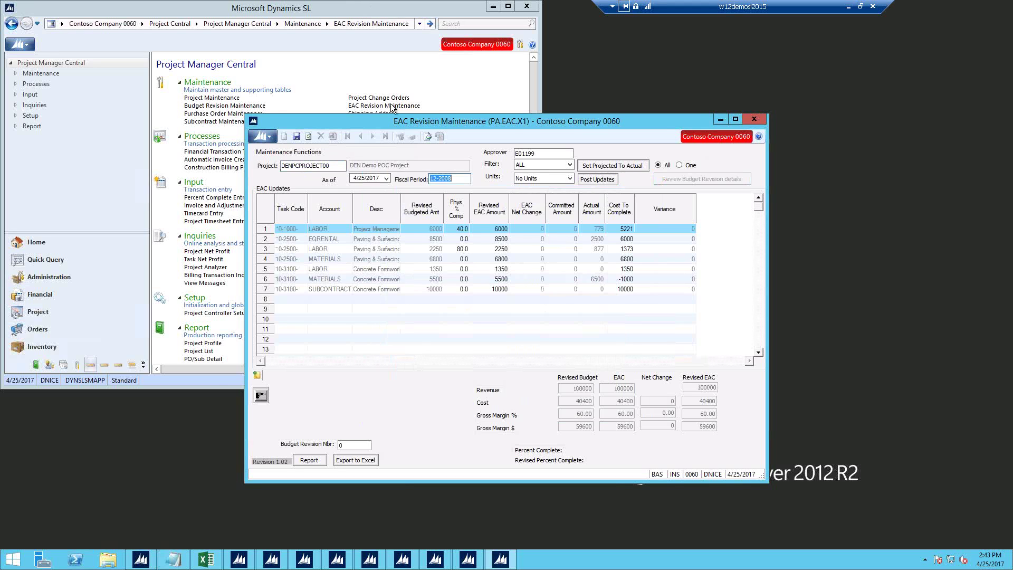
left_click_drag(436, 124, 390, 107)
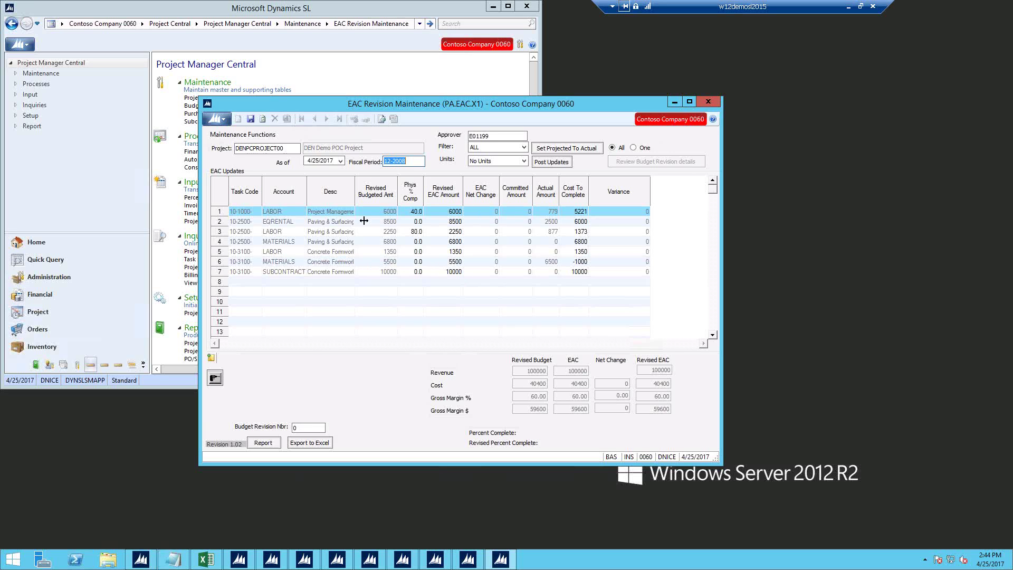
Examine the budget, EAC, actual and cost-to-complete amounts of the Project Management labor line, and set projected to actual for all lines
left_click(385, 212)
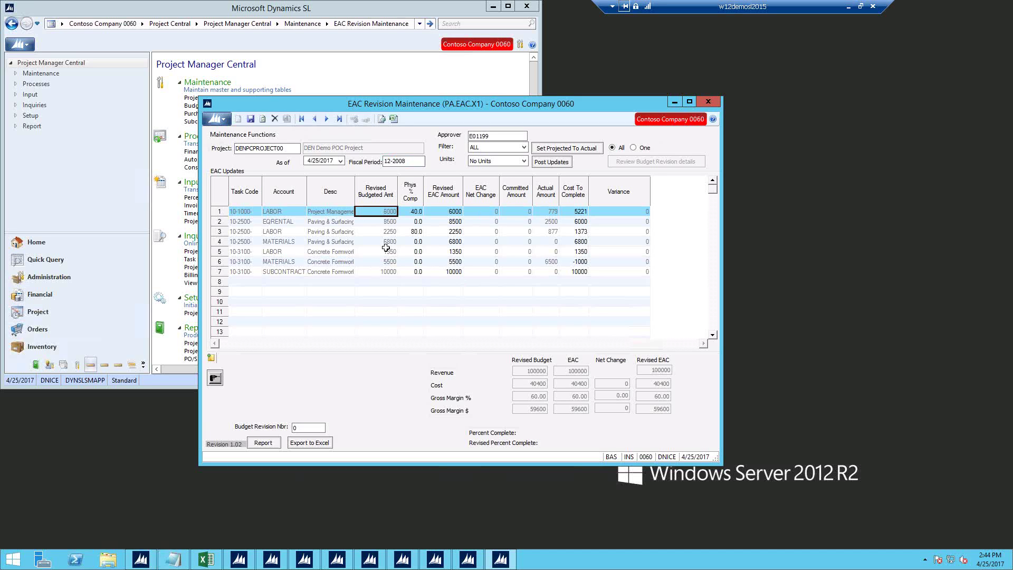
left_click(449, 212)
left_click(548, 211)
left_click(580, 211)
left_click(451, 211)
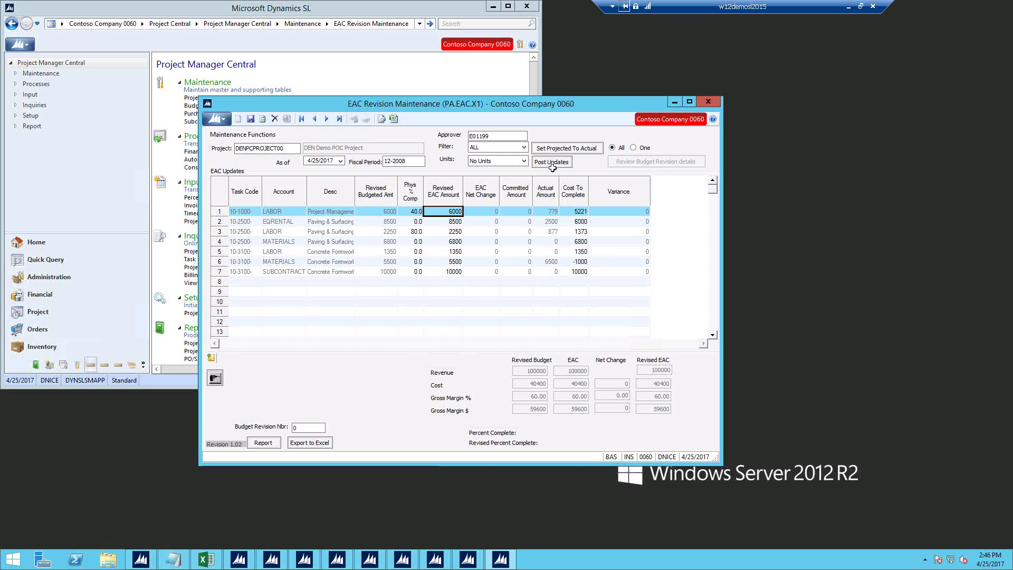
left_click(558, 150)
left_click(565, 149)
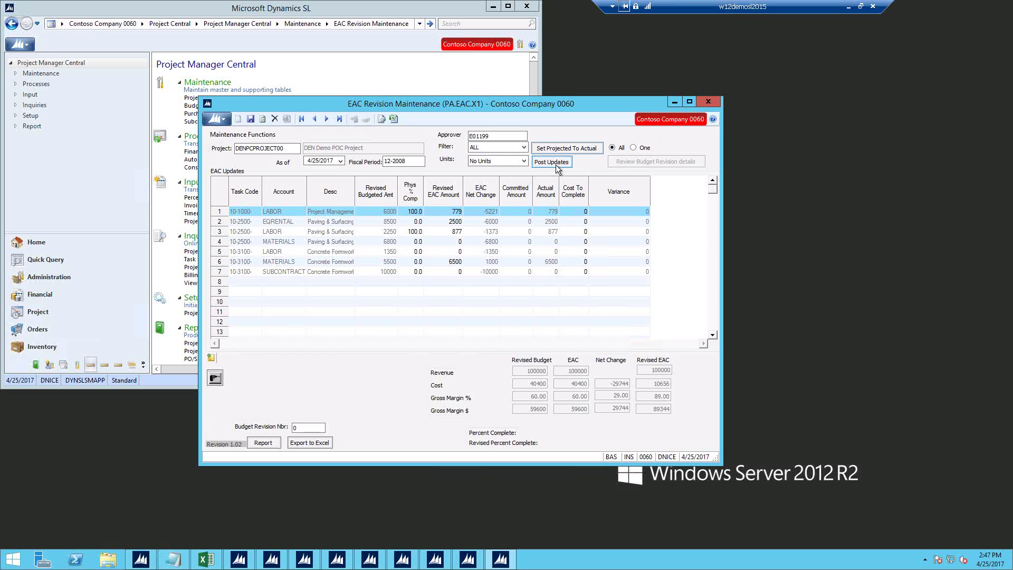
left_click(848, 7)
left_click(563, 8)
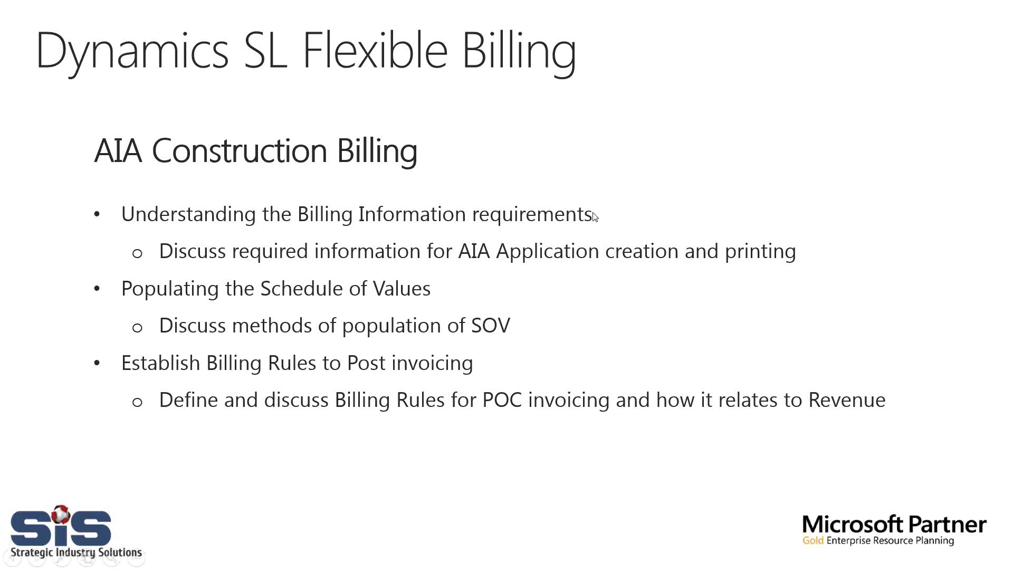
left_click(629, 331)
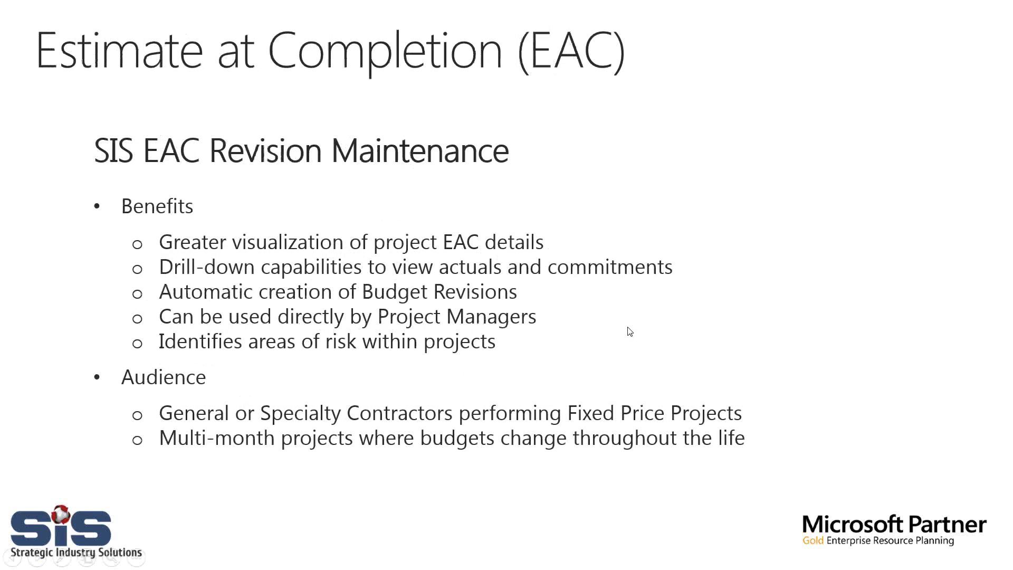
left_click(629, 331)
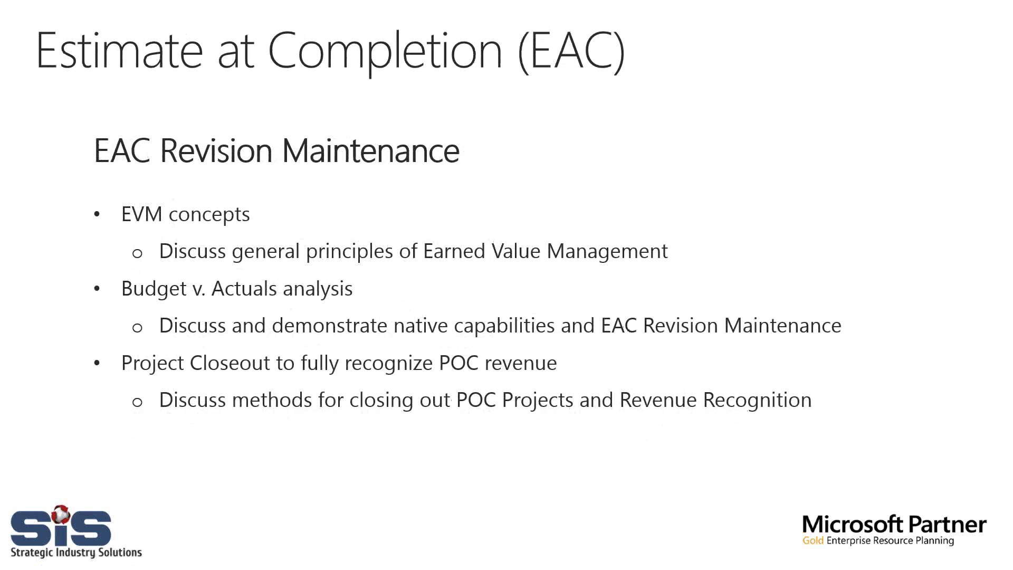
key("Right")
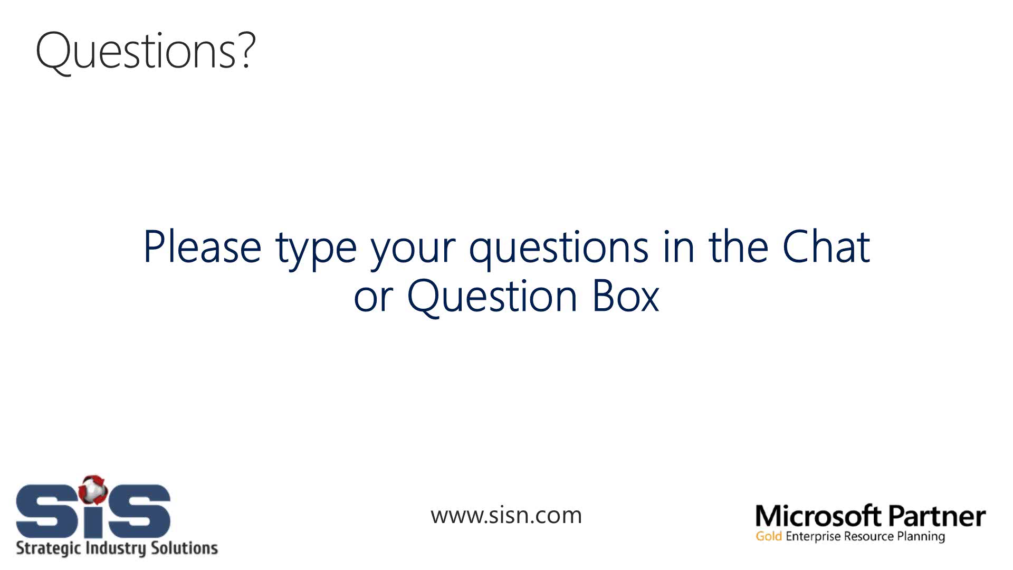
Switch from the slide show back to the remote Dynamics SL session and display the Project Budgeting functions of the Project area
key("super")
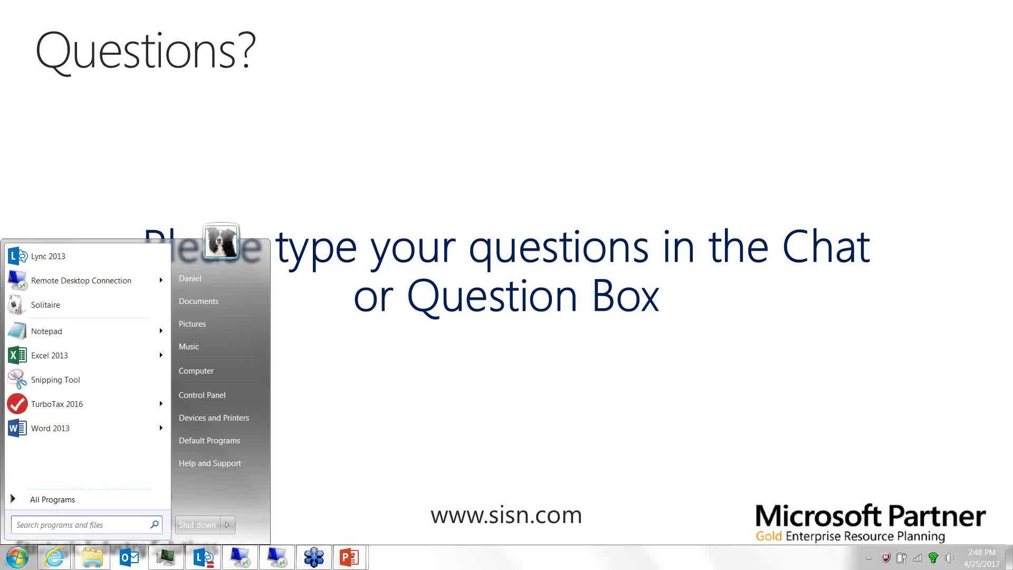
left_click(273, 557)
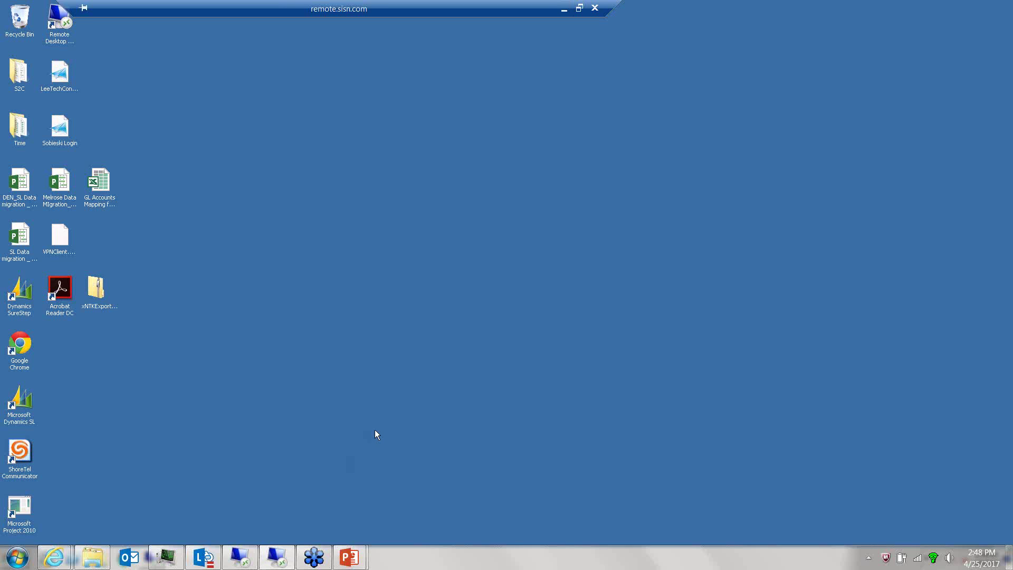
left_click(152, 559)
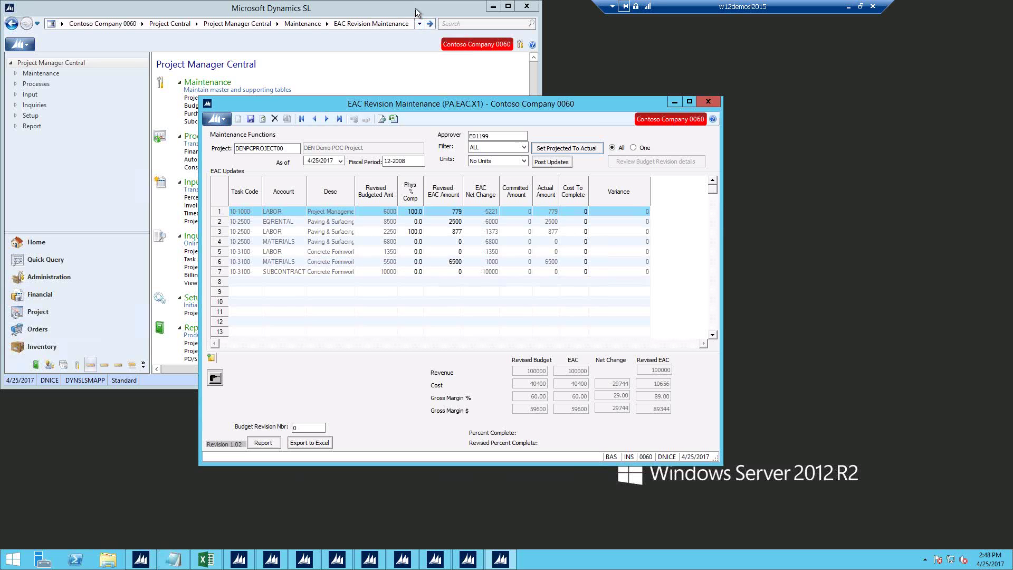
left_click(417, 12)
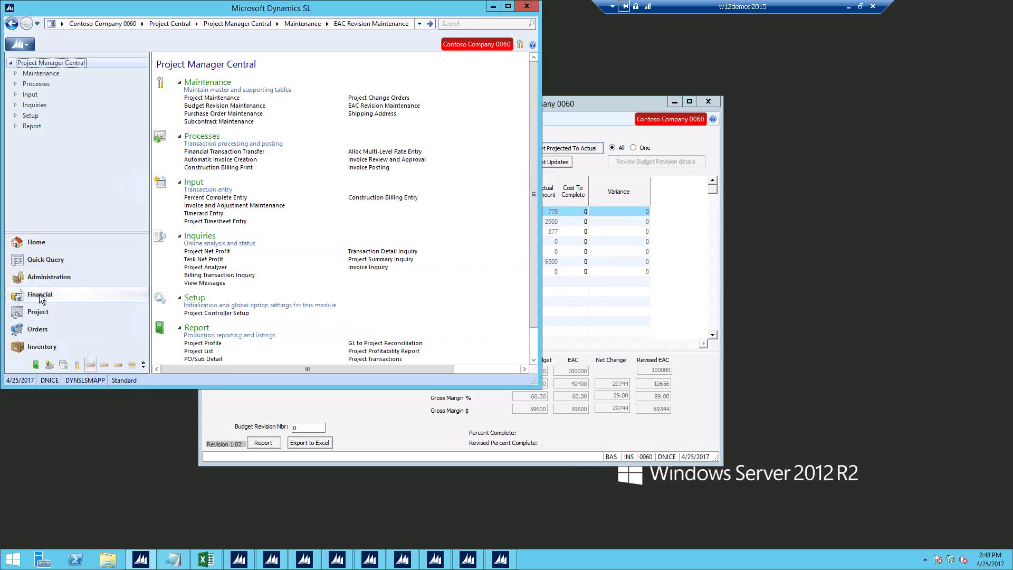
left_click(39, 311)
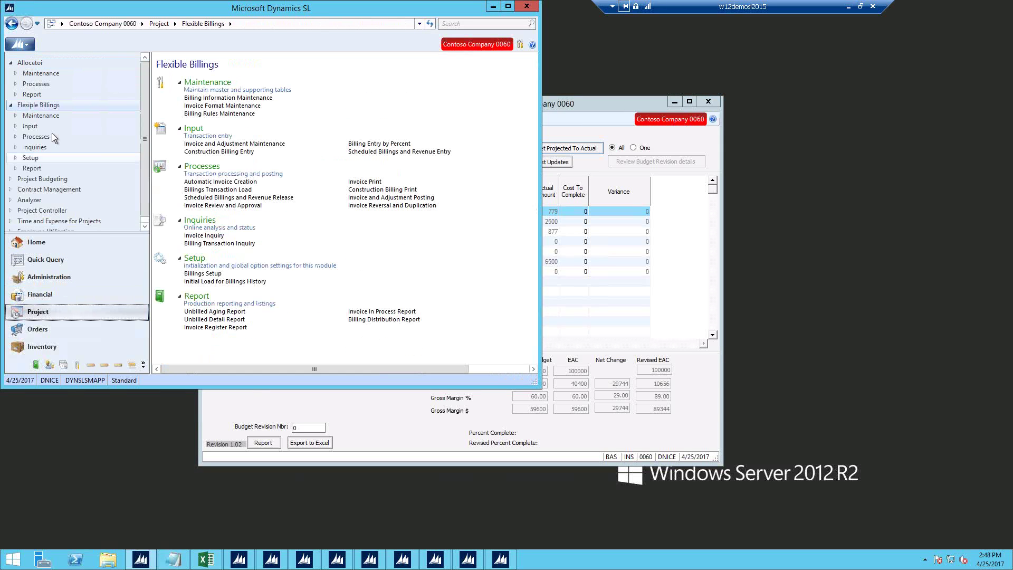
left_click(12, 107)
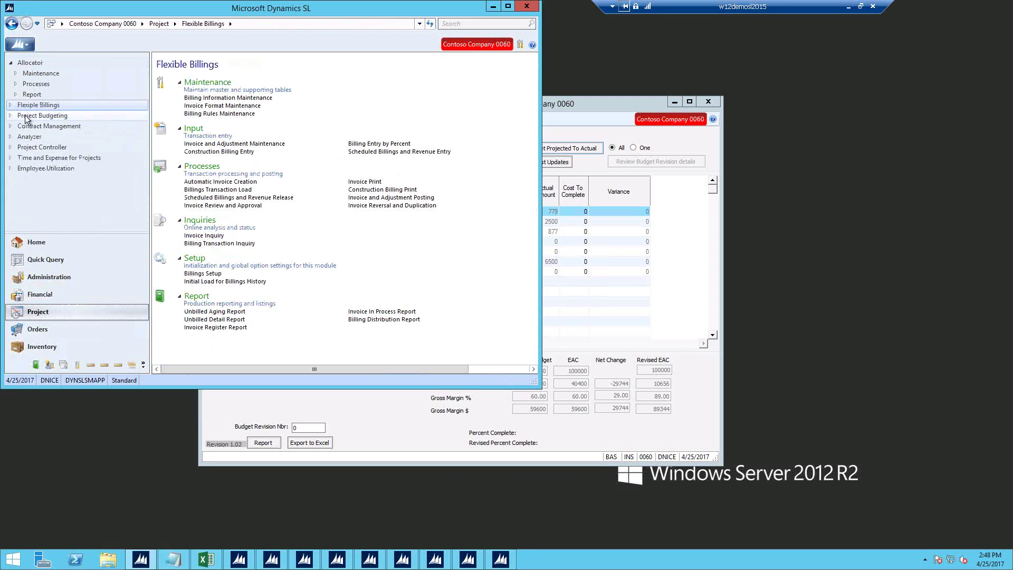
left_click(31, 115)
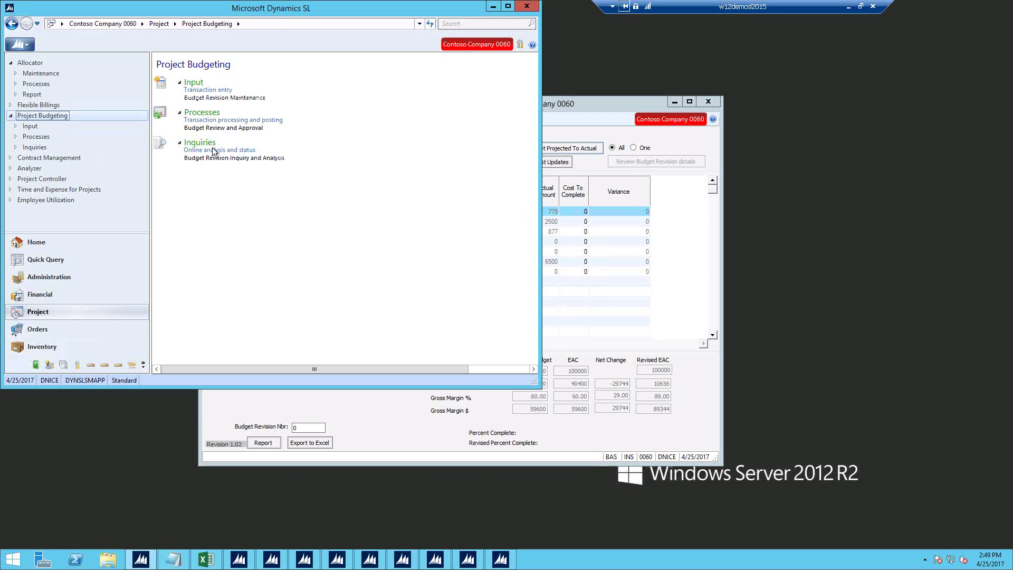
Load revision 0001 of the DEN Demo POC Project in Budget Revision Inquiry and Analysis, and examine its columns with the window maximized
left_click(228, 158)
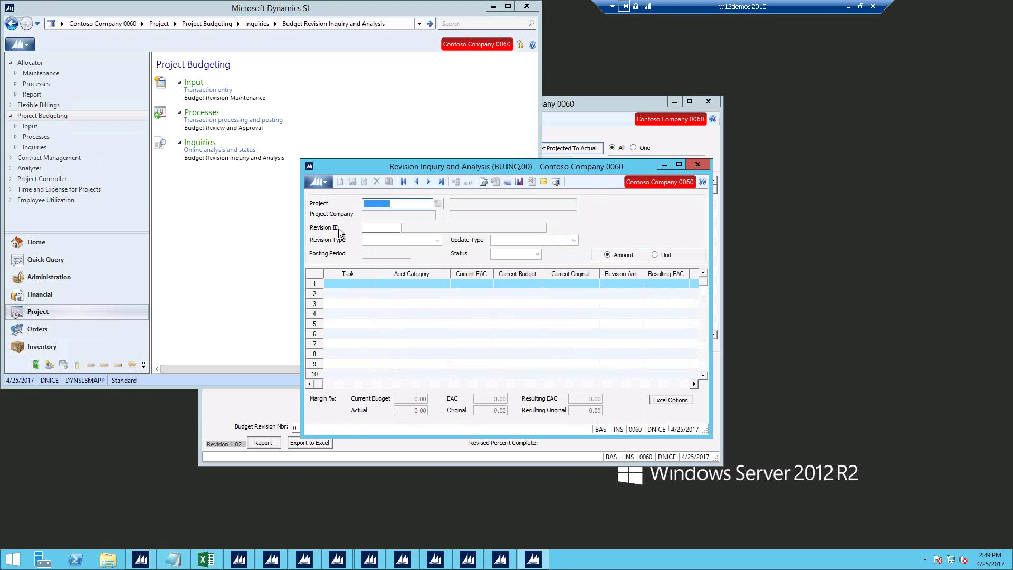
type("DEN")
key("F3")
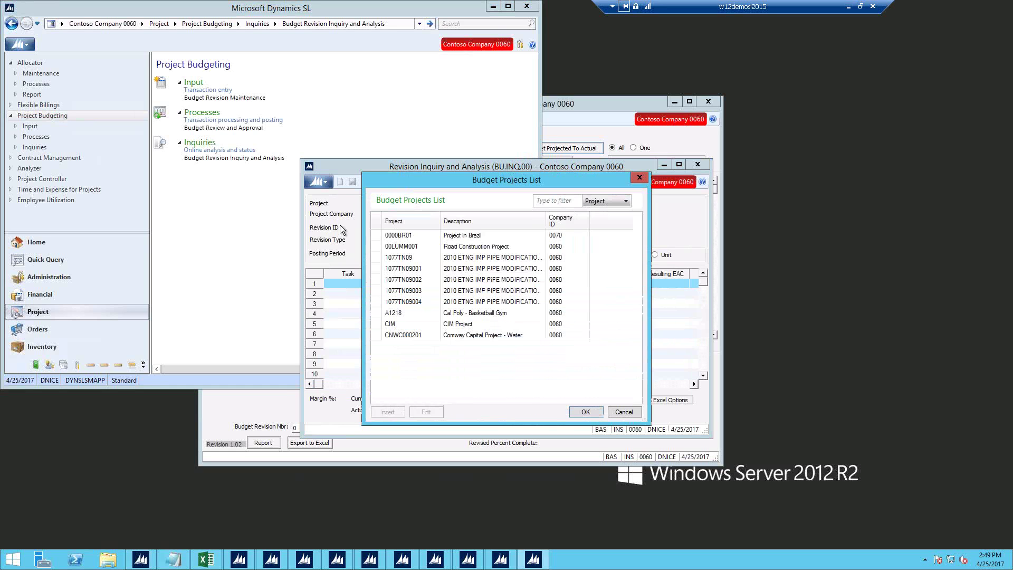
key("Return")
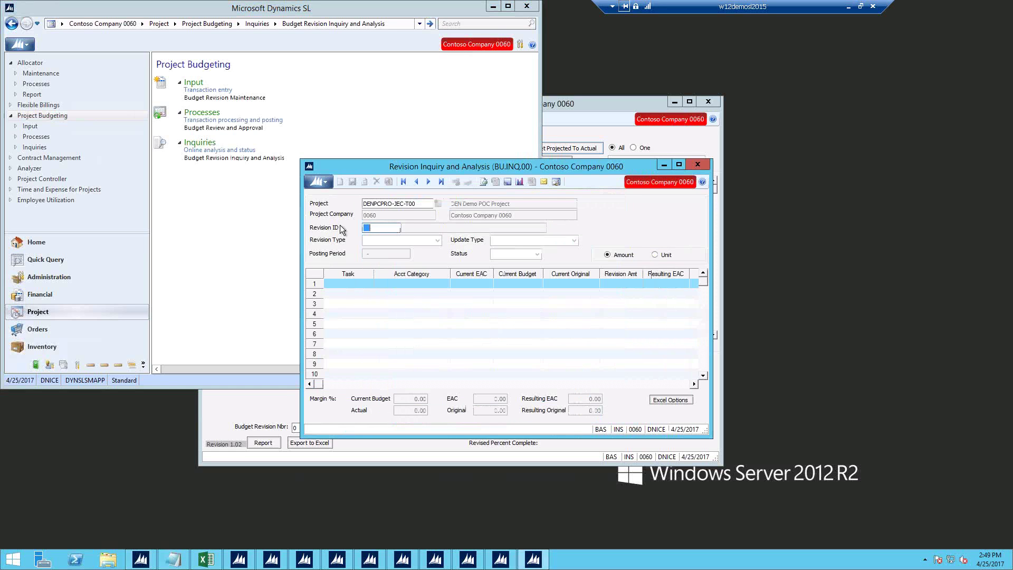
key("F3")
key("Return")
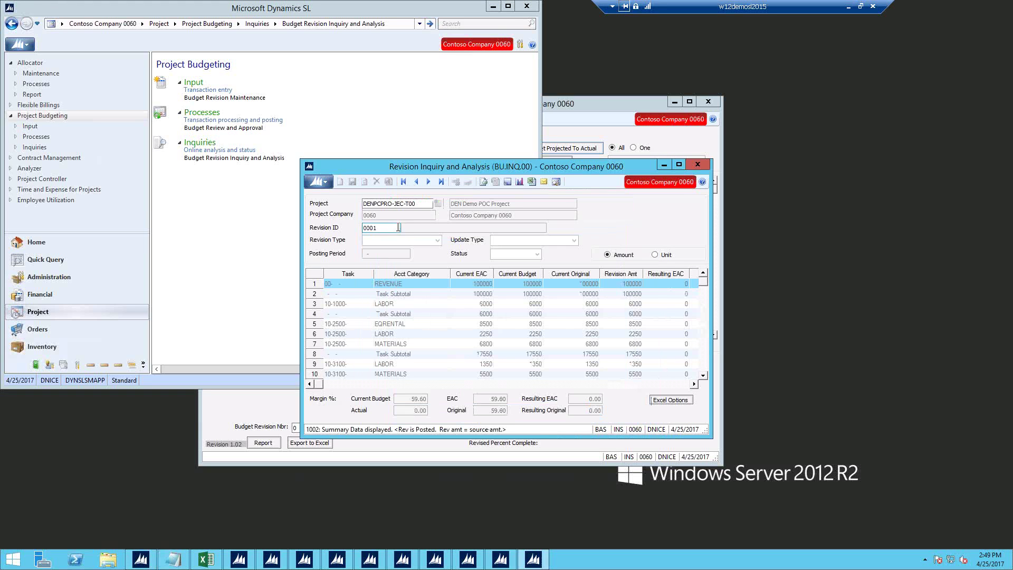
double_click(514, 167)
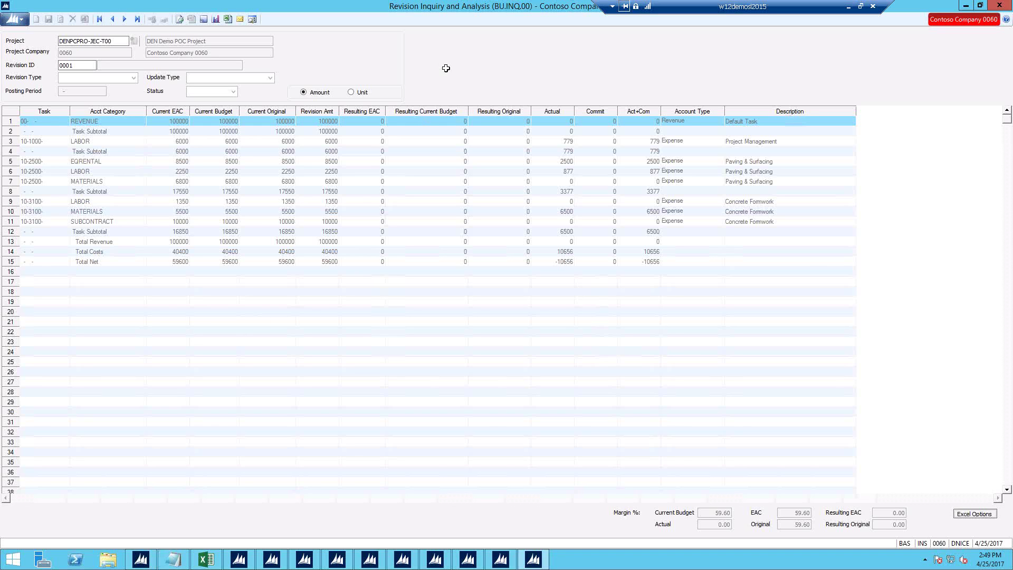
double_click(470, 7)
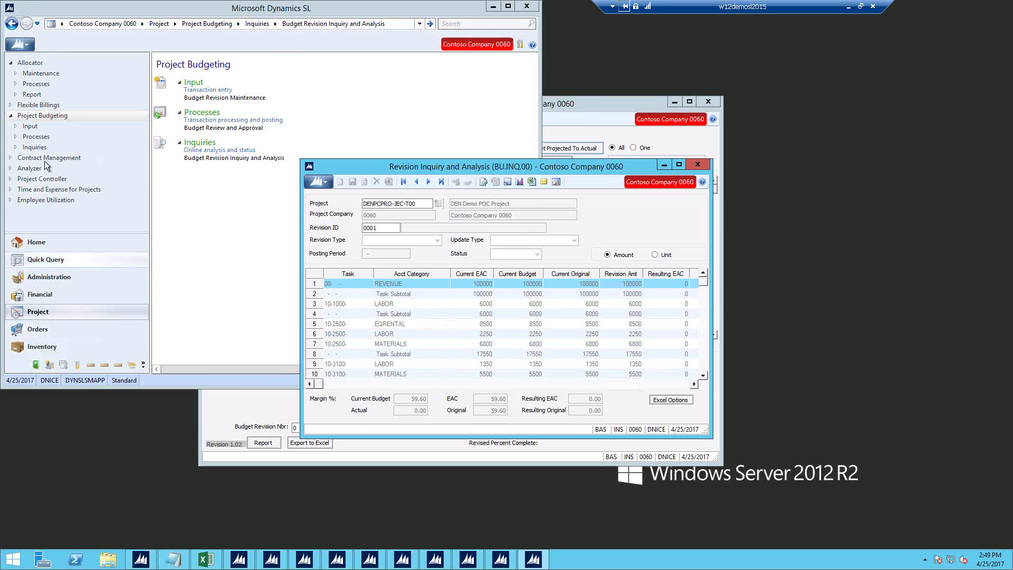
Open Budget Reports from Project Controller and choose the Orig Budget EAC and Variances report format
left_click(43, 179)
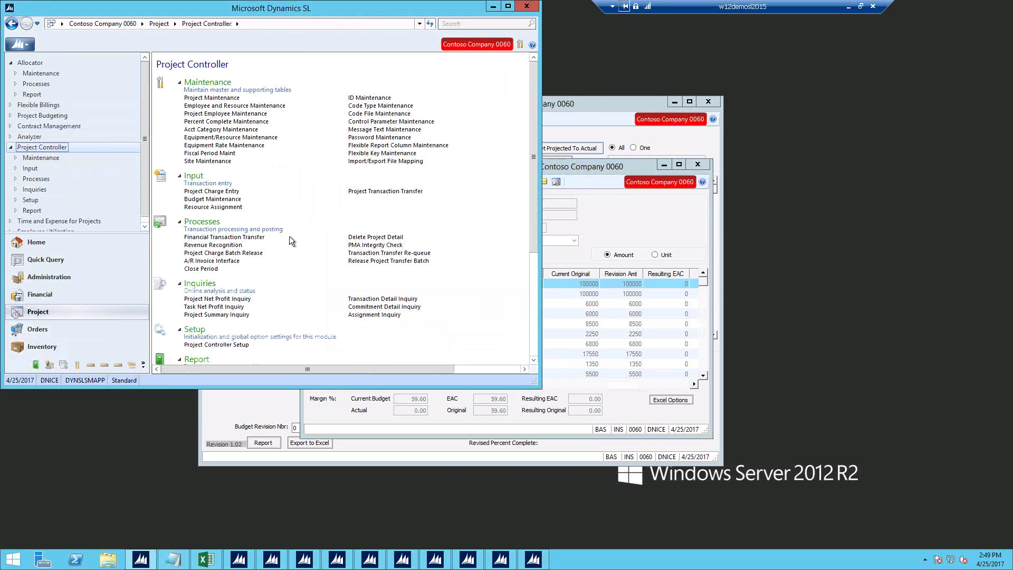
left_click(533, 307)
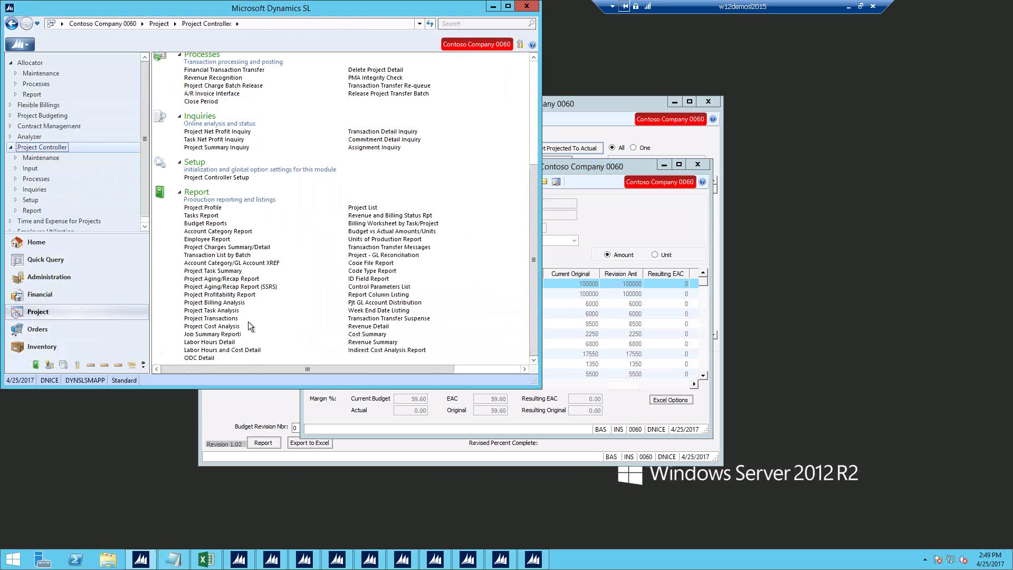
left_click(202, 224)
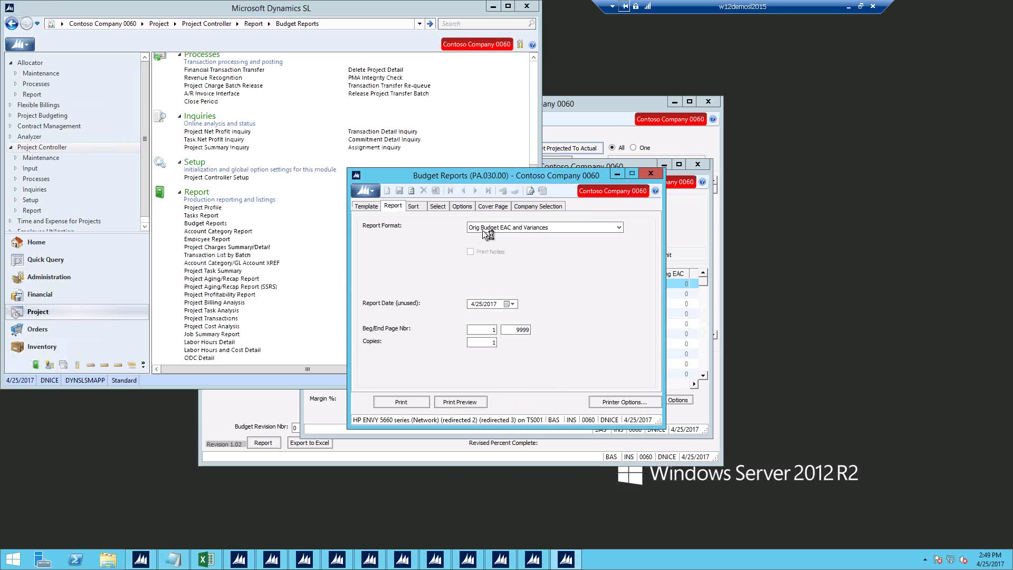
left_click(524, 230)
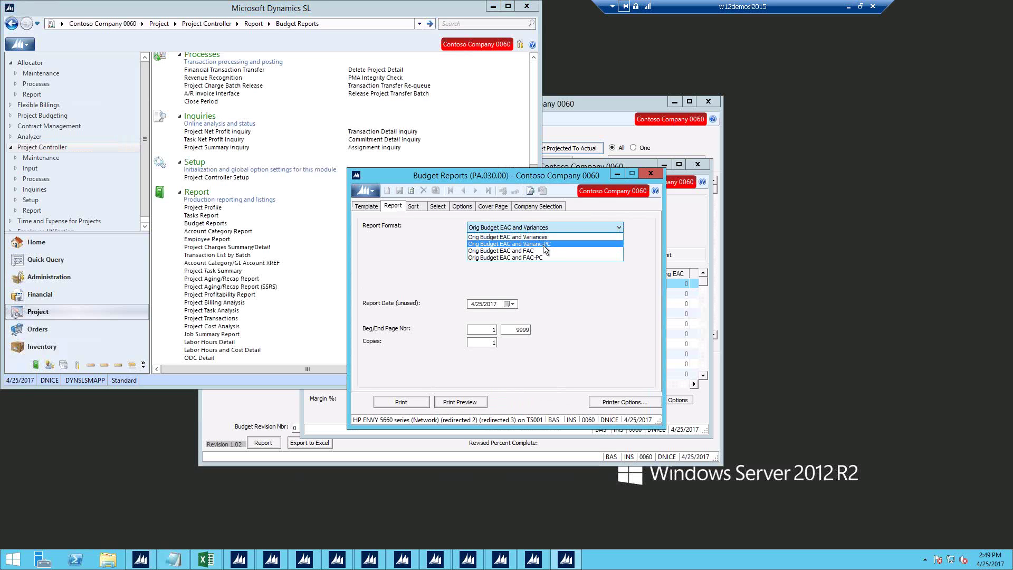
left_click(543, 237)
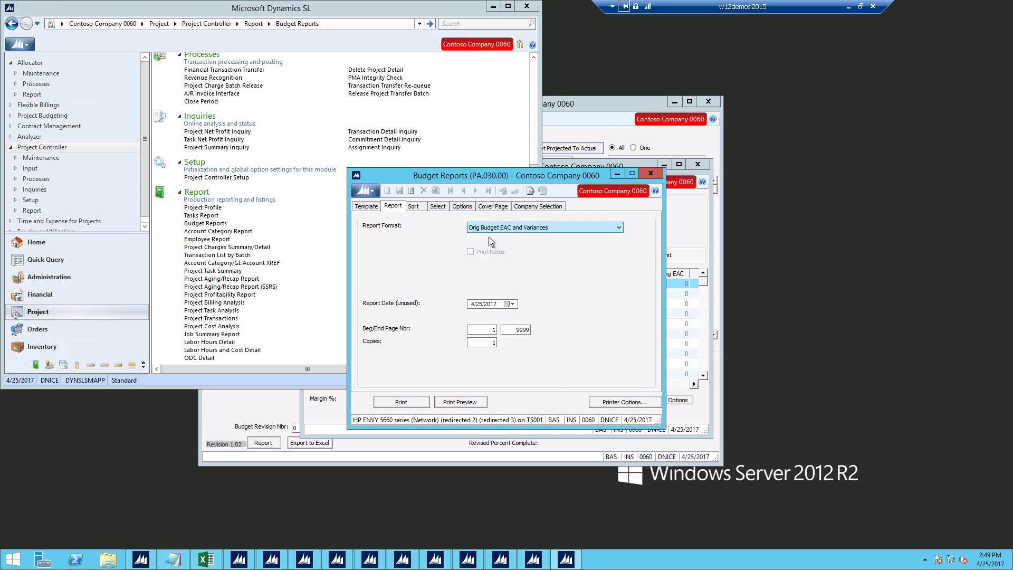
Examine the fields available as selection criteria for the budget report and close the list without choosing one
left_click(434, 207)
left_click(420, 228)
double_click(419, 229)
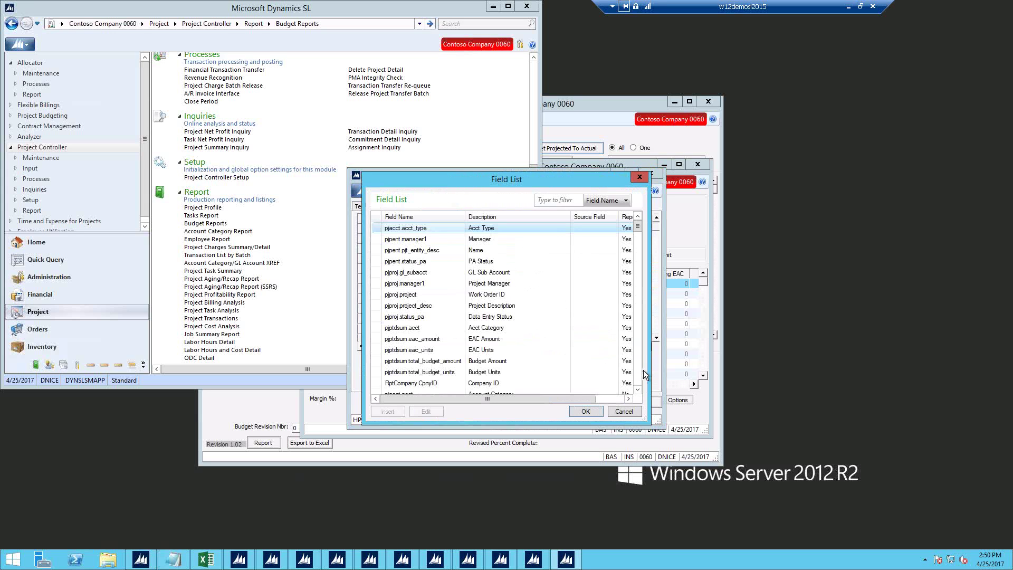
scroll(638, 372, "down", 7)
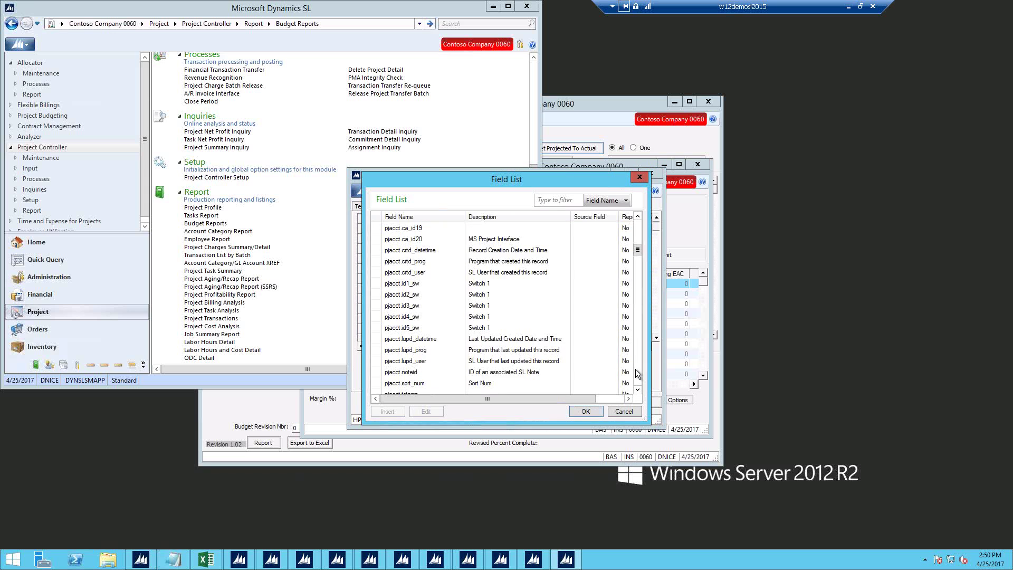
scroll(638, 372, "down", 5)
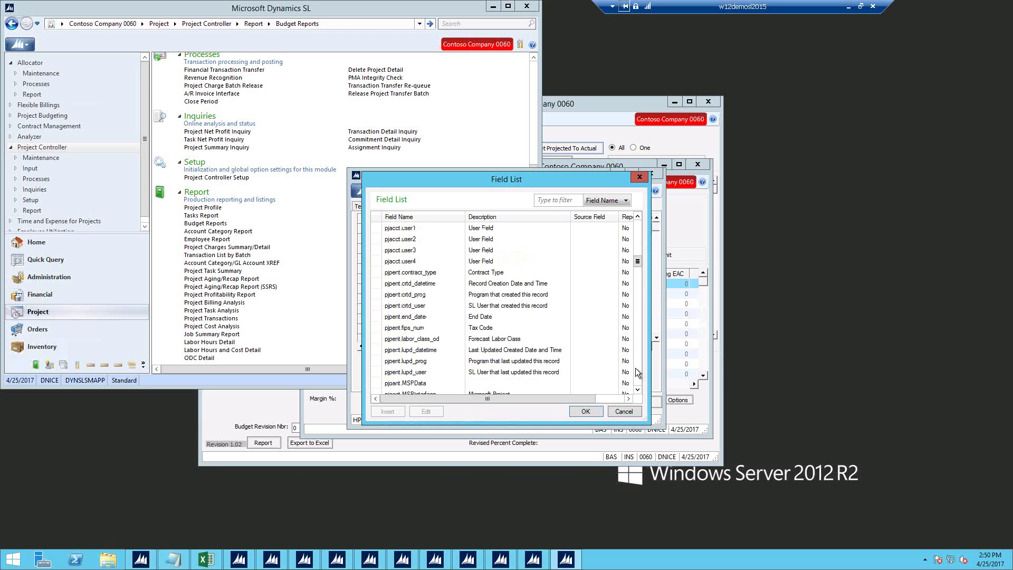
scroll(639, 372, "down", 12)
scroll(638, 372, "down", 7)
scroll(639, 372, "down", 15)
scroll(637, 372, "down", 5)
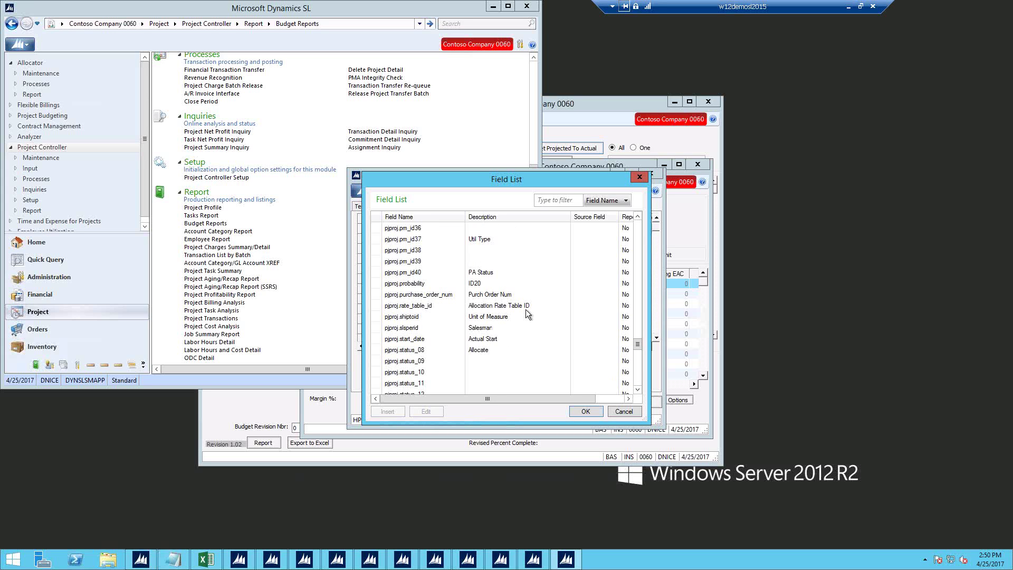
left_click_drag(638, 344, 643, 187)
left_click(639, 178)
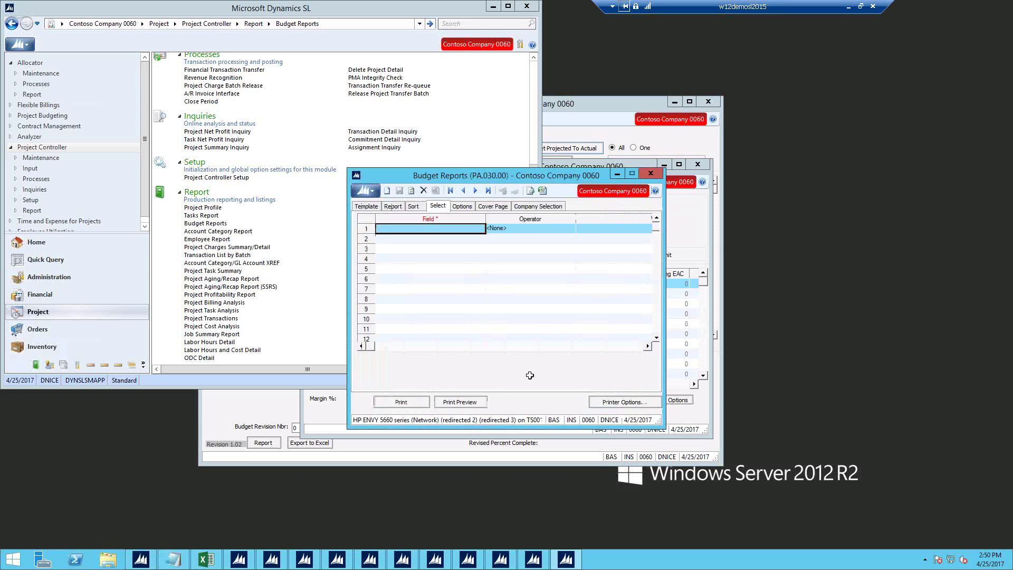
Preview the Orig Budget EAC and Variances report and go to the DENPCPROJECT00 section
left_click(462, 403)
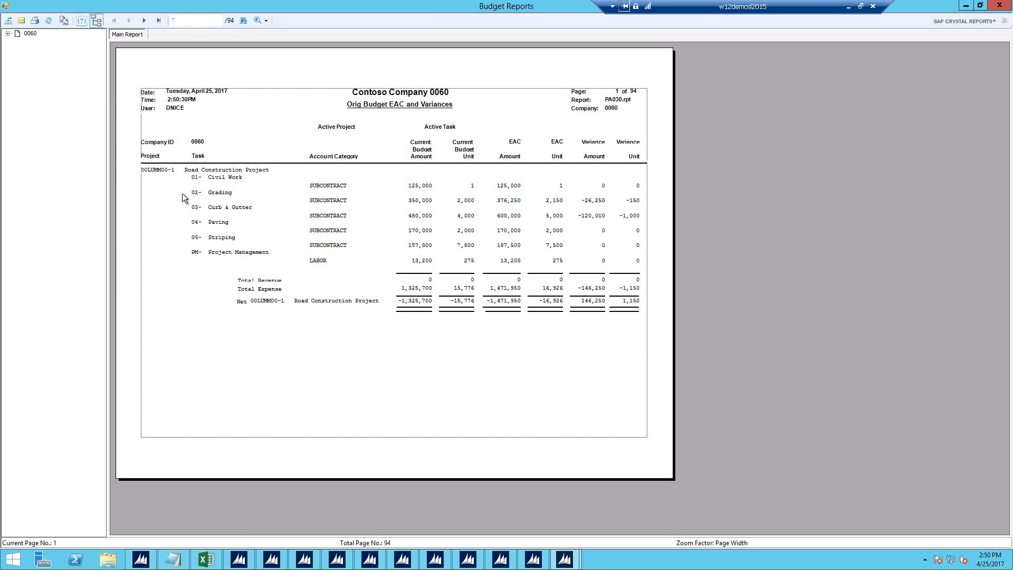
left_click(7, 34)
left_click(58, 160)
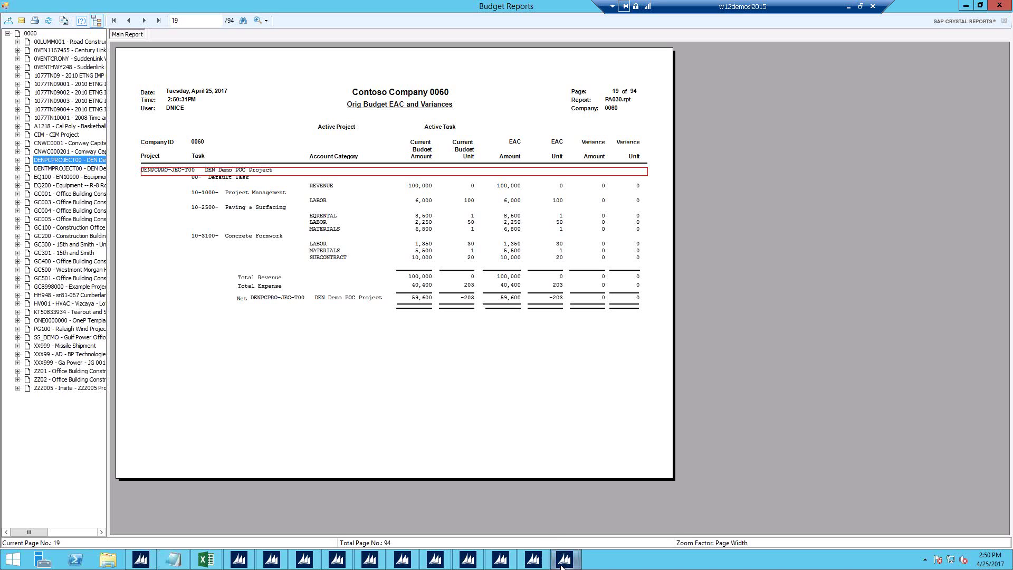
Bring up the Revision Inquiry and Analysis window over the report preview and close it
mouse_move(563, 566)
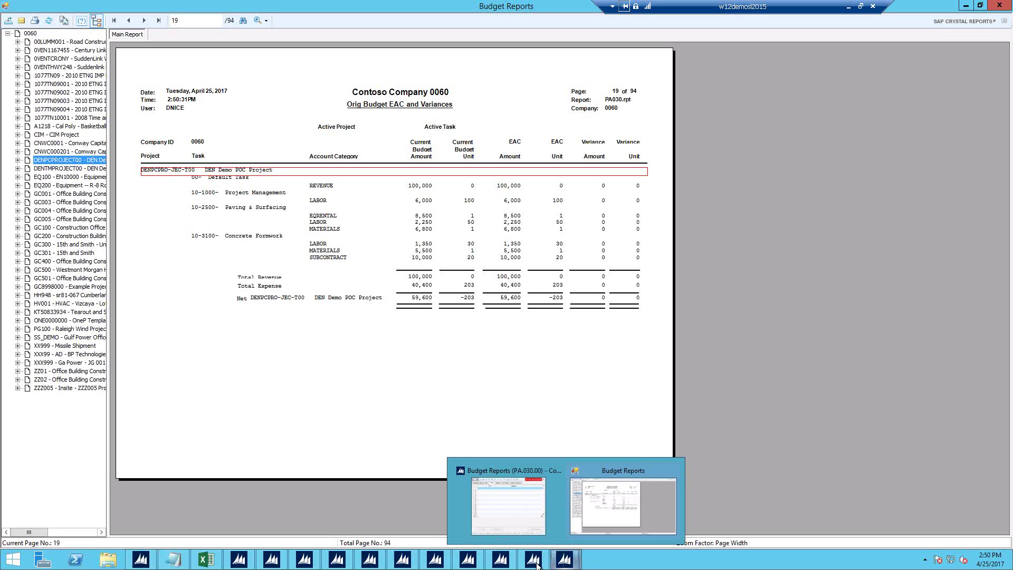
left_click(536, 566)
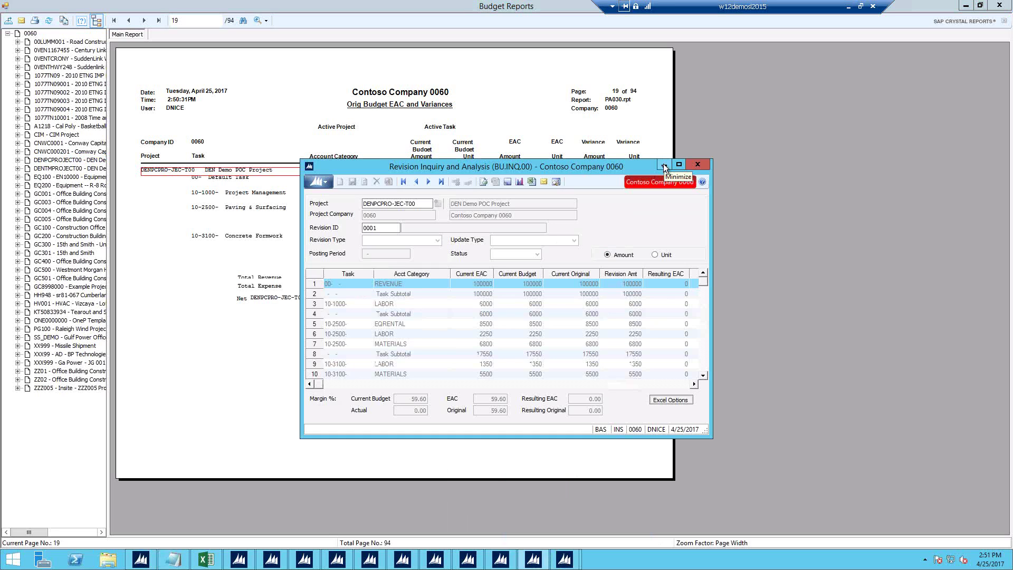
left_click(698, 165)
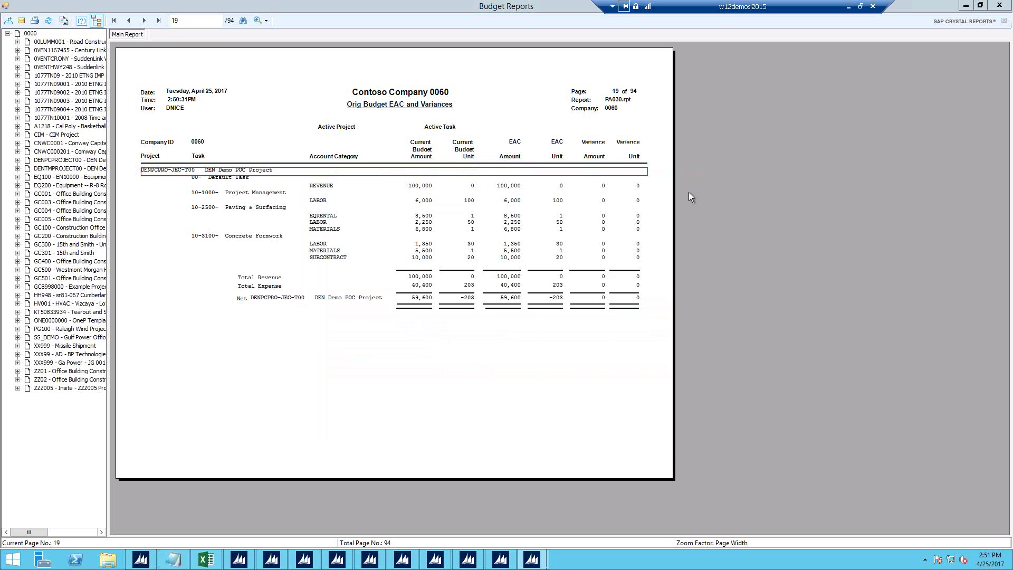
Close the budget report preview and the Budget Reports window, and bring up the Project Manager Central page
left_click(966, 6)
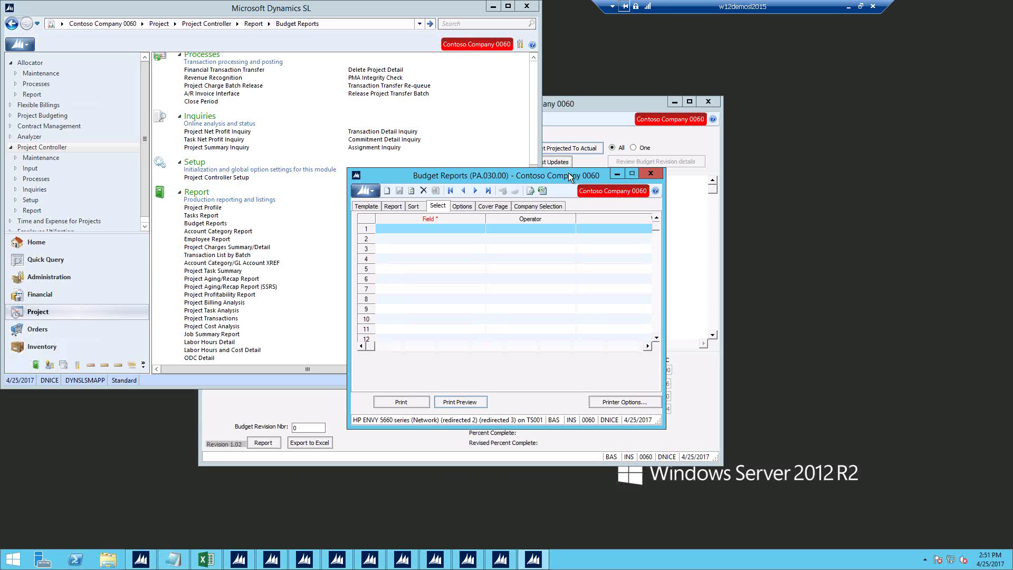
left_click(651, 174)
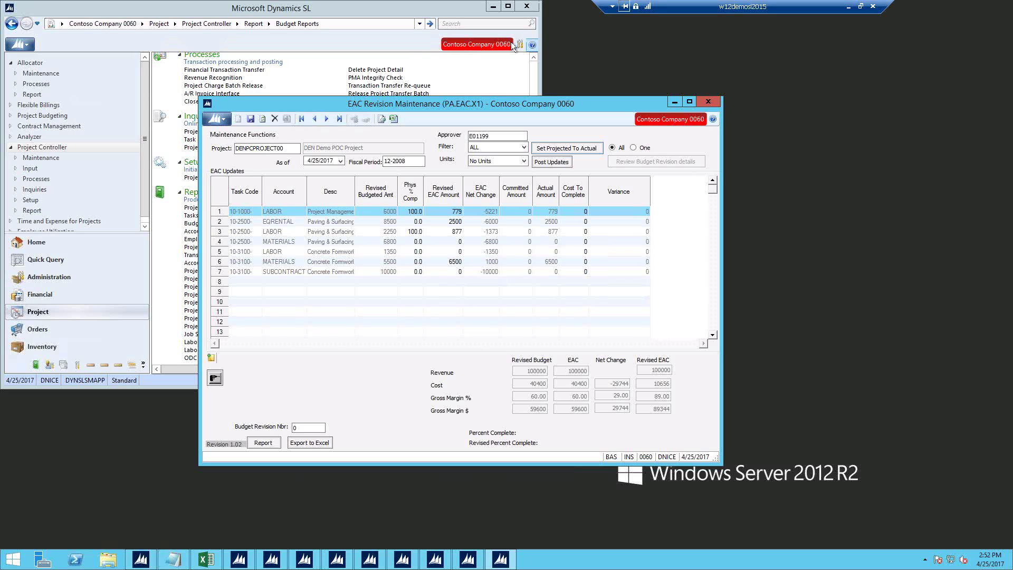
left_click(380, 40)
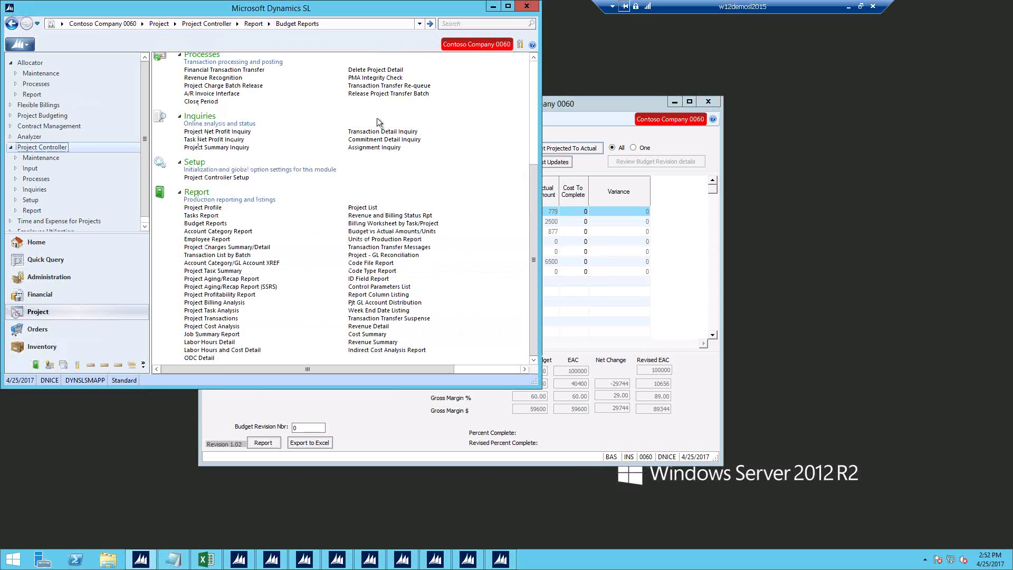
left_click(90, 365)
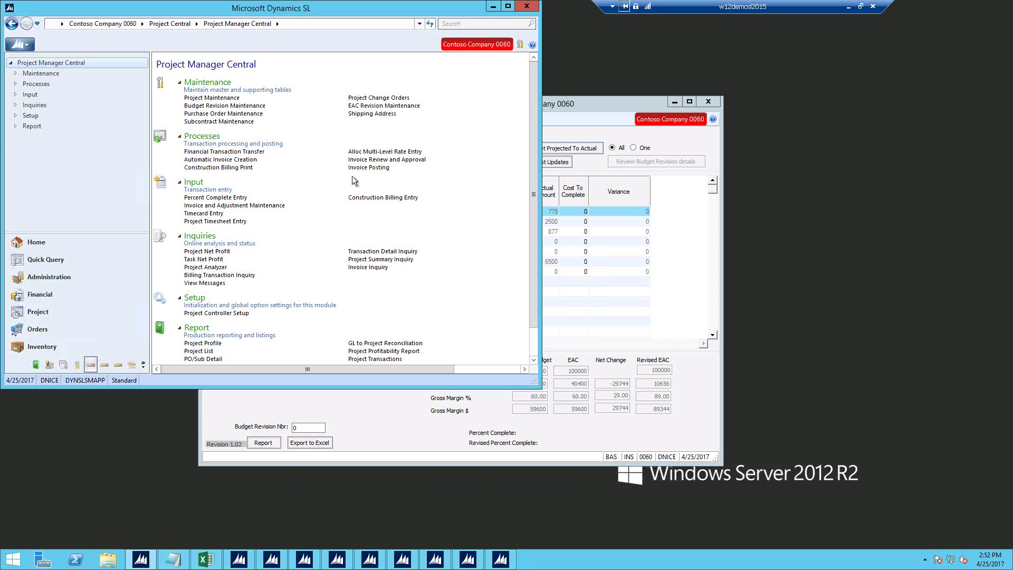
Open Budget Revision Maintenance and place its window beside EAC Revision Maintenance to compare the two screens
left_click_drag(618, 106, 834, 103)
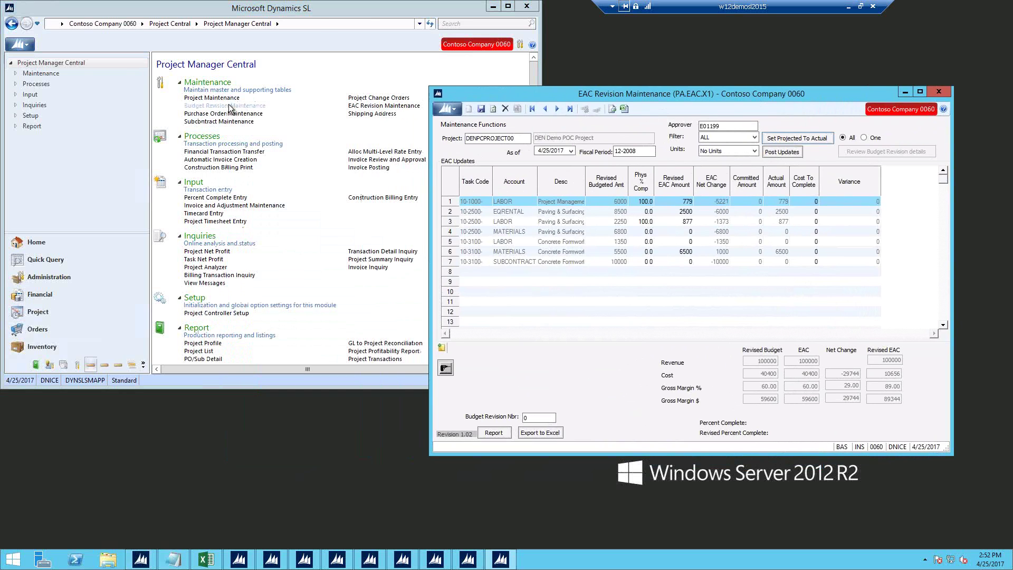
left_click(229, 106)
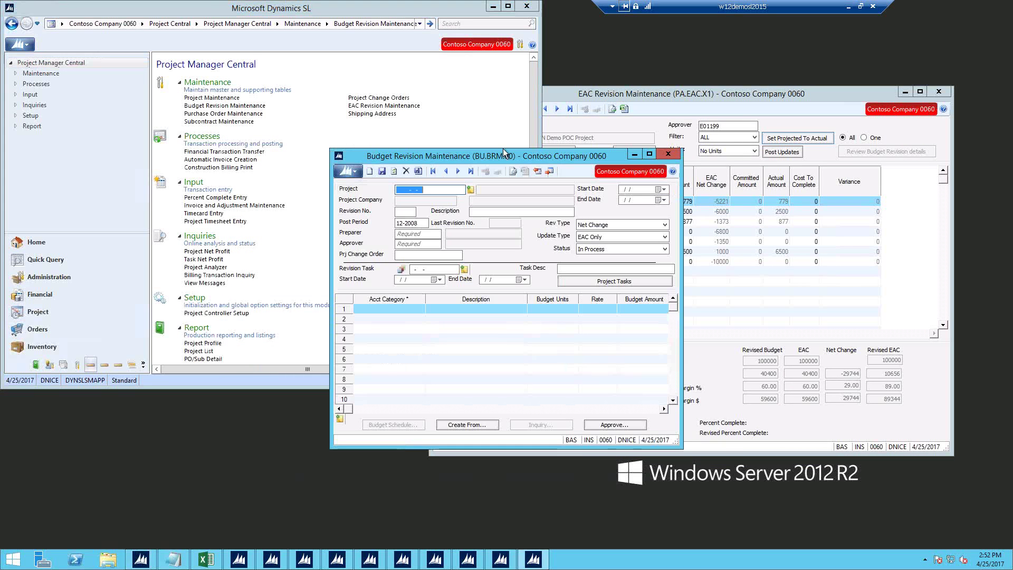
left_click_drag(507, 157, 229, 162)
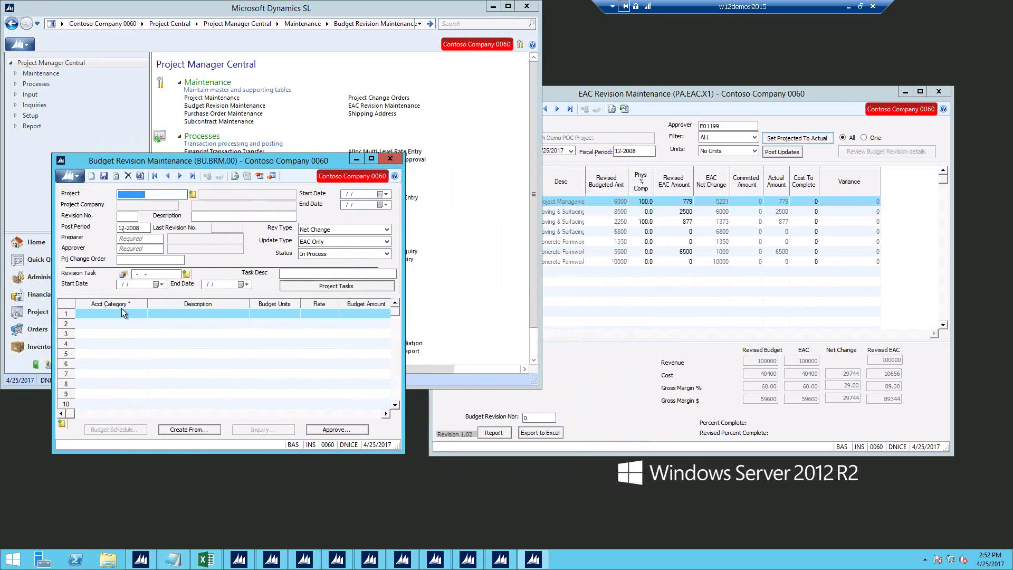
left_click(761, 96)
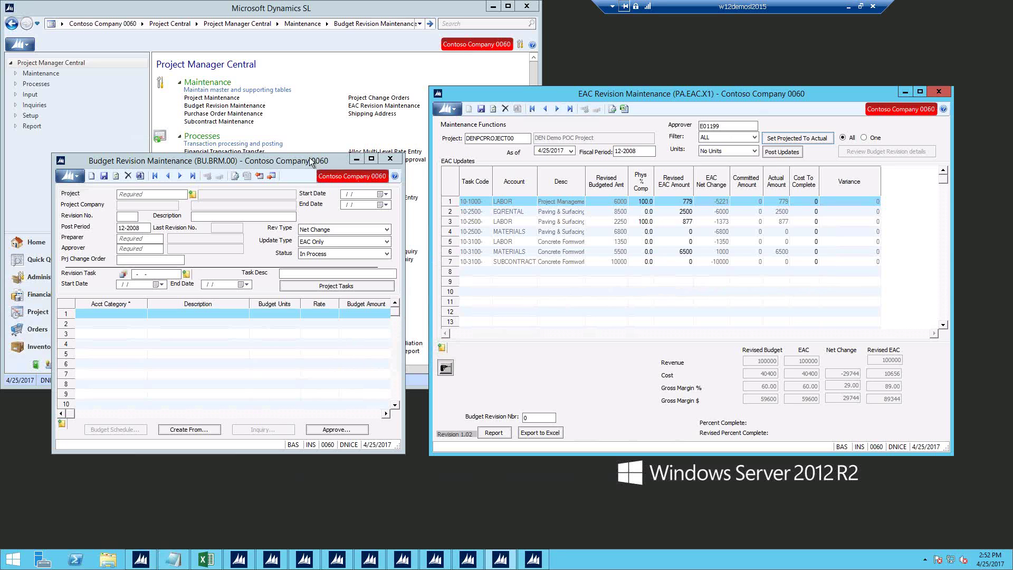
left_click_drag(312, 162, 323, 156)
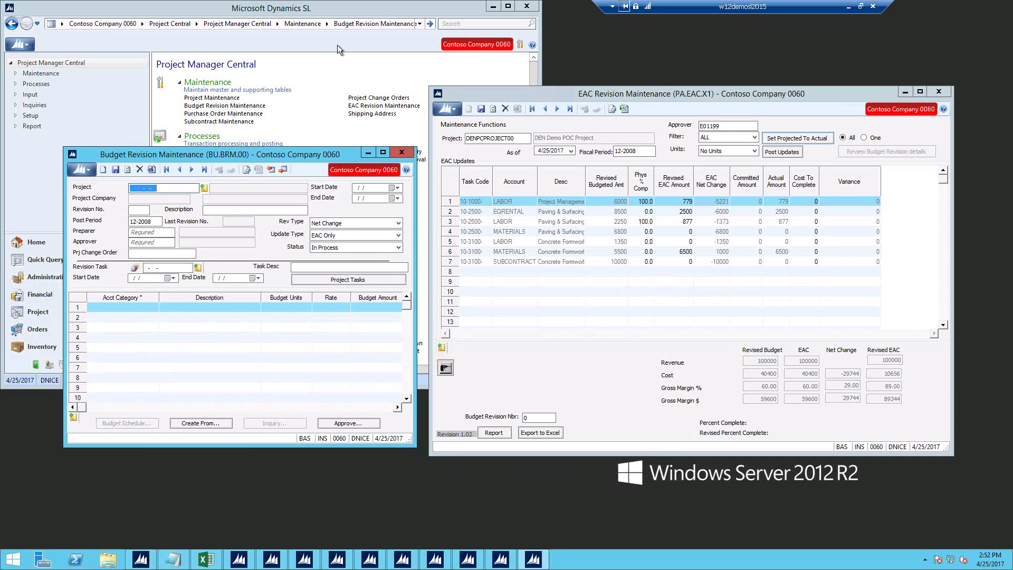
Open the WIP Report from Project Manager Central and preview it at 150% zoom
left_click(402, 124)
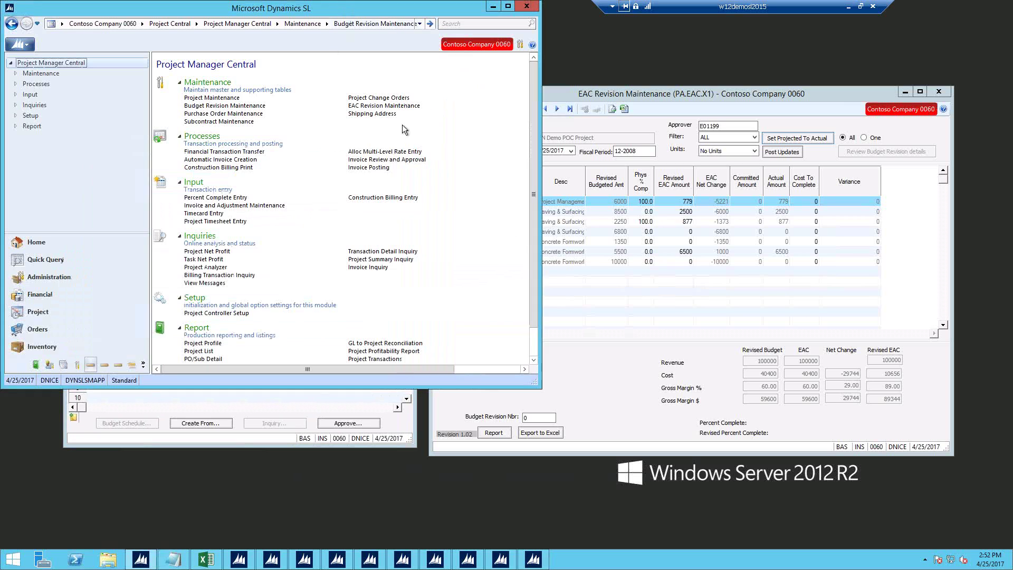
left_click(405, 152)
left_click(221, 98)
left_click(533, 350)
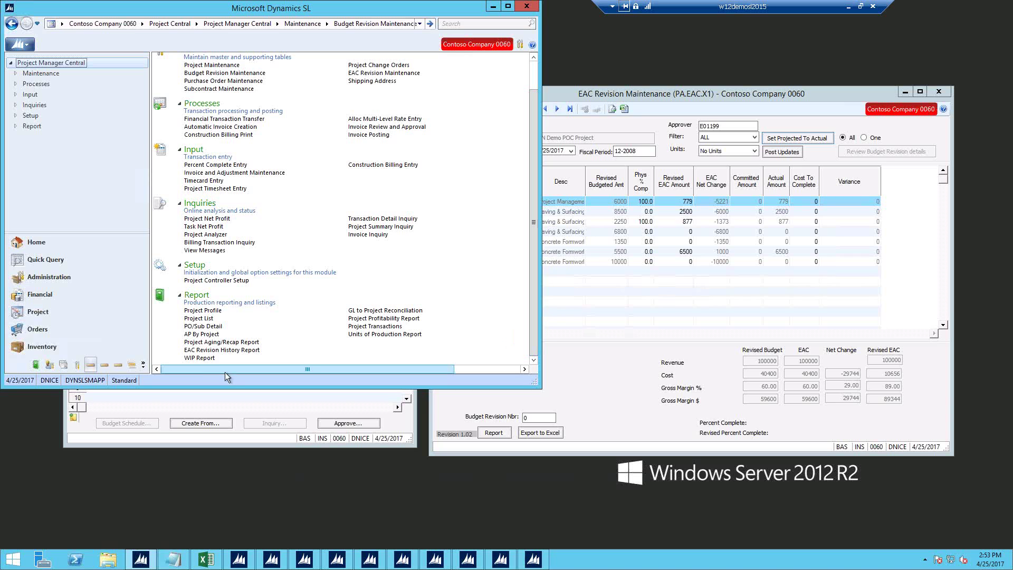
left_click(202, 359)
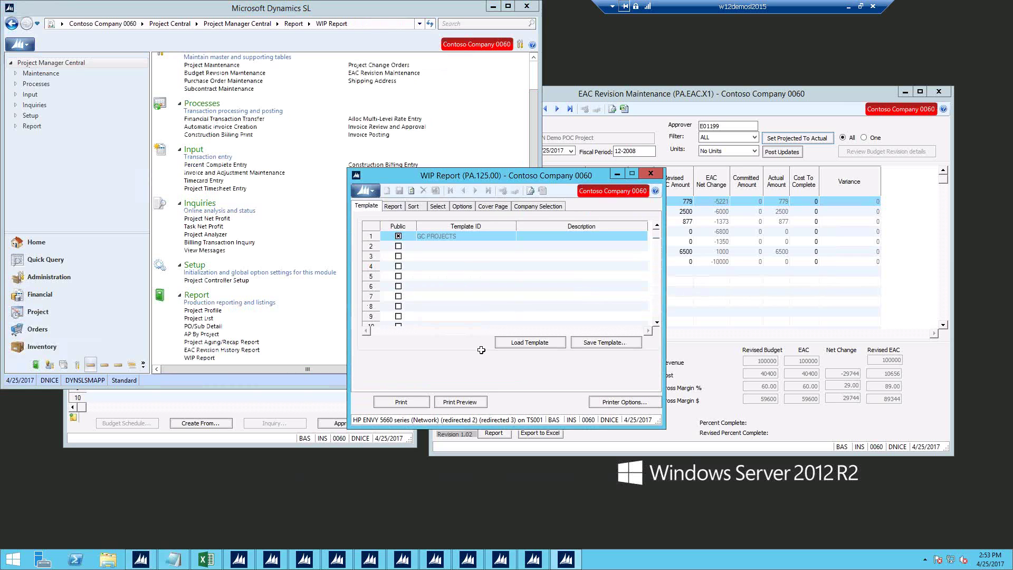
left_click(464, 402)
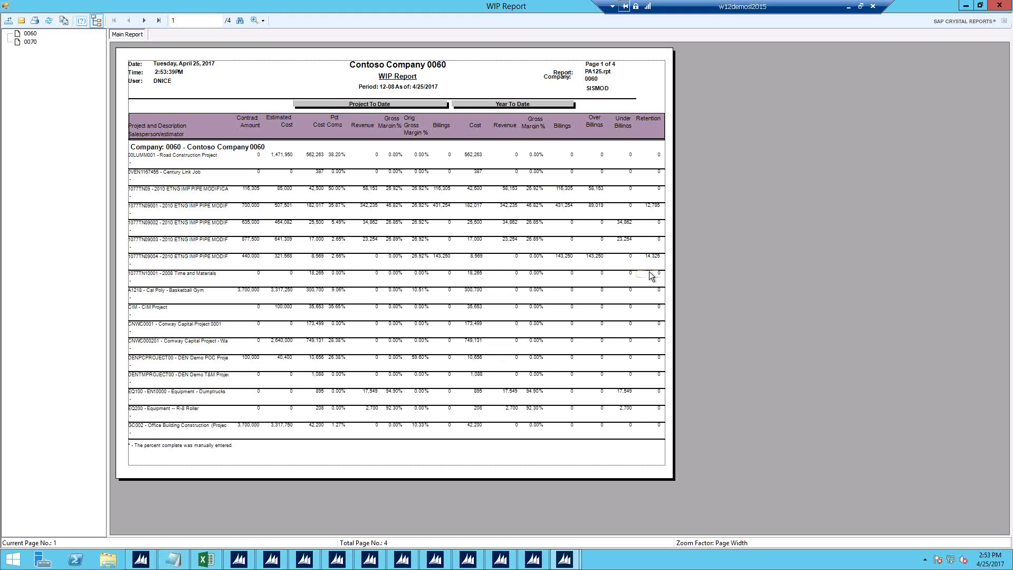
left_click(262, 22)
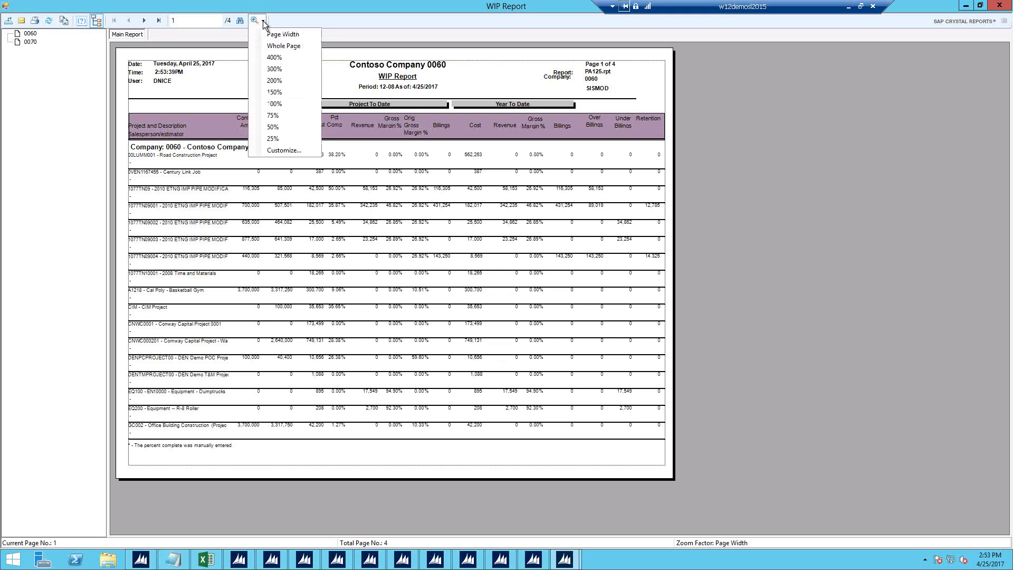
left_click(274, 94)
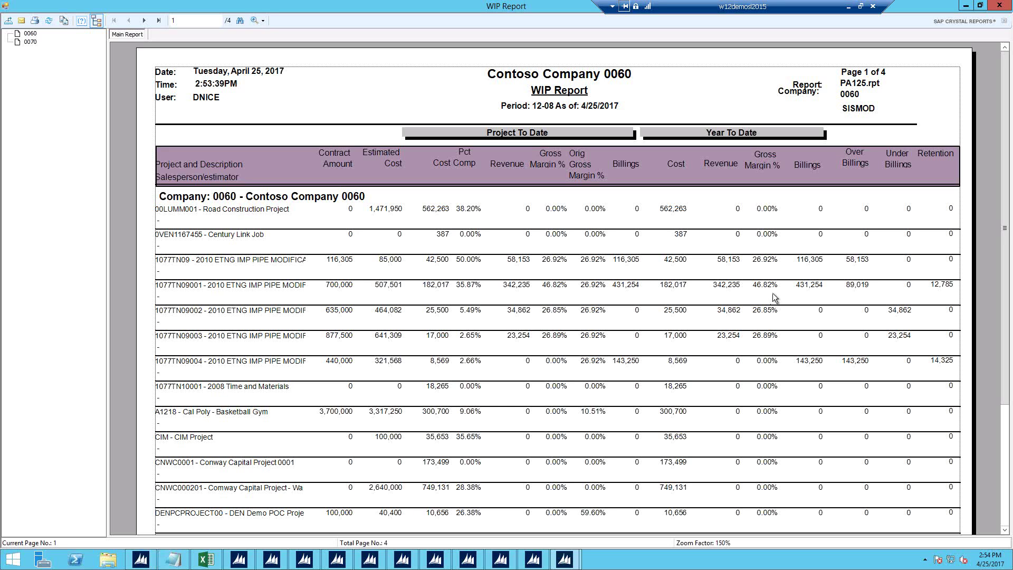
Close the WIP Report with its preview and the empty Budget Revision Maintenance window
left_click(1000, 6)
left_click(652, 175)
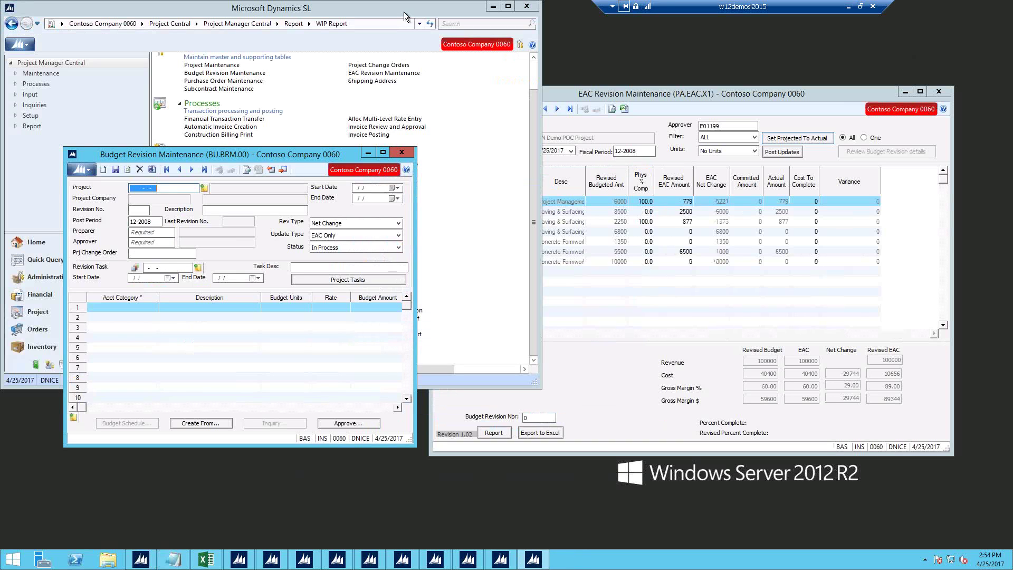
left_click(401, 152)
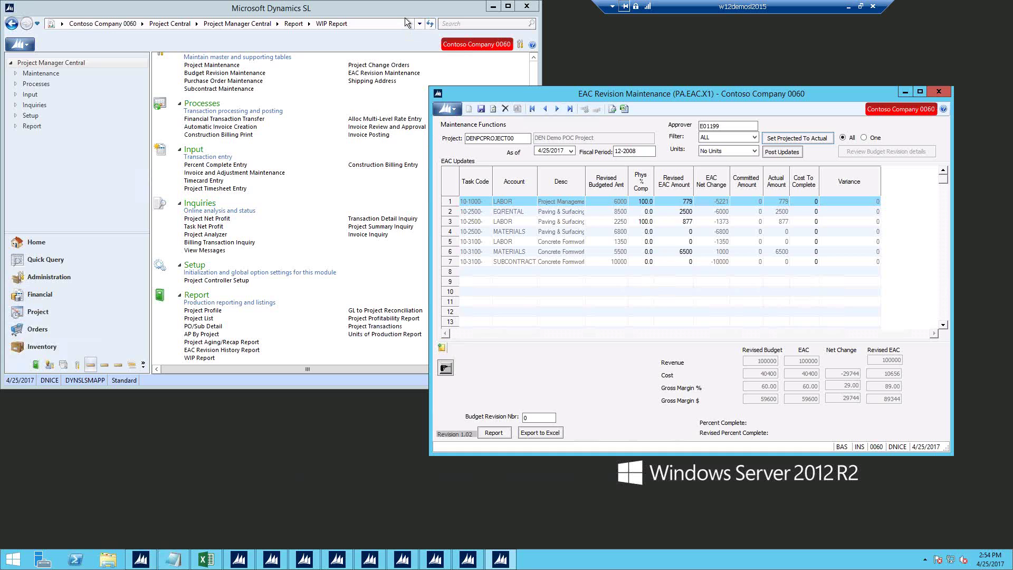
Preview the EAC Revision History Report and expand the DENPCPROJECT00 group to list its tasks
left_click(238, 351)
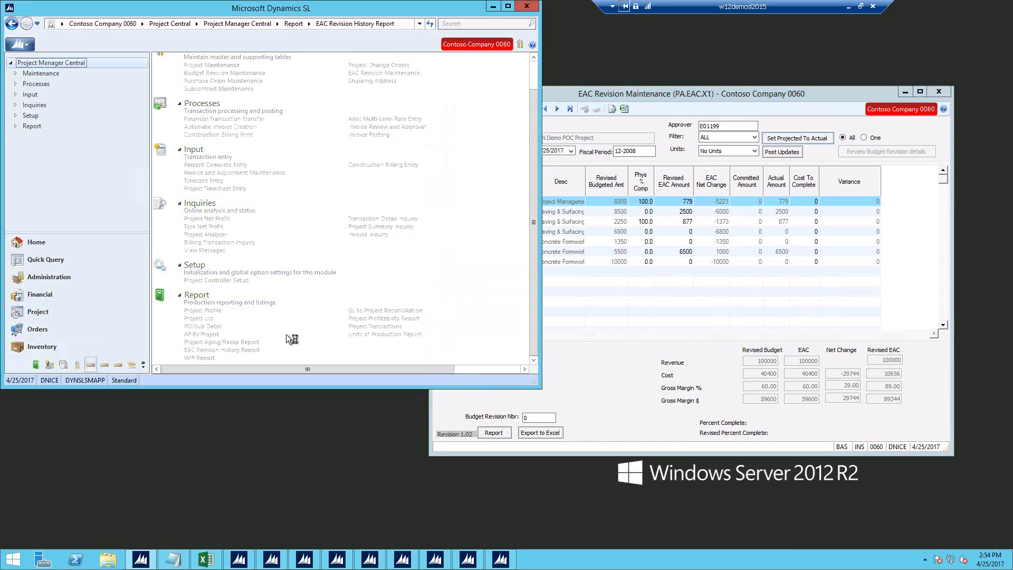
left_click(384, 334)
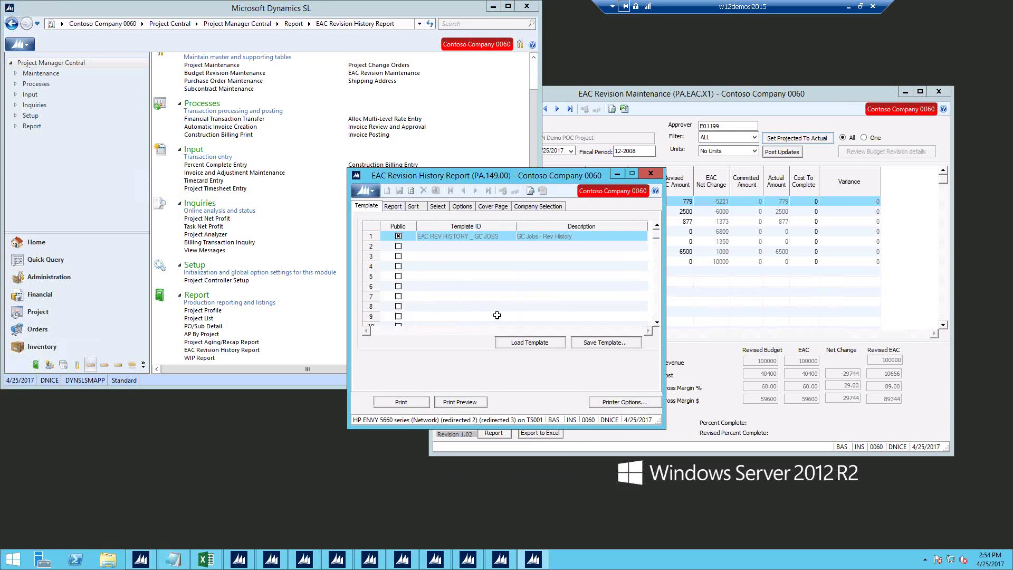
left_click(467, 401)
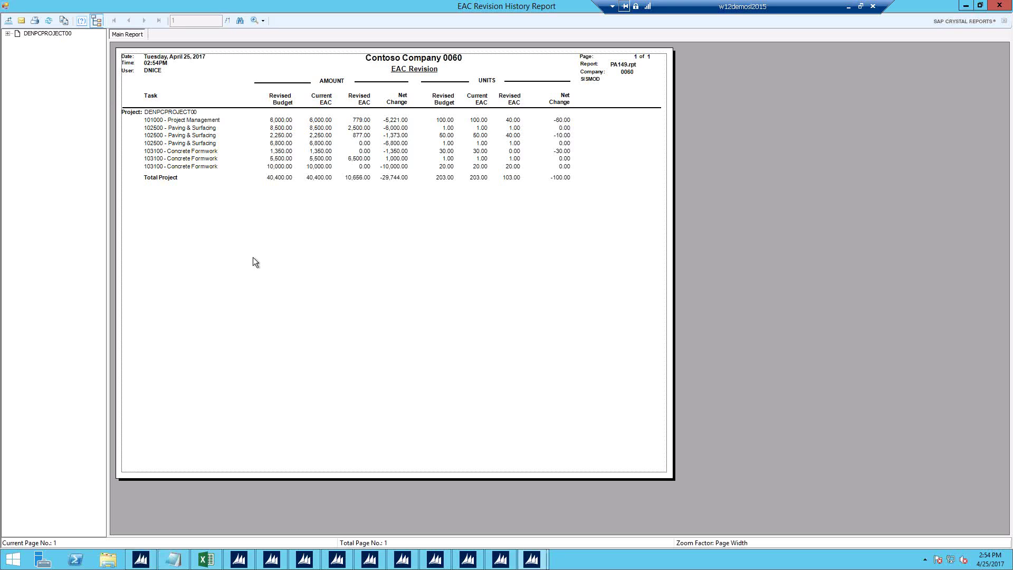
left_click(7, 33)
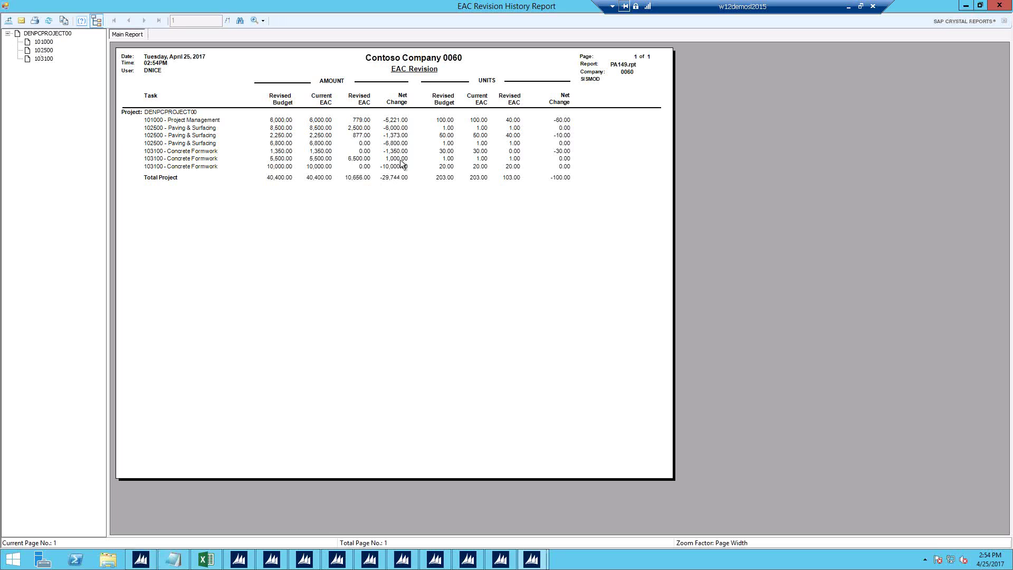
left_click(320, 119)
Close the EAC Revision History Report with its preview and minimize EAC Revision Maintenance
left_click(999, 6)
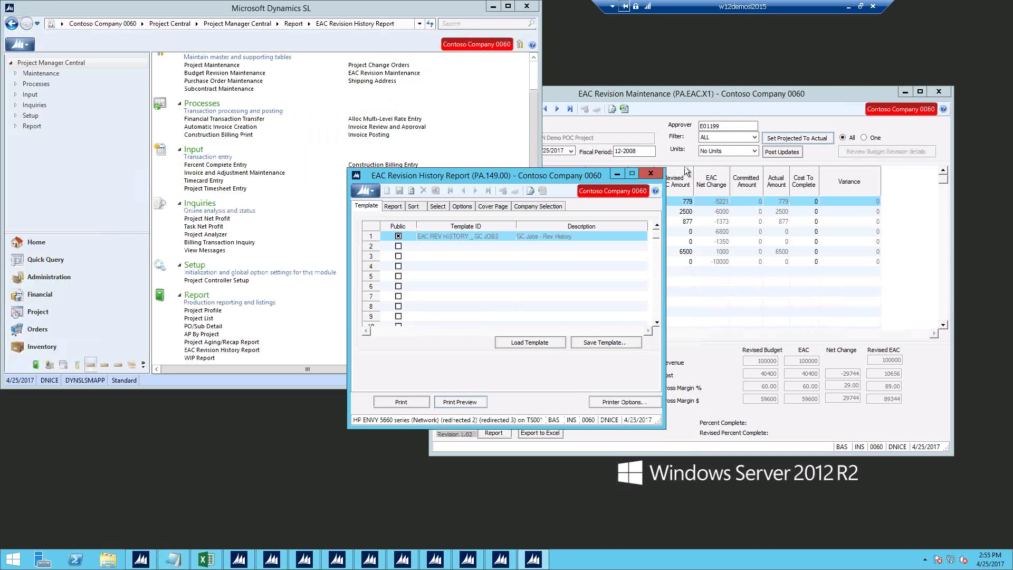
left_click(651, 172)
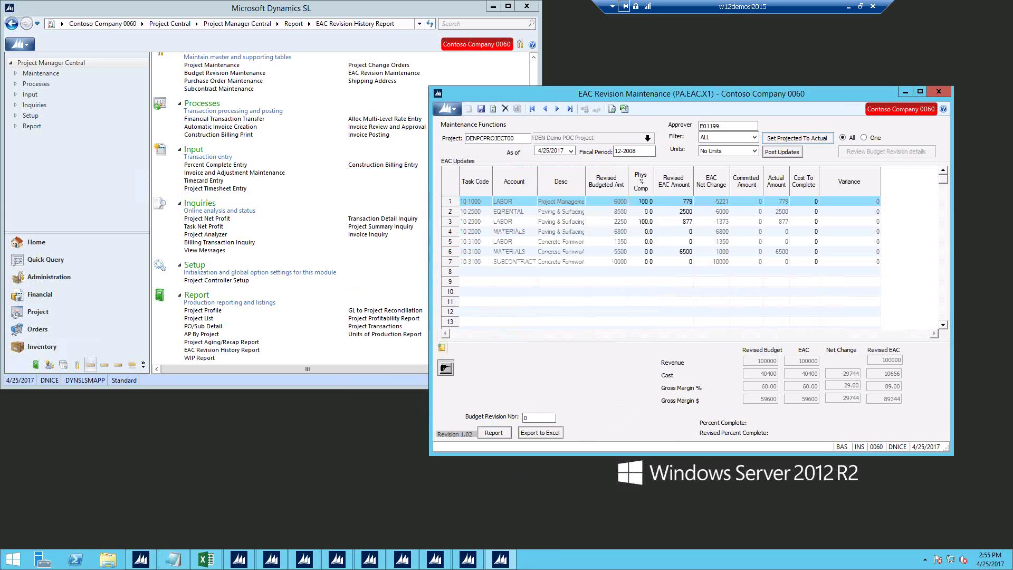
left_click(908, 93)
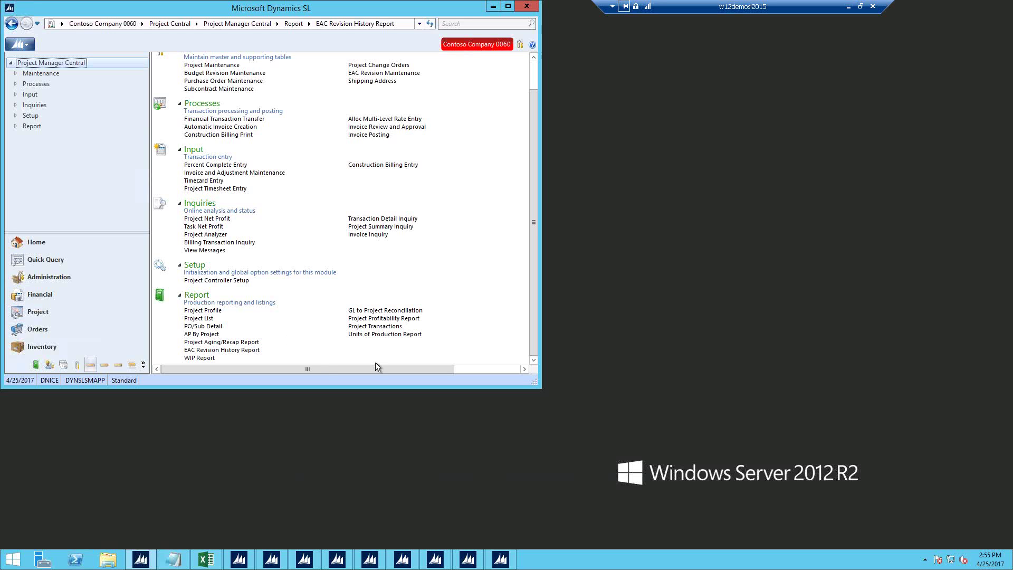
Restore EAC Revision Maintenance to examine its revised EAC amounts and fiscal period, and minimize it again
left_click_drag(534, 179, 533, 112)
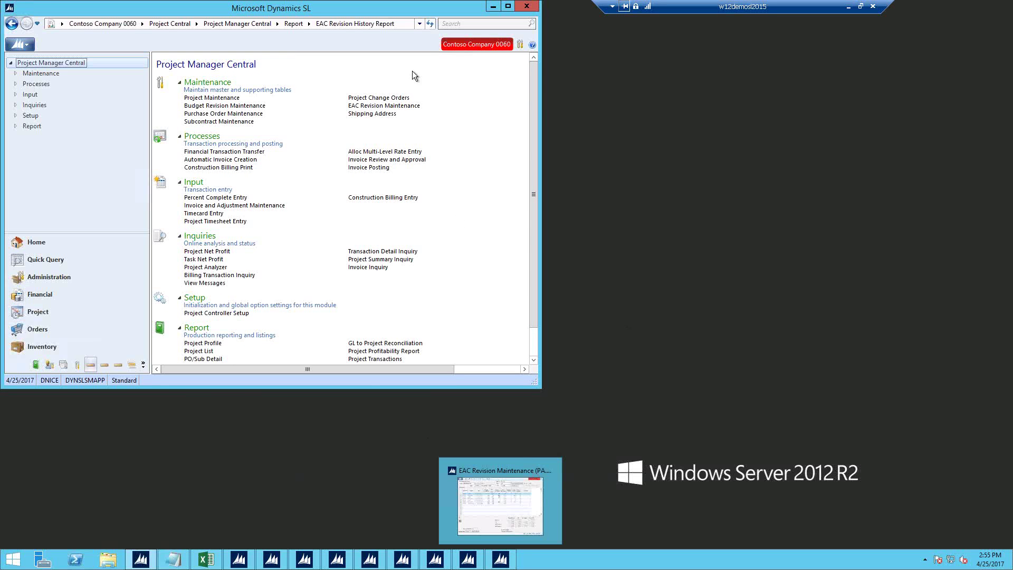
left_click(501, 560)
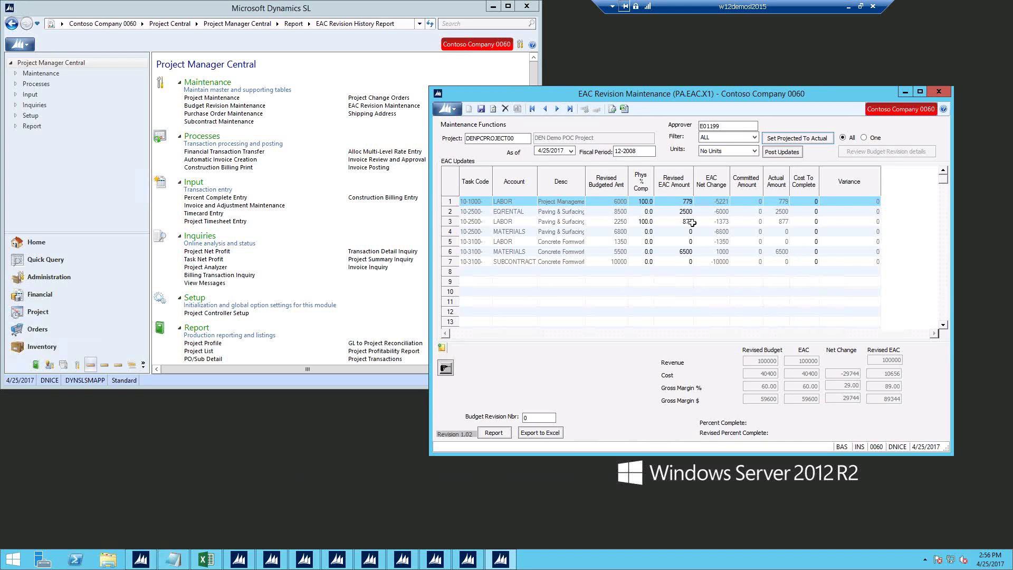
left_click(626, 151)
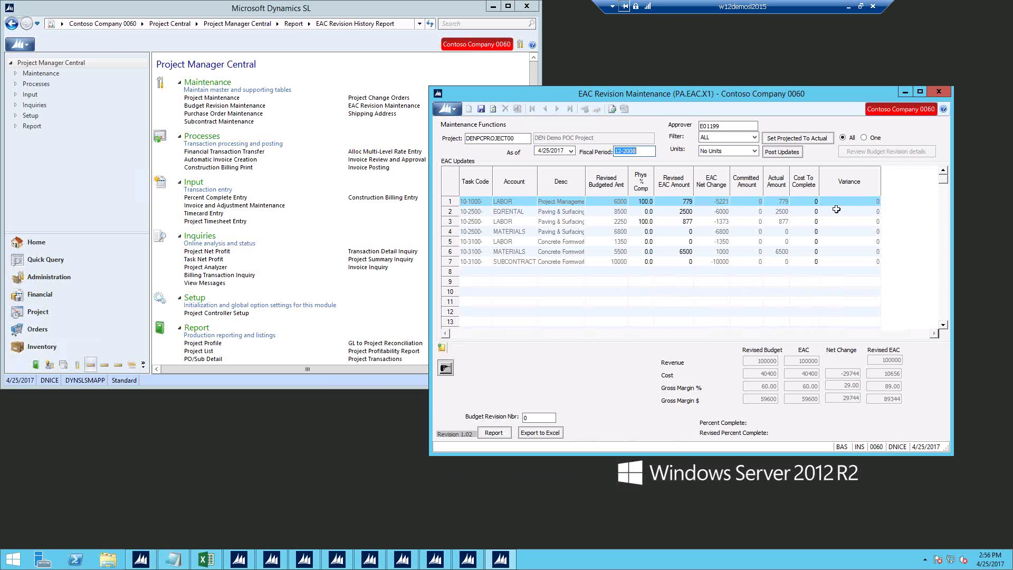
left_click(905, 93)
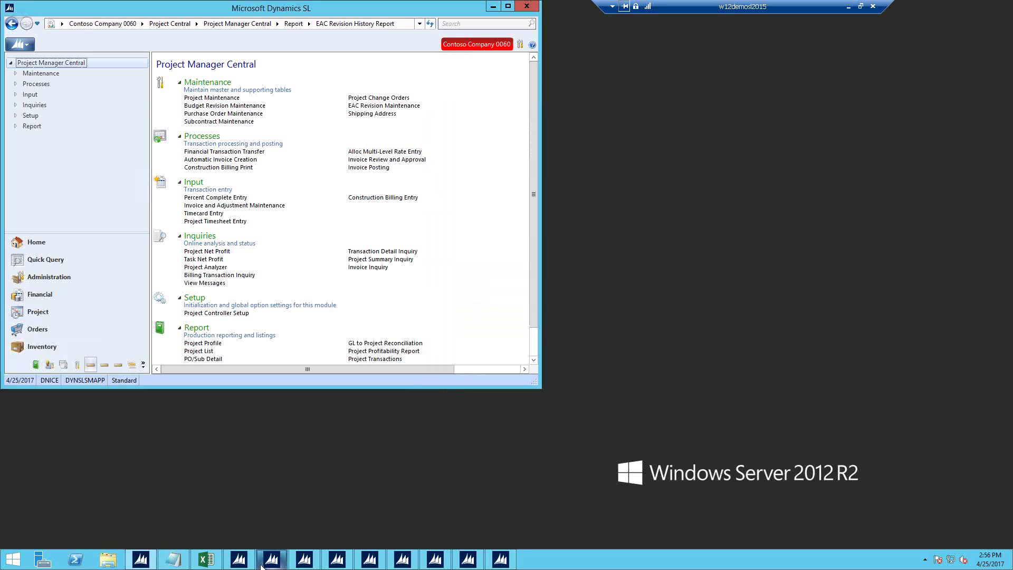
Bring up the Rate Type Definition window to review the rate types and minimize it again
mouse_move(267, 565)
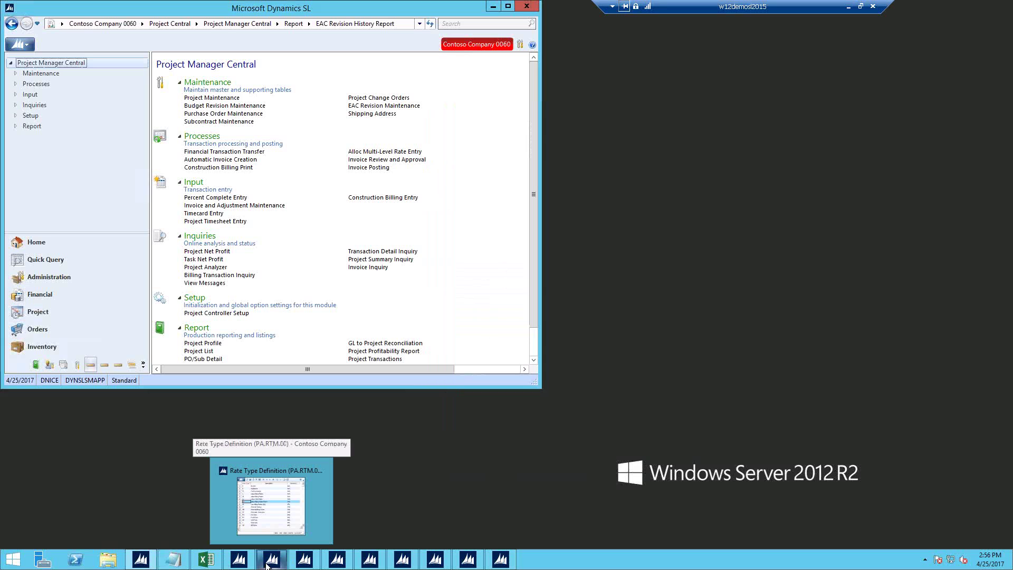
left_click(267, 560)
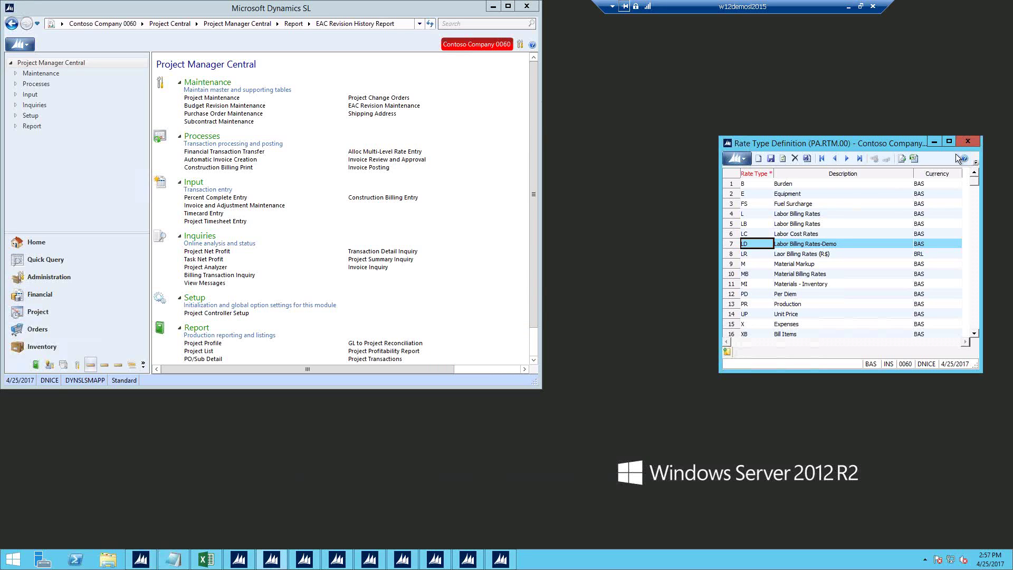
left_click(933, 142)
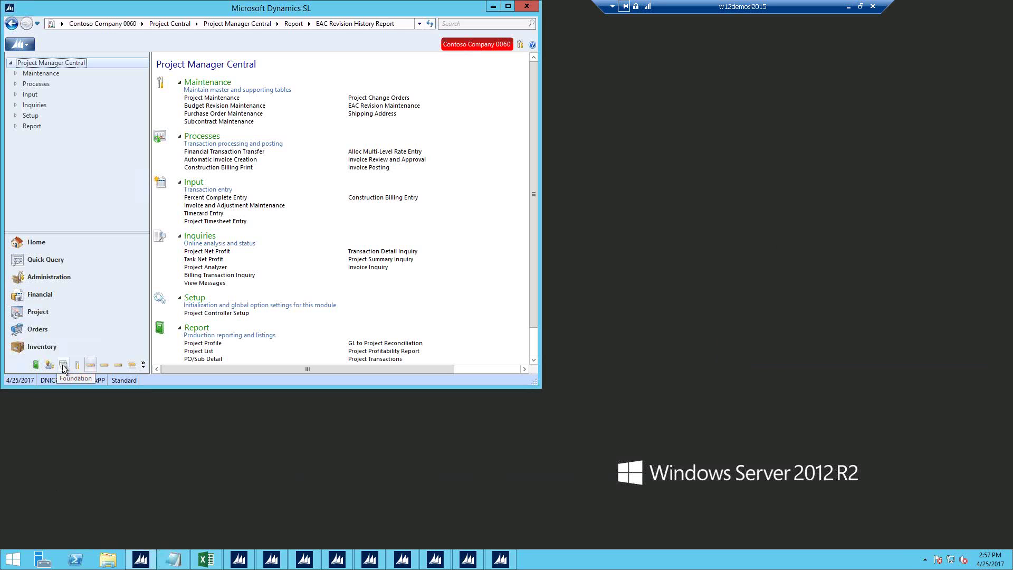
Return to the Project area with the Project Controller branch collapsed, and bring up the Multi Level Rate Entry window
left_click(26, 315)
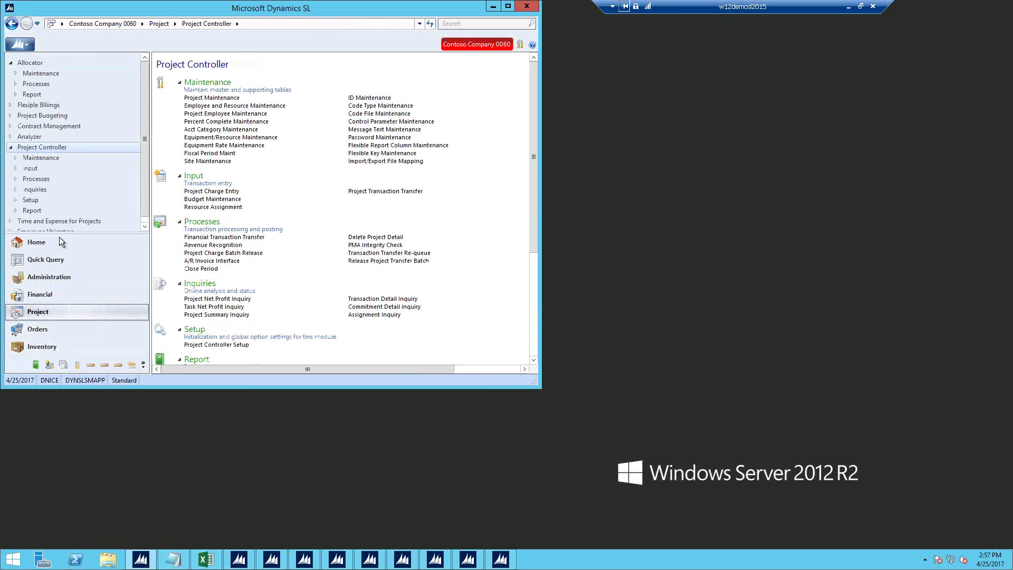
left_click(11, 147)
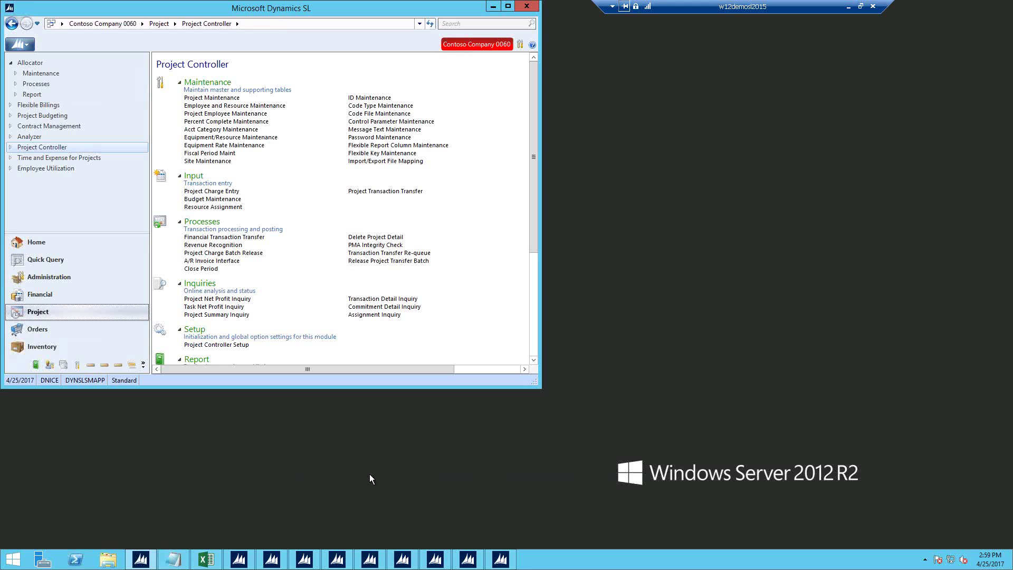
mouse_move(297, 566)
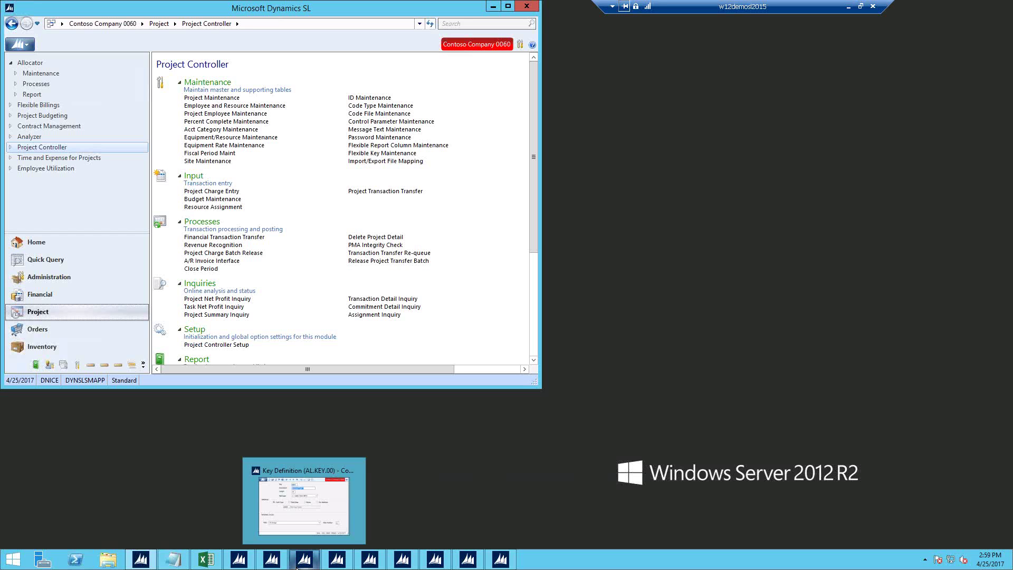
left_click(368, 561)
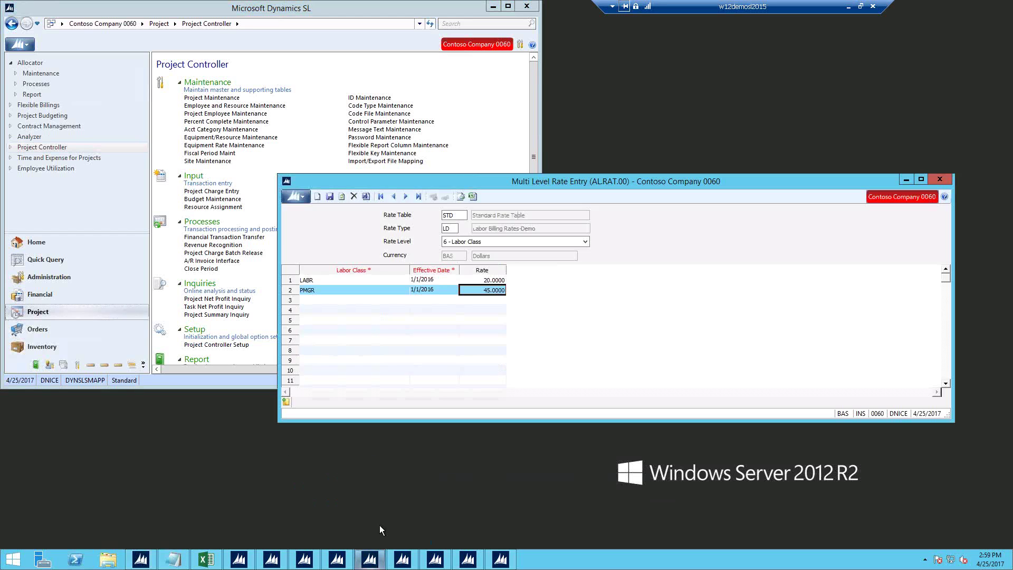
Show the LD labor billing rates at rate level 0 - Default, followed by level 4 - Project / Labor Class
left_click(584, 244)
left_click(584, 245)
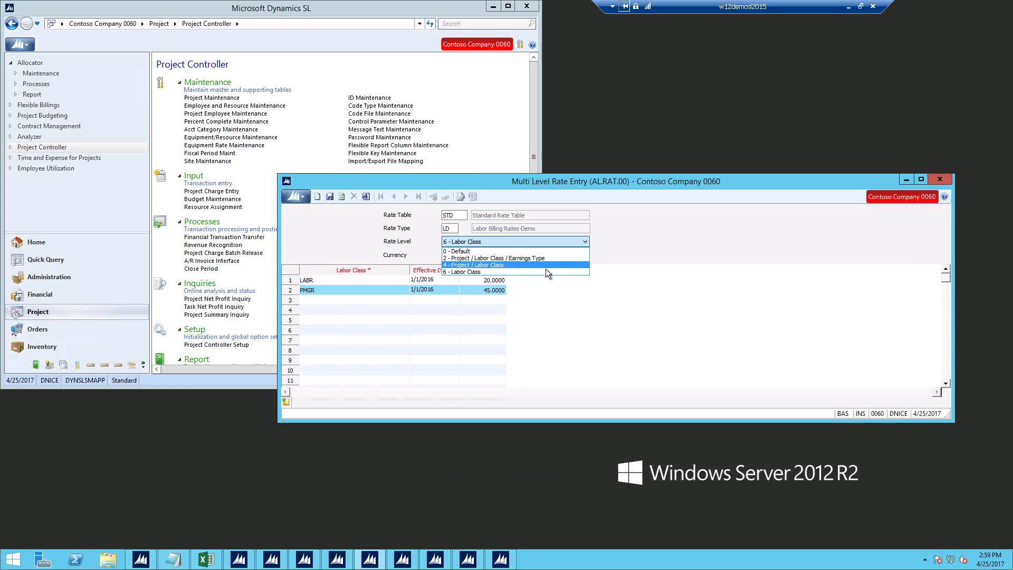
left_click(522, 251)
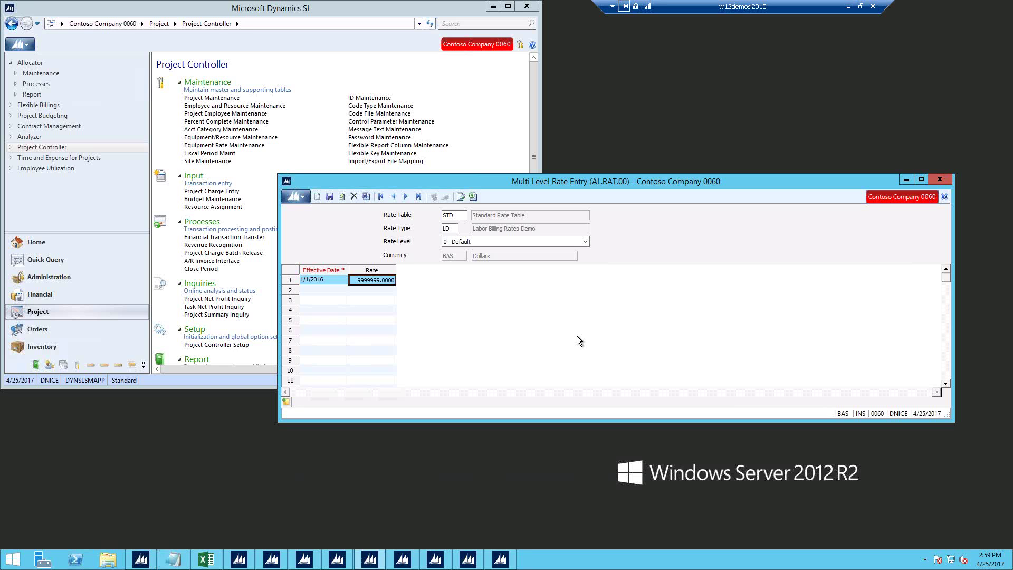
left_click(584, 242)
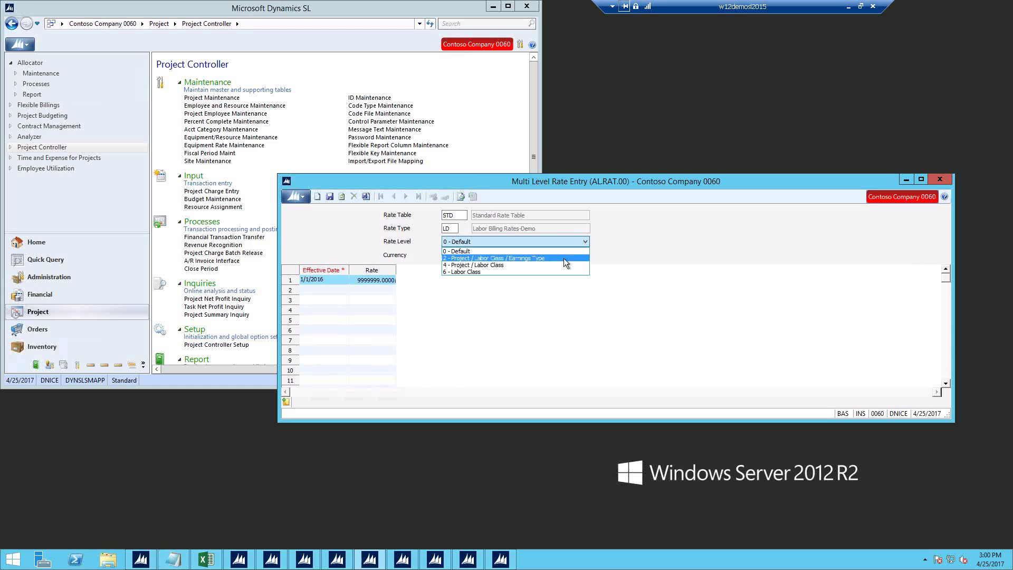
left_click(548, 265)
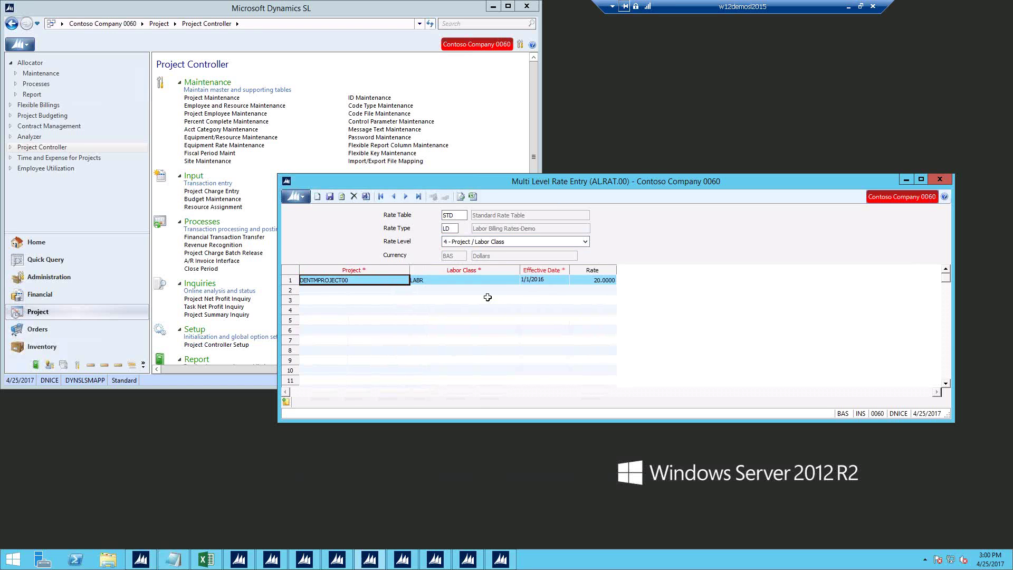
Look up the available labor class codes from a blank second rate row, discard the row and close Multi Level Rate Entry
left_click(367, 291)
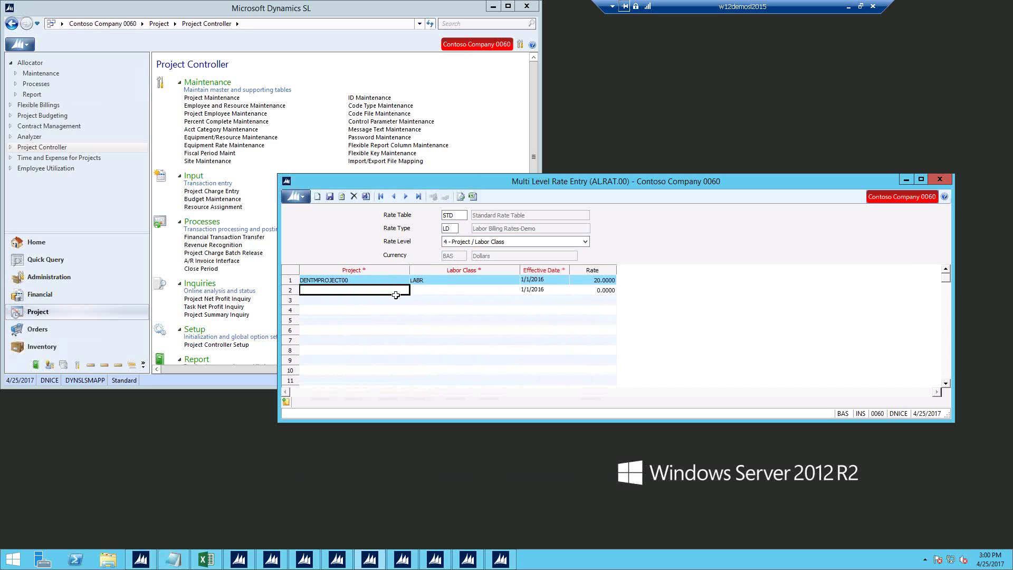
left_click(453, 289)
double_click(452, 290)
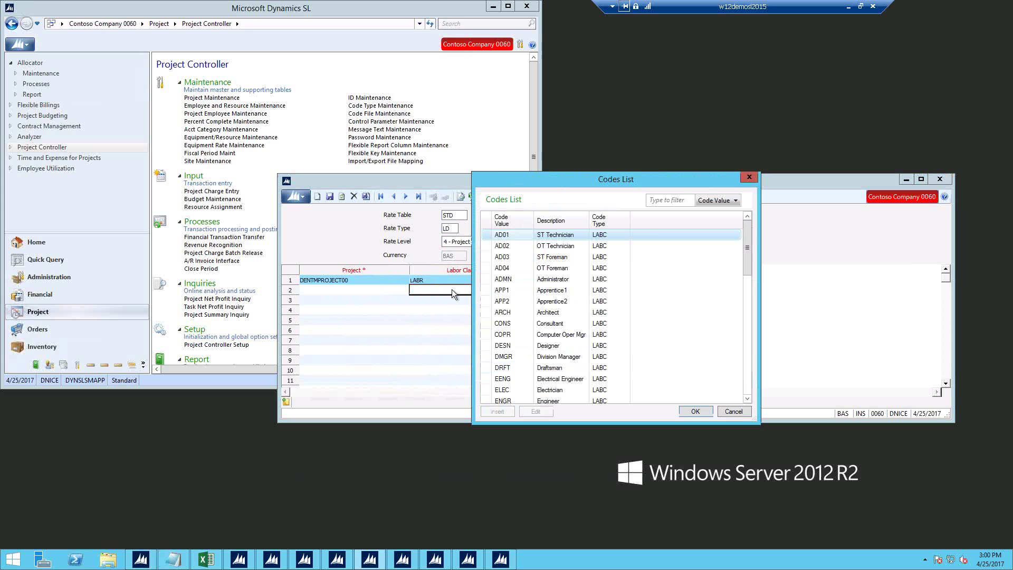
left_click(745, 179)
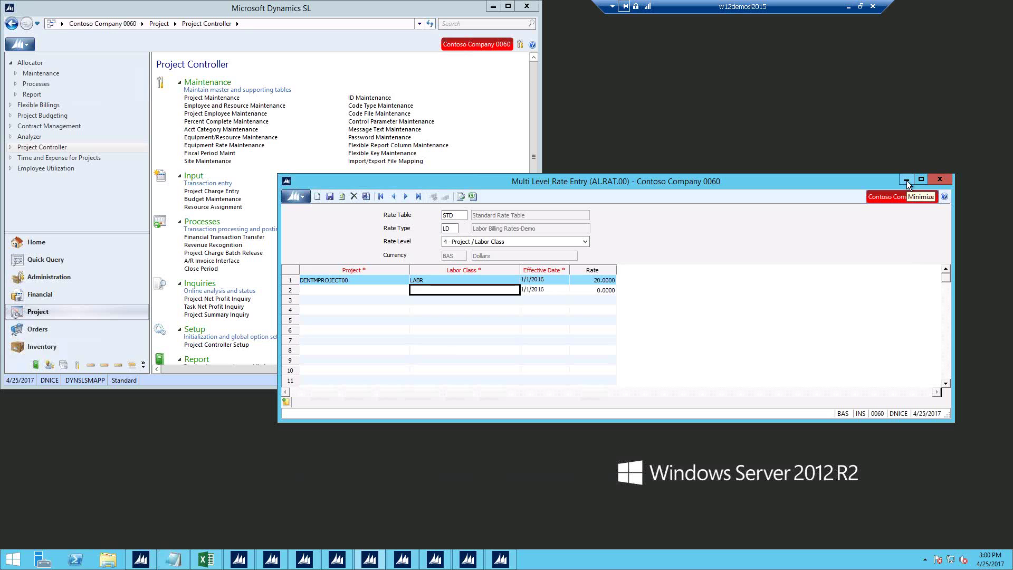
left_click(507, 281)
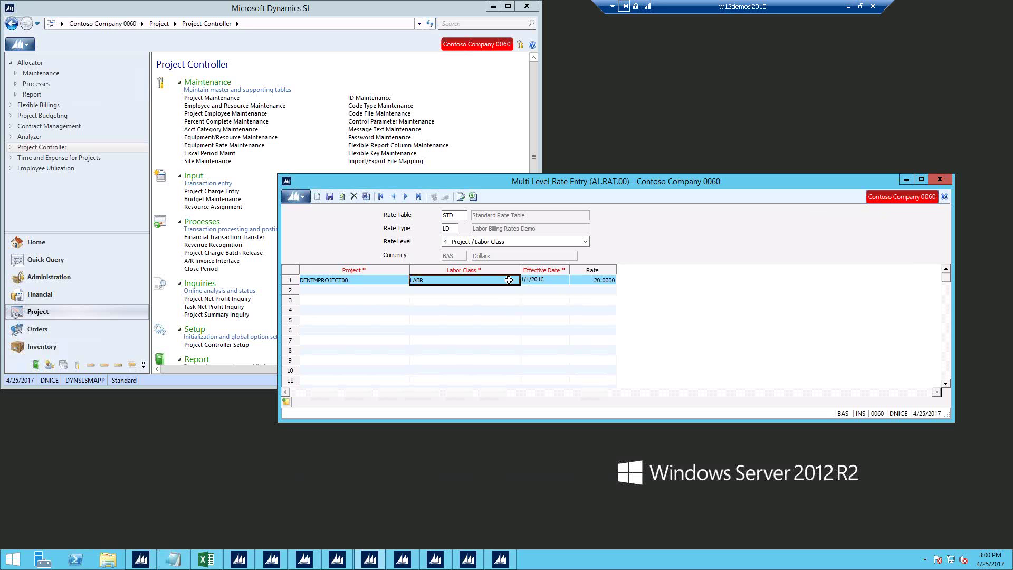
left_click(939, 180)
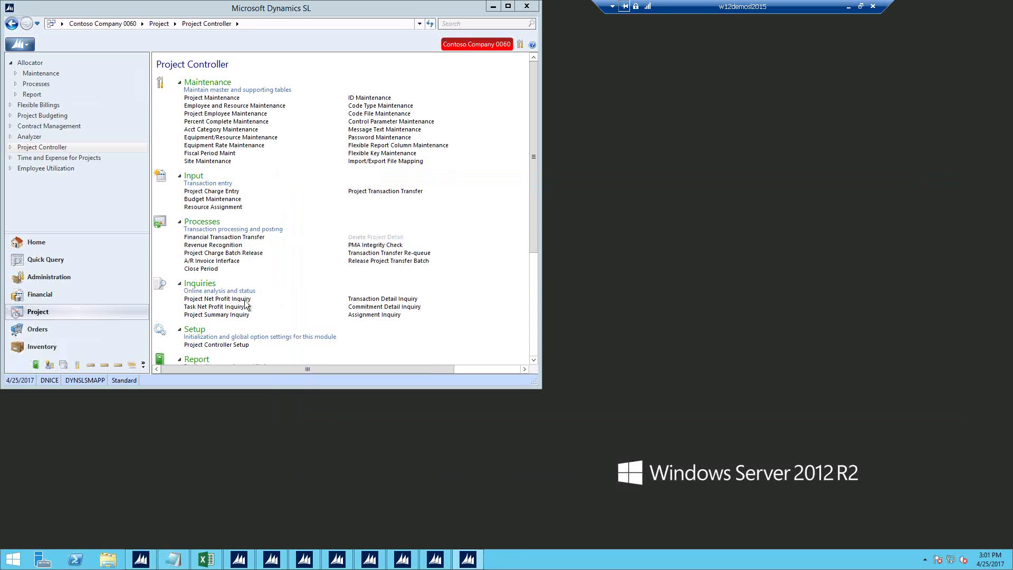
Bring up the Bill to a Maximum Setup in Project Controller Setup and examine the REVENUE row's additional, over-max adjustment and offset account categories
left_click(216, 345)
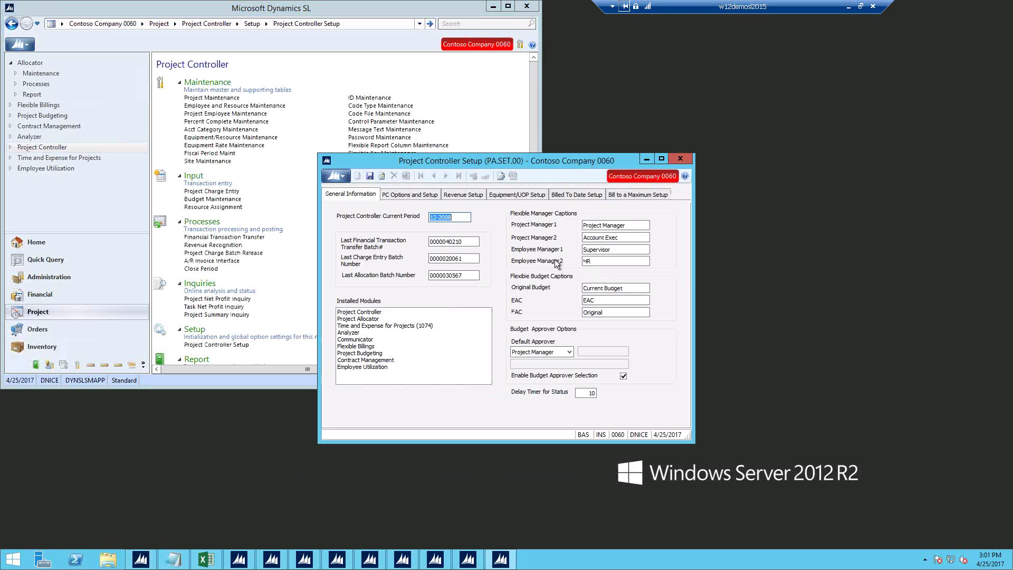
left_click(628, 196)
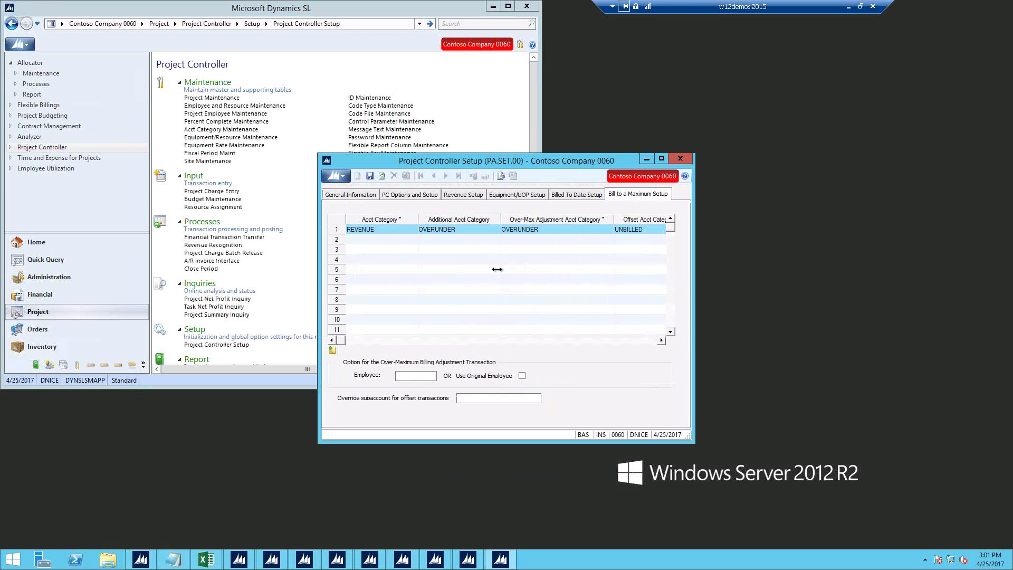
left_click(383, 231)
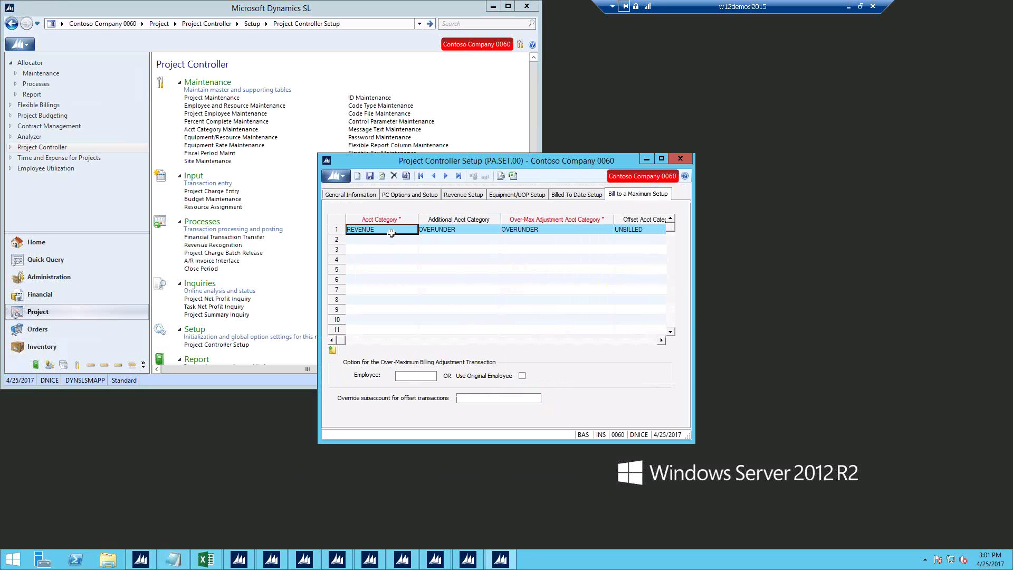
left_click(433, 230)
left_click(524, 227)
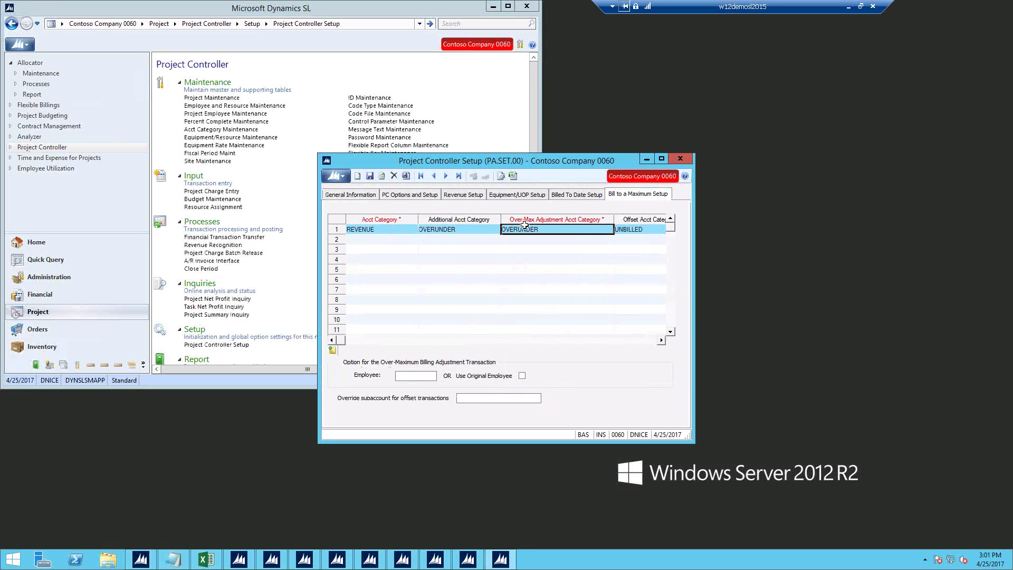
left_click(650, 229)
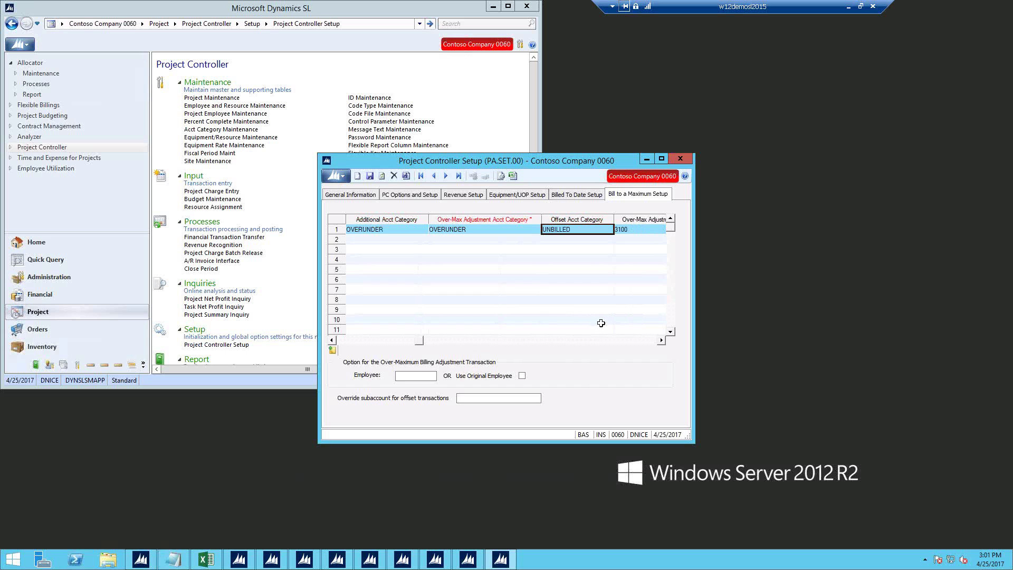
Review the REVENUE row's account category, over-max adjustment and offset categories again, and close Project Controller Setup
left_click(353, 342)
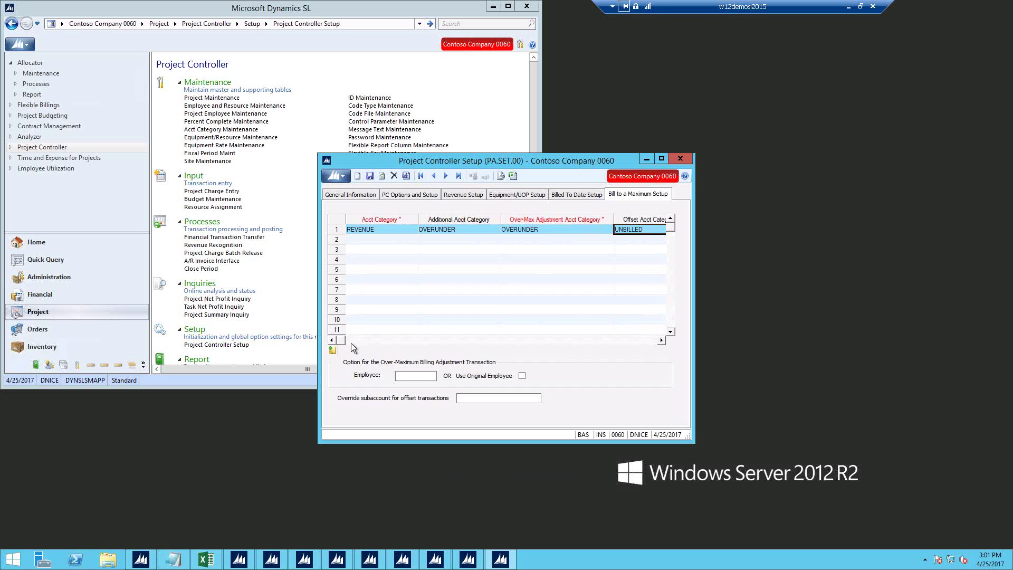
left_click(404, 229)
left_click(541, 232)
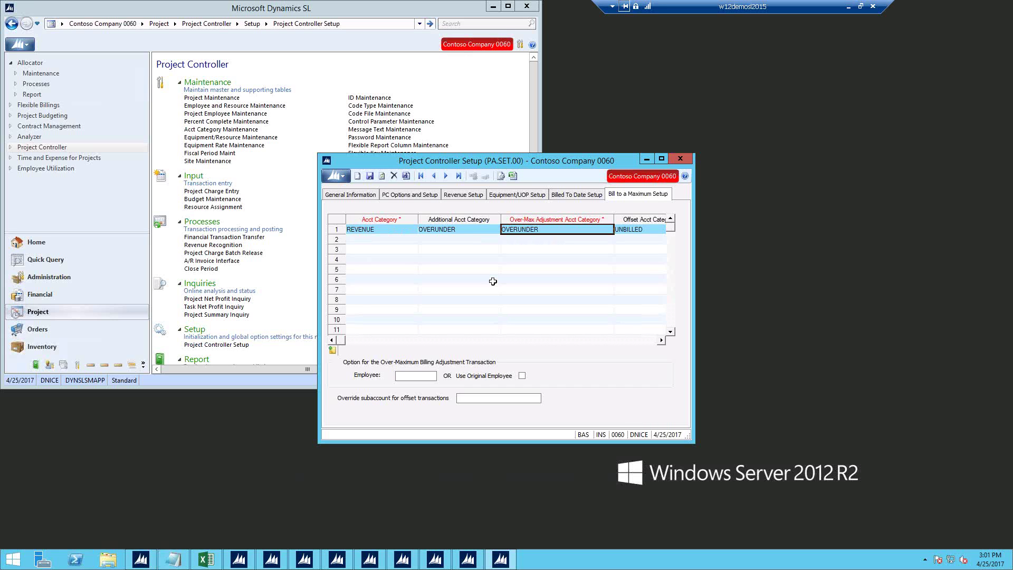
left_click(628, 228)
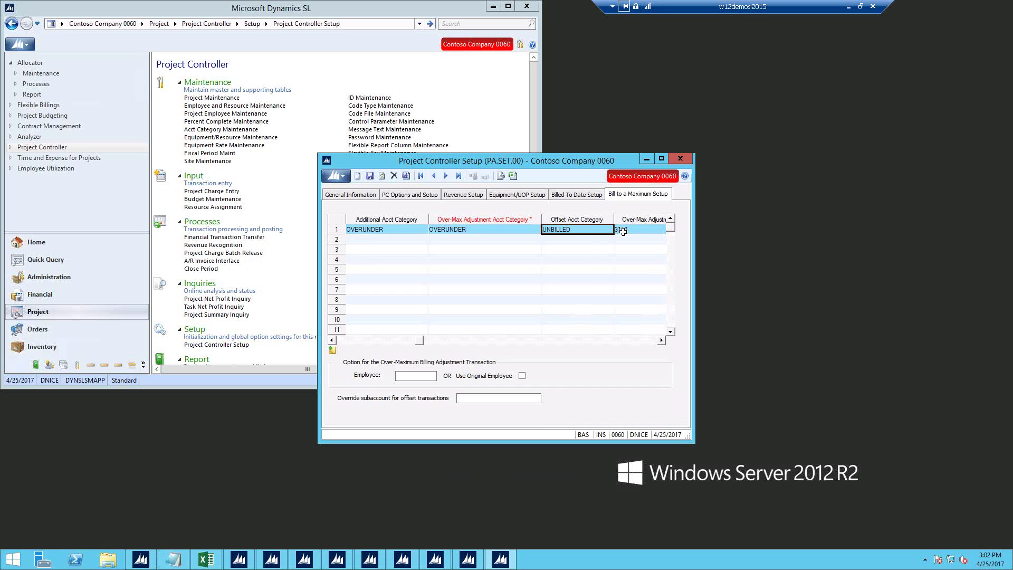
left_click(681, 159)
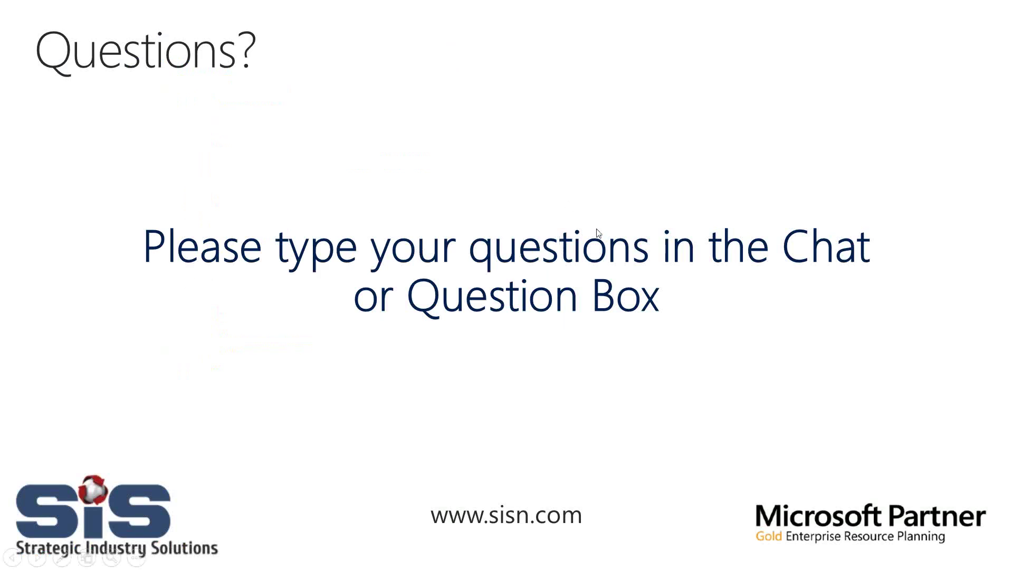
left_click(597, 233)
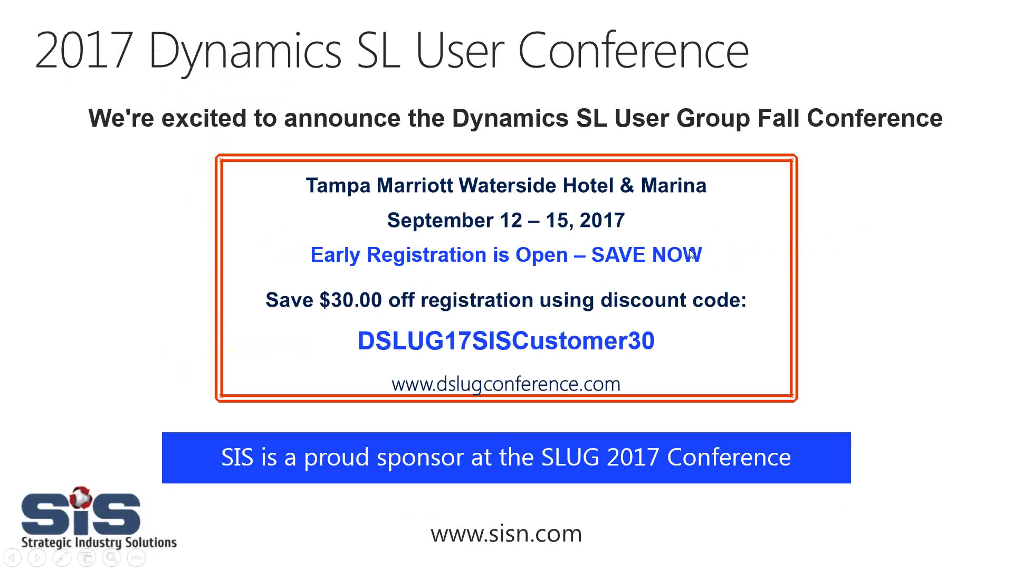